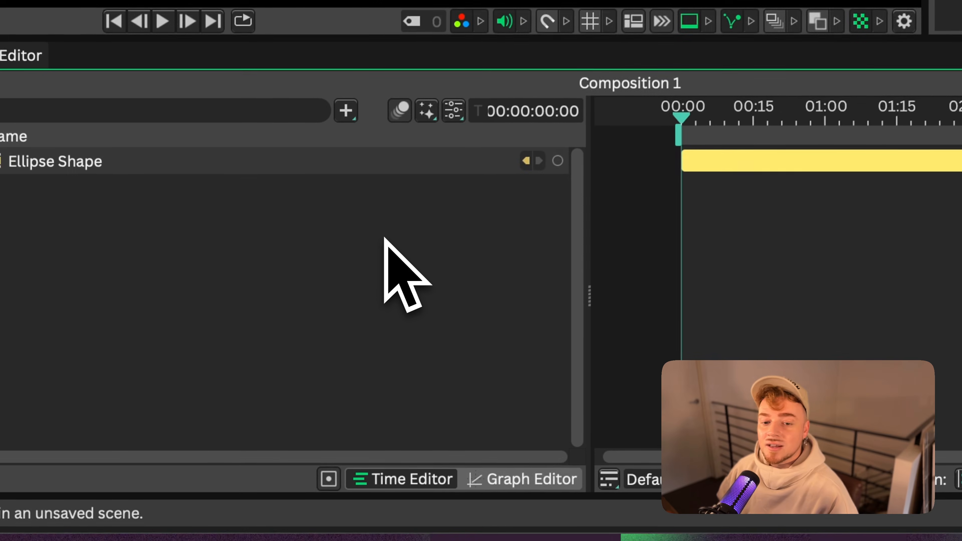
Search the layers that can be added for "trail"
key("Tab")
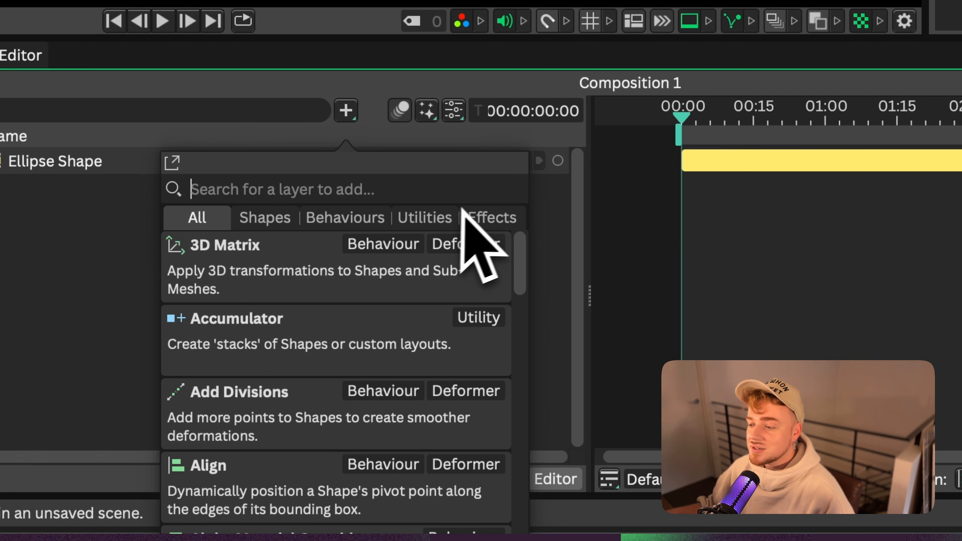
type("trail")
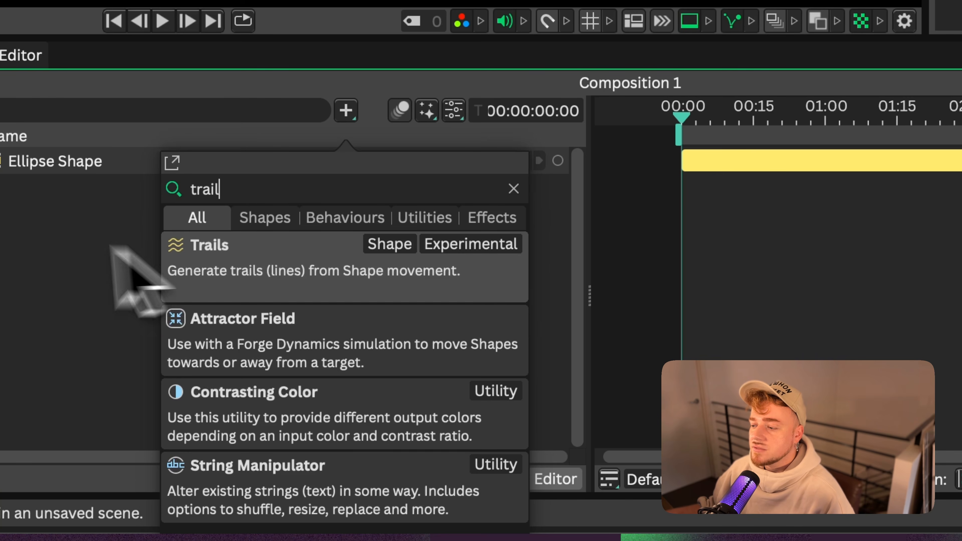
left_click(31, 244)
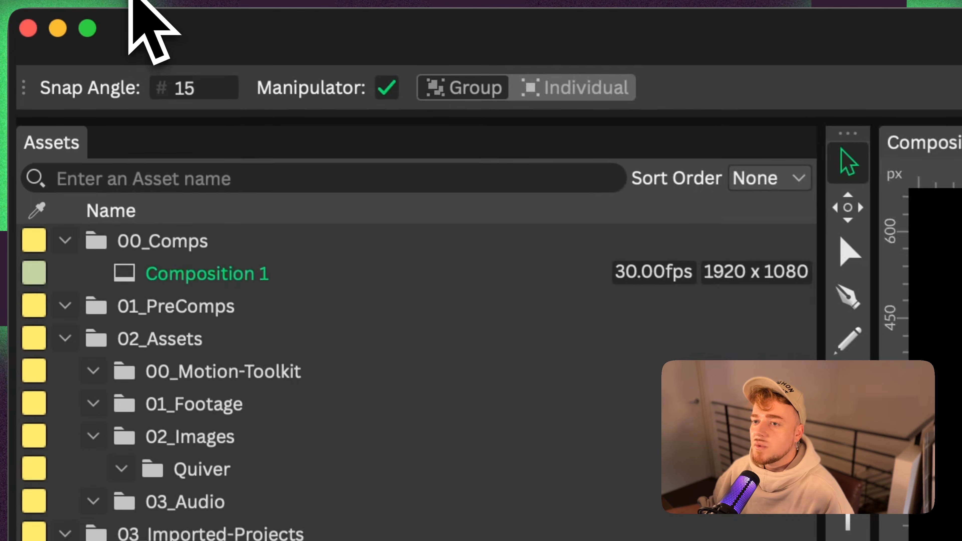
Enable Show Experimental Features in the preferences and acknowledge the restart notice
left_click(94, 1)
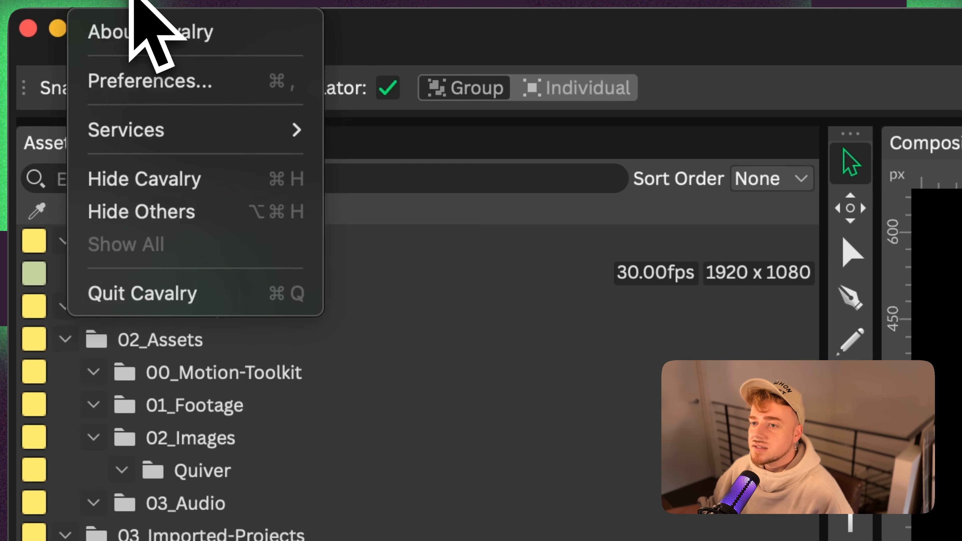
left_click(148, 84)
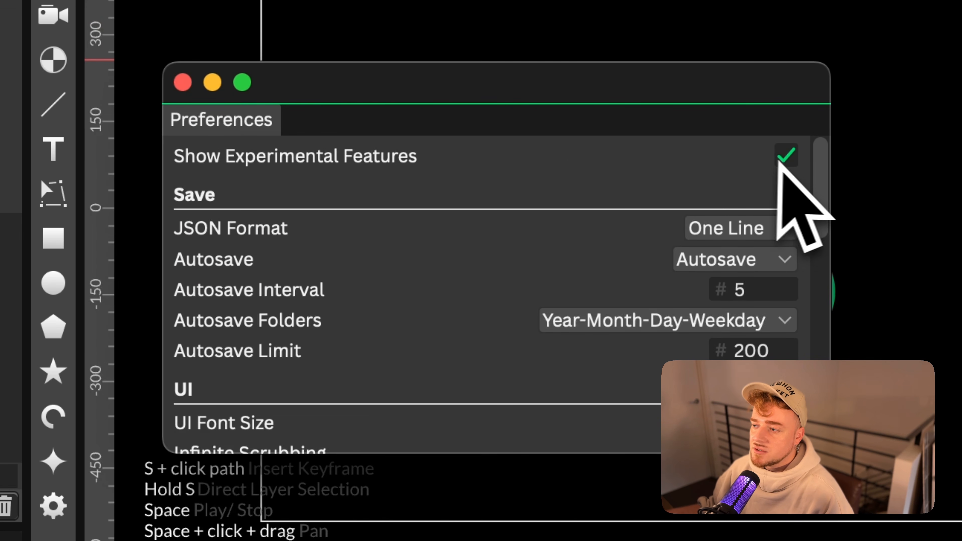
left_click(787, 156)
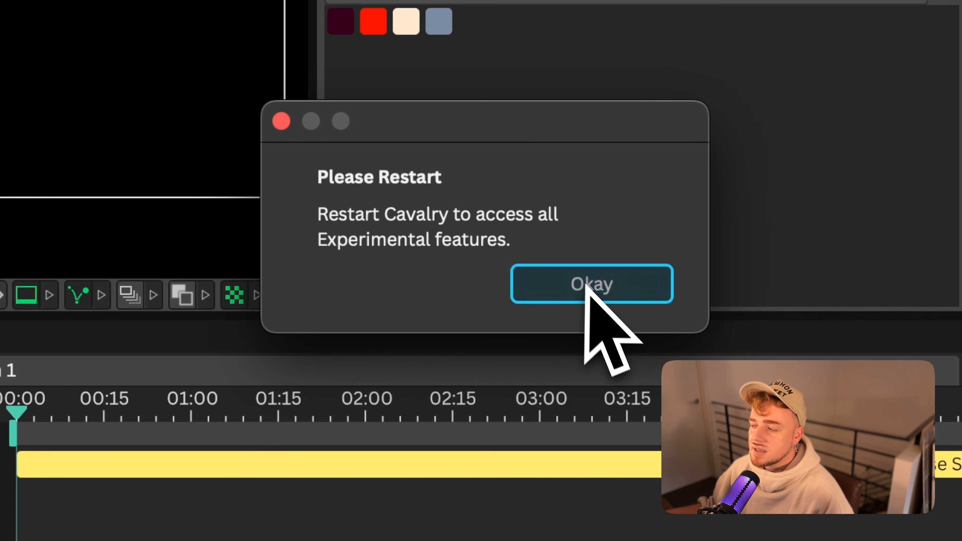
left_click(574, 288)
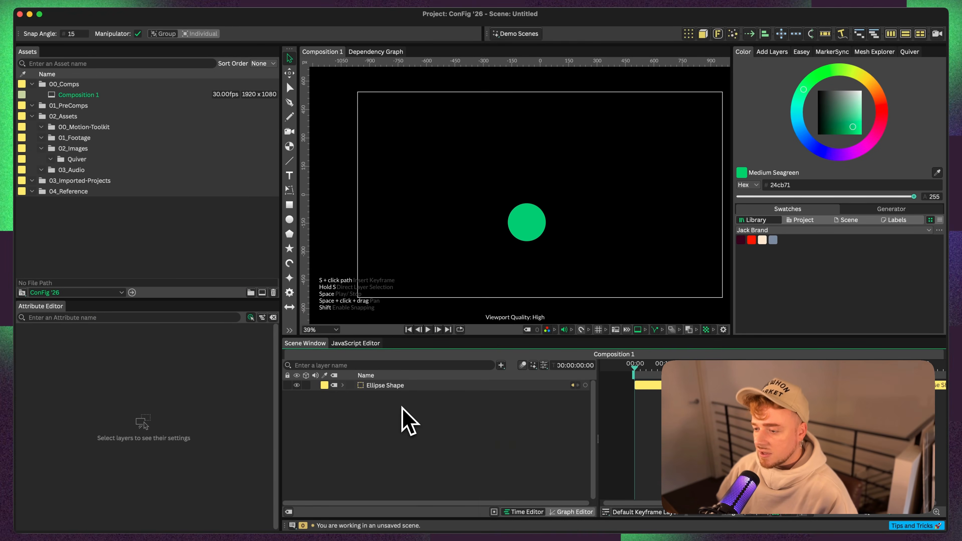
Add a Trails layer to the composition and play the animation to preview the ellipse's motion trail
key("super+period")
type("tail")
key("BackSpace")
key("BackSpace")
key("BackSpace")
type("r")
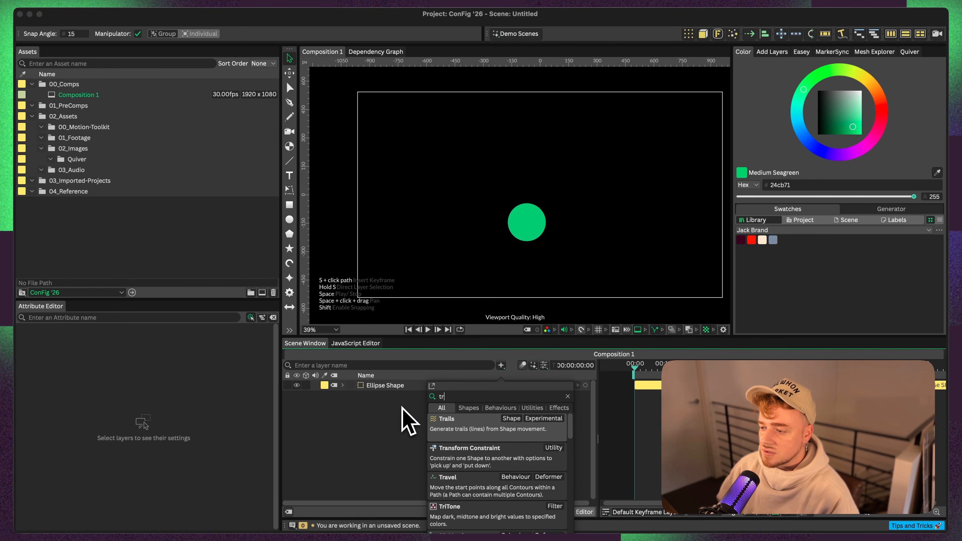
type("ails")
key("Return")
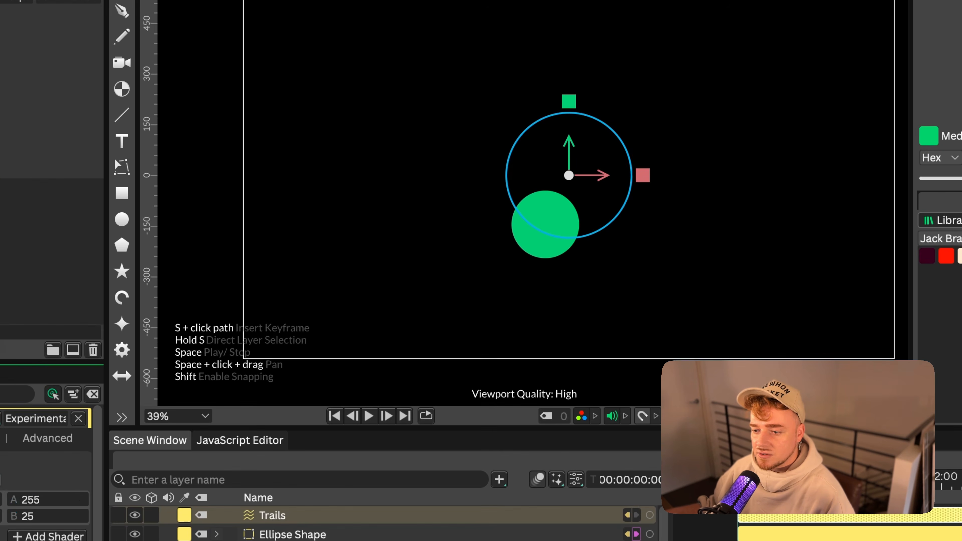
key("space")
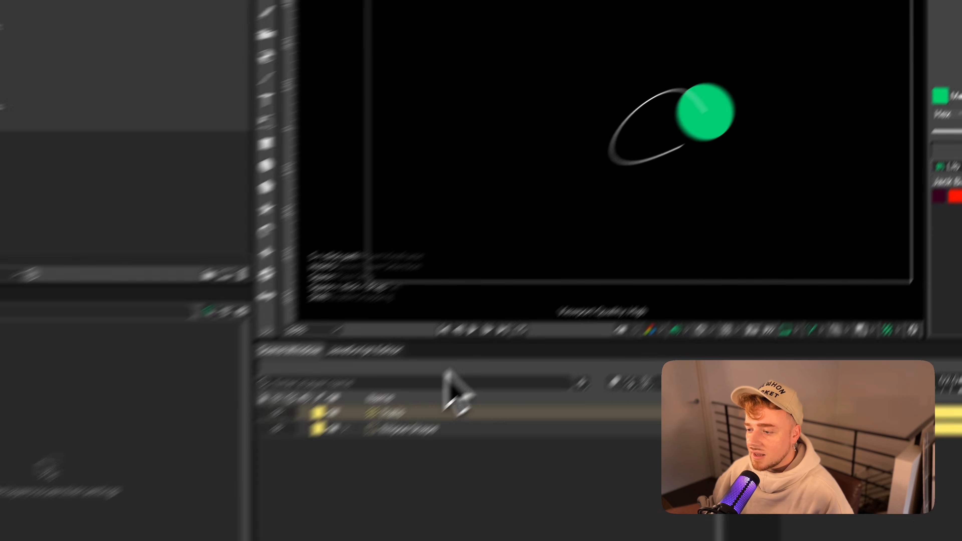
key("space")
Try a stroke width of 58 on the Trails layer
left_click(507, 337)
left_click(208, 281)
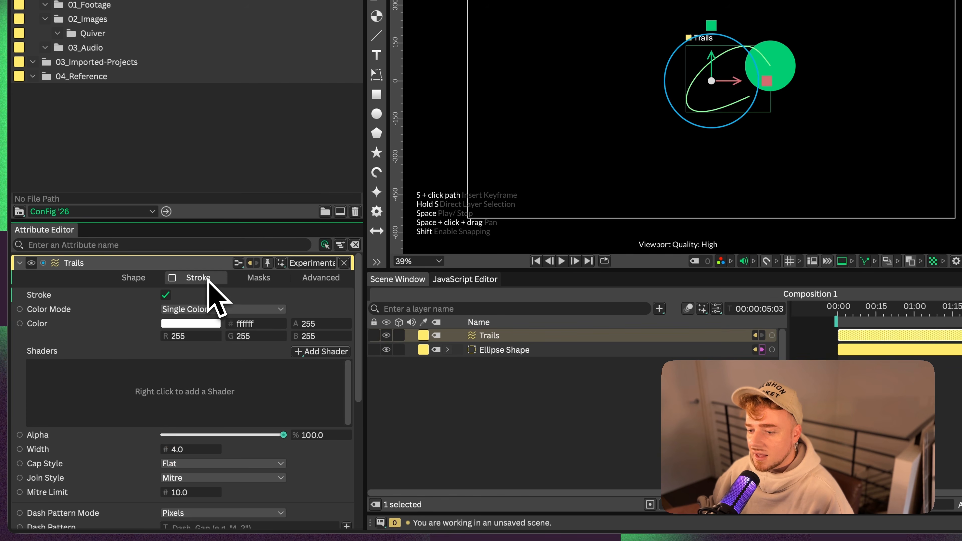
scroll(172, 419, "down", 1)
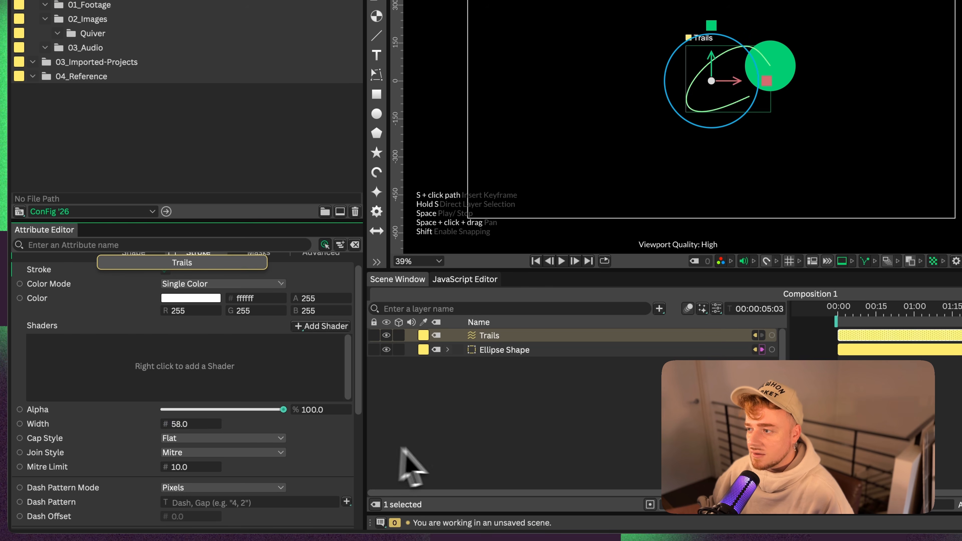
Connect the Ellipse Shape's radius to the Trails layer's Stroke.Width
left_click(507, 352)
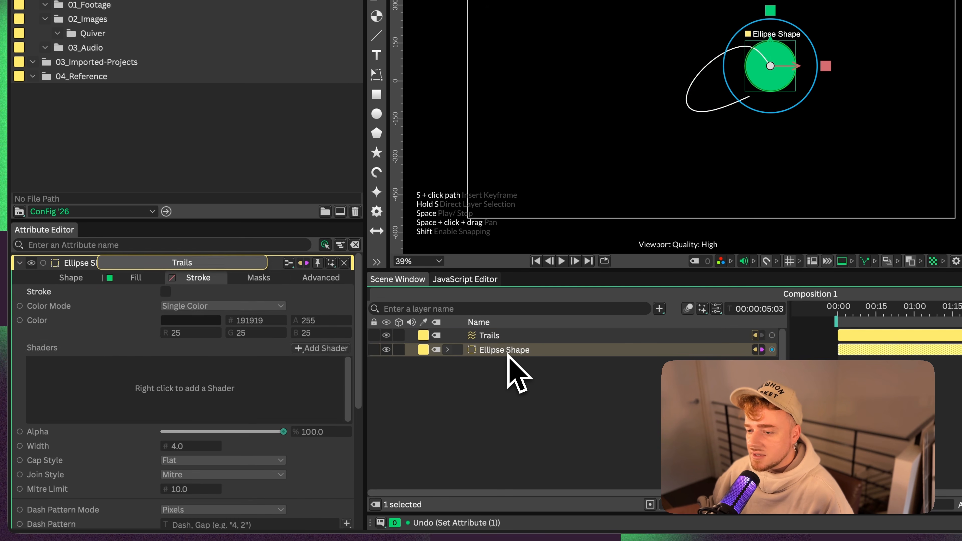
scroll(142, 389, "down", 4)
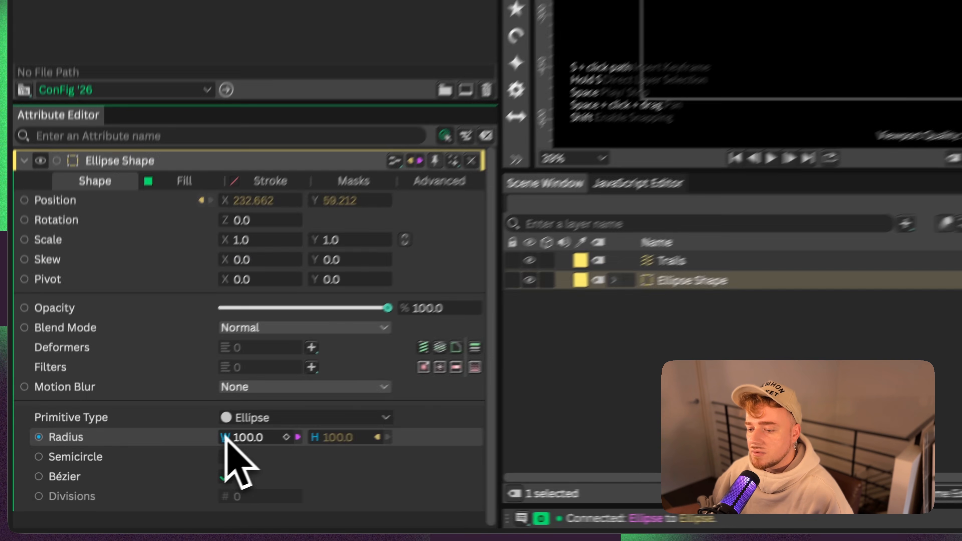
mouse_move(227, 437)
left_mouse_down()
mouse_move(726, 278)
mouse_move(703, 246)
left_mouse_up()
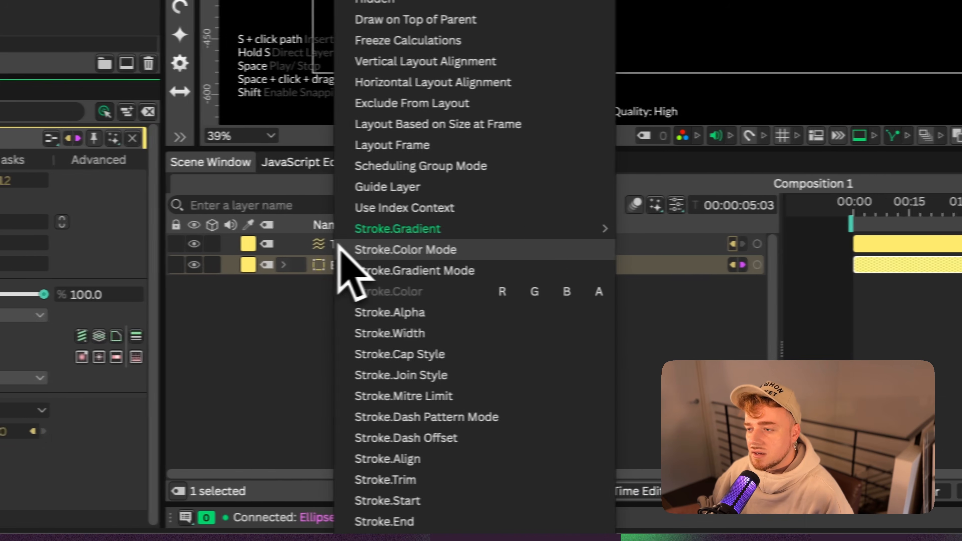
left_click(404, 335)
Add the expression *2 to the Trails layer's stroke width and compare the trail with the ellipse
left_click(333, 244)
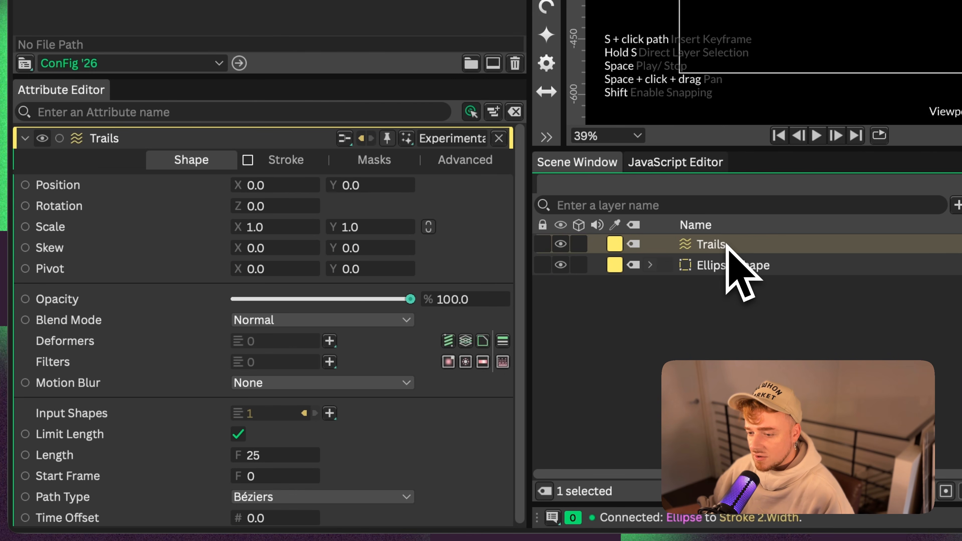
left_click(261, 165)
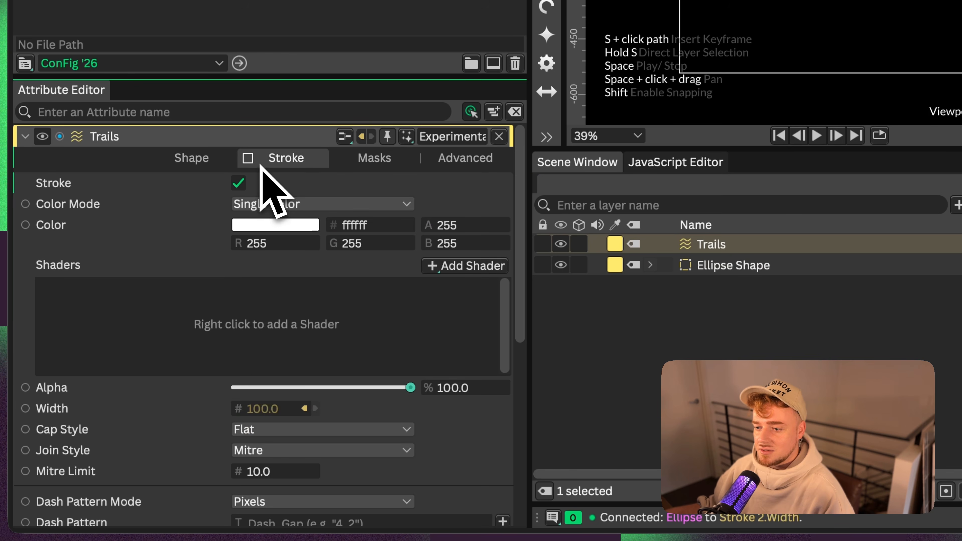
right_click(148, 408)
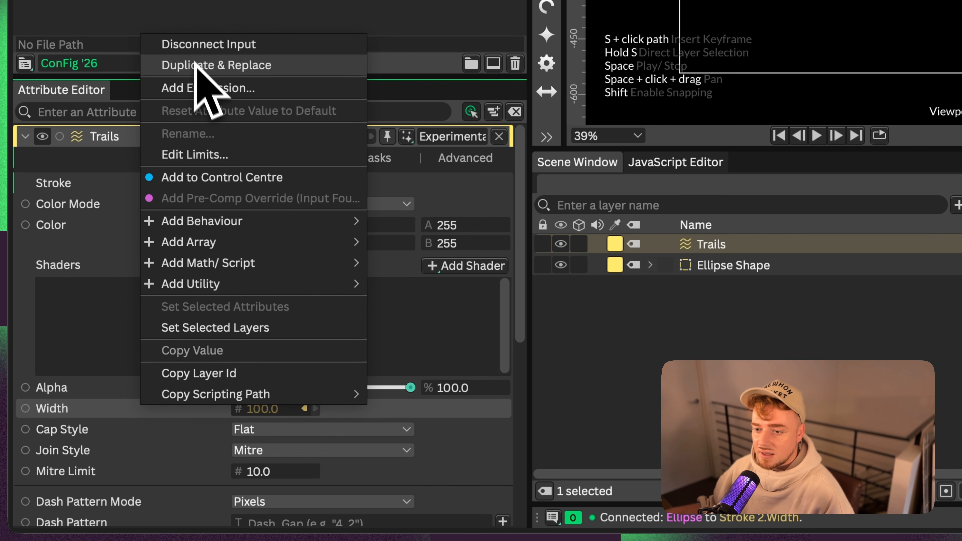
left_click(249, 90)
type("*2")
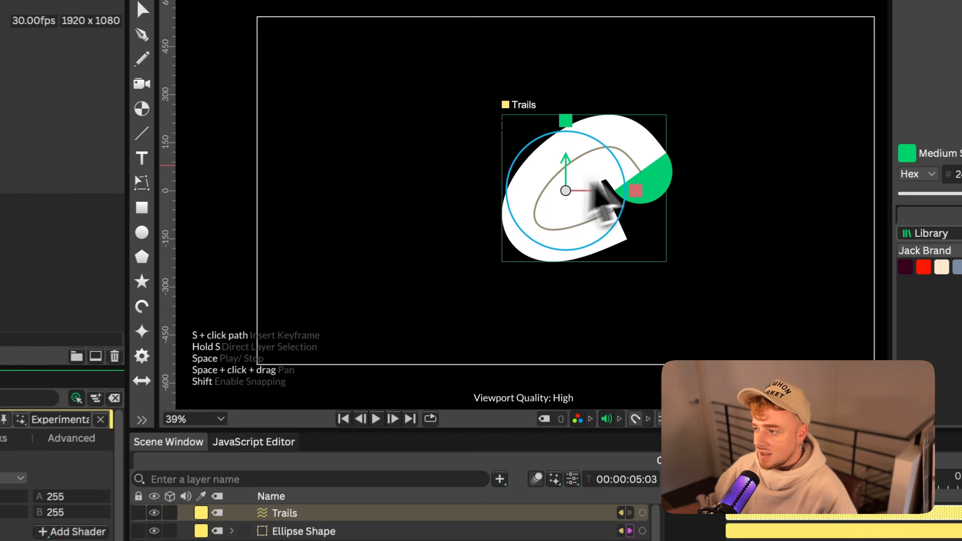
scroll(630, 191, "up", 8)
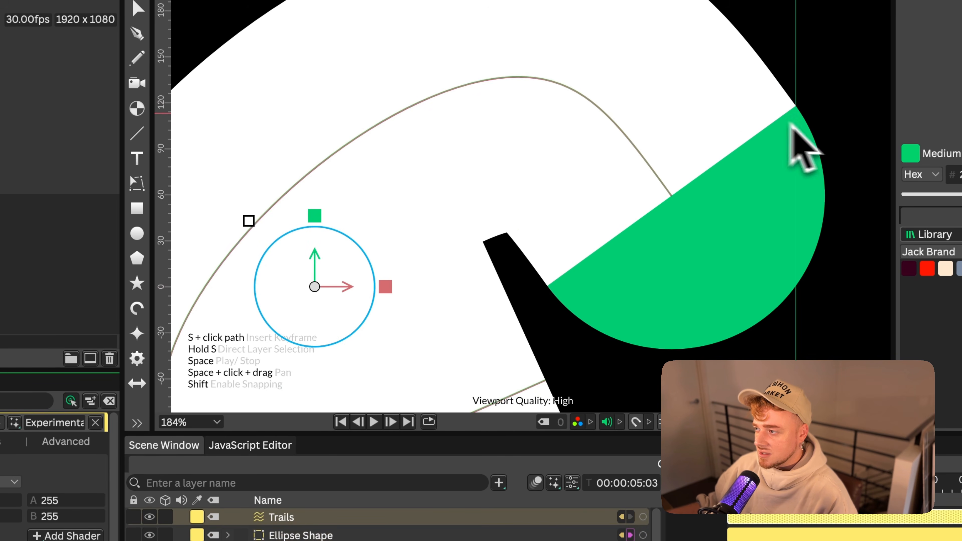
scroll(554, 269, "down", 5)
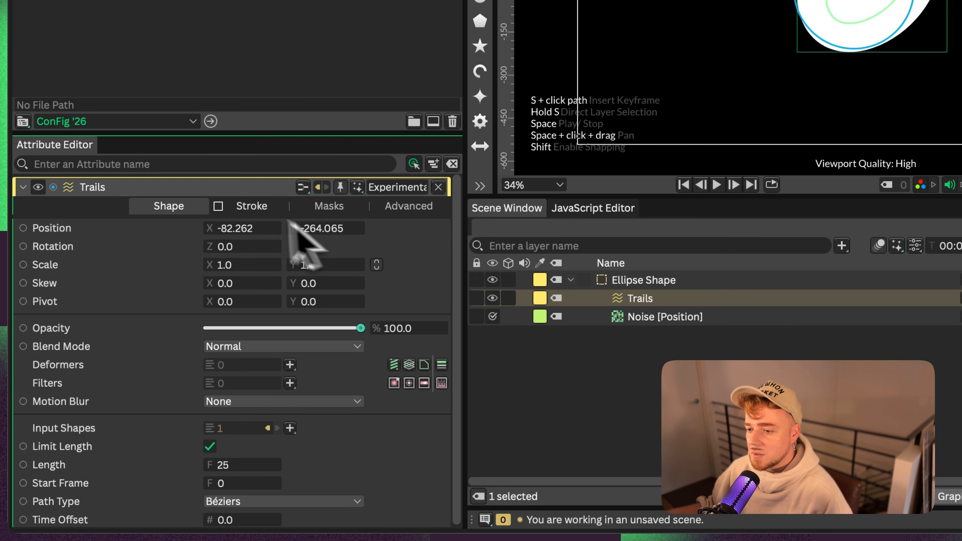
Change the Trails layer's stroke cap style so the trail has rounded ends
left_click(252, 206)
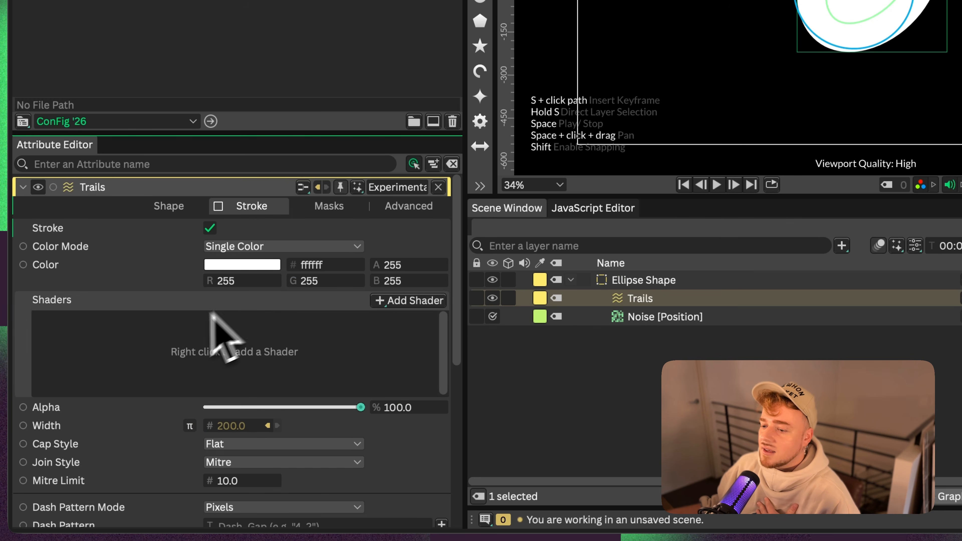
scroll(150, 362, "down", 5)
left_click(257, 345)
left_click(256, 364)
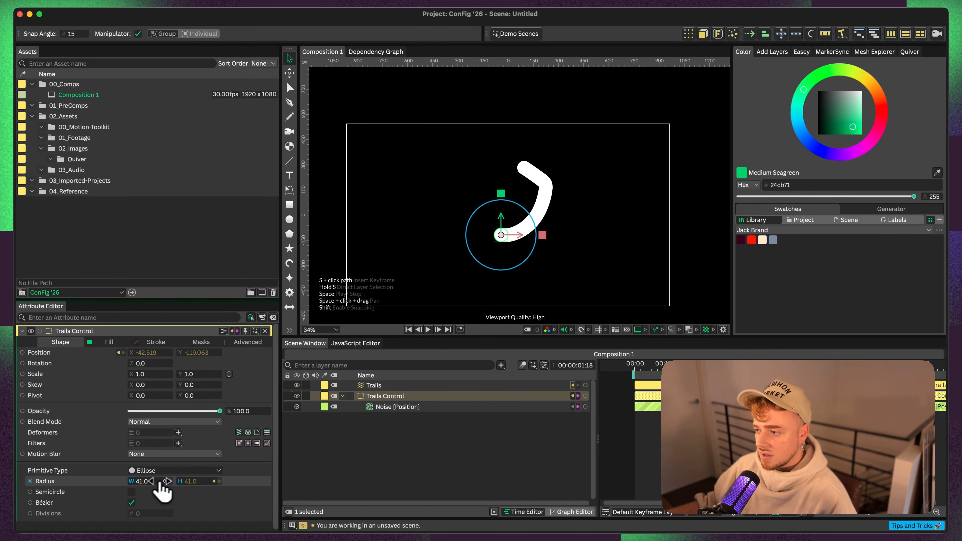
Set the position noise's minimum to -340 and frequency to 2.69, adjust its maximum, and play the animation
left_click(397, 407)
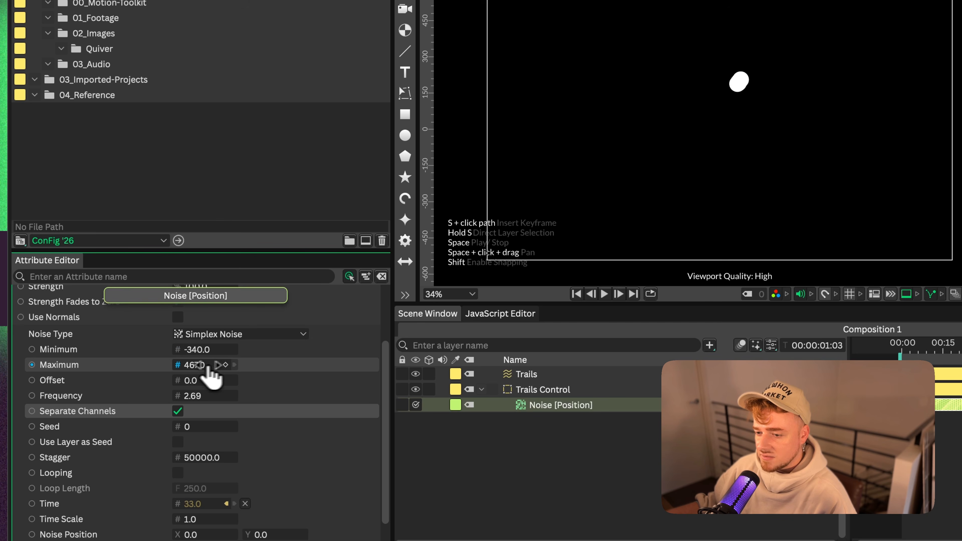
key("space")
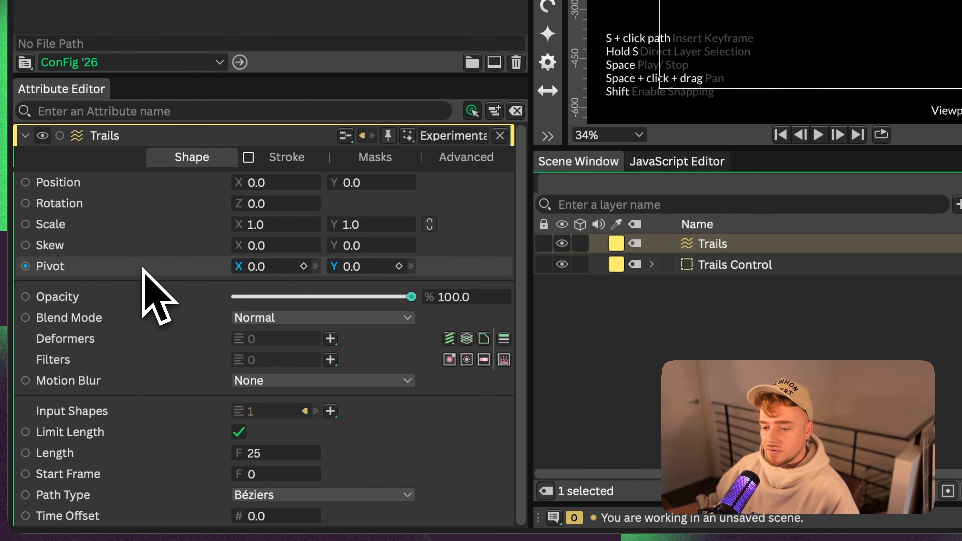
Add a Noise deformer to the Trails layer with minimum -26 and maximum 25, and play the distorted trail
left_click(329, 339)
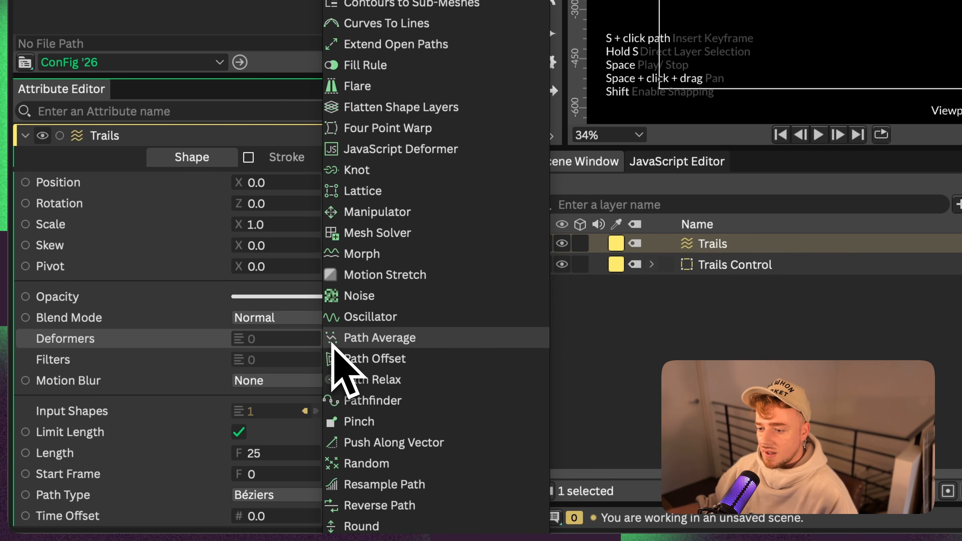
left_click(359, 296)
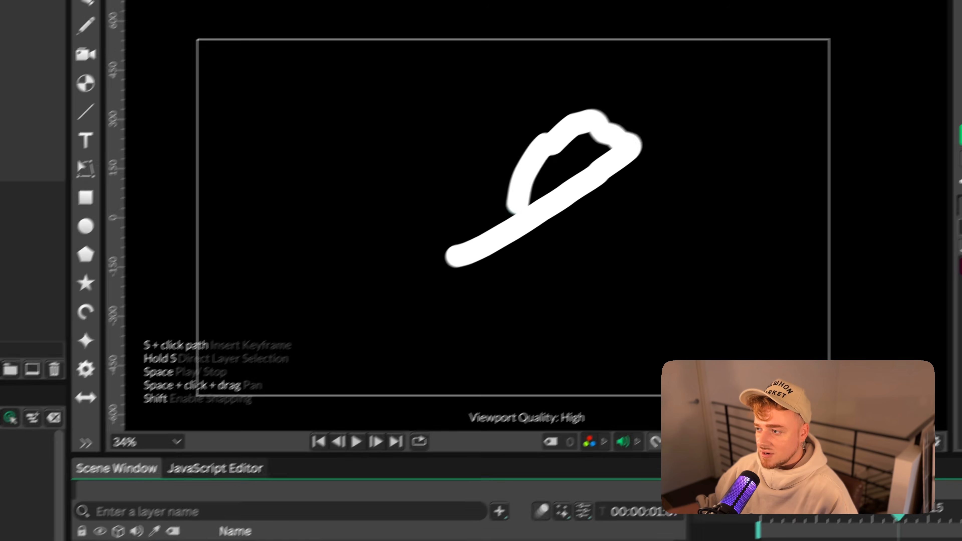
scroll(516, 204, "up", 5)
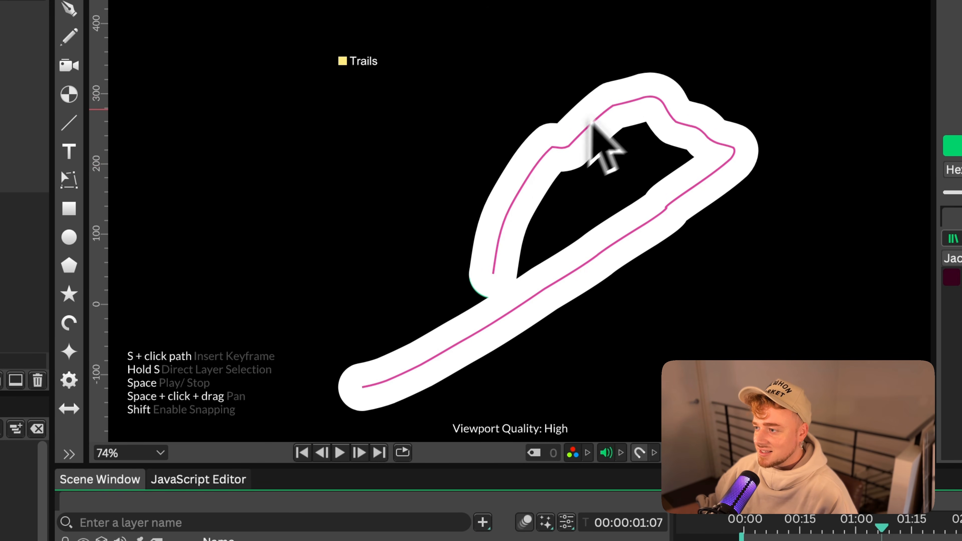
scroll(371, 223, "down", 4)
key("space")
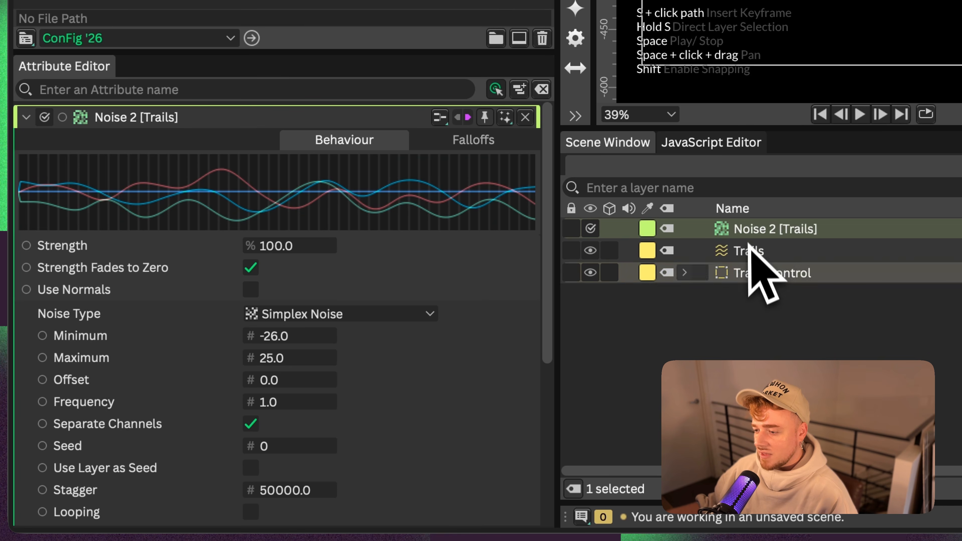
Add a Subdivide deformer to the Trails layer and move it above the Noise deformer in the deformer order
left_click(751, 251)
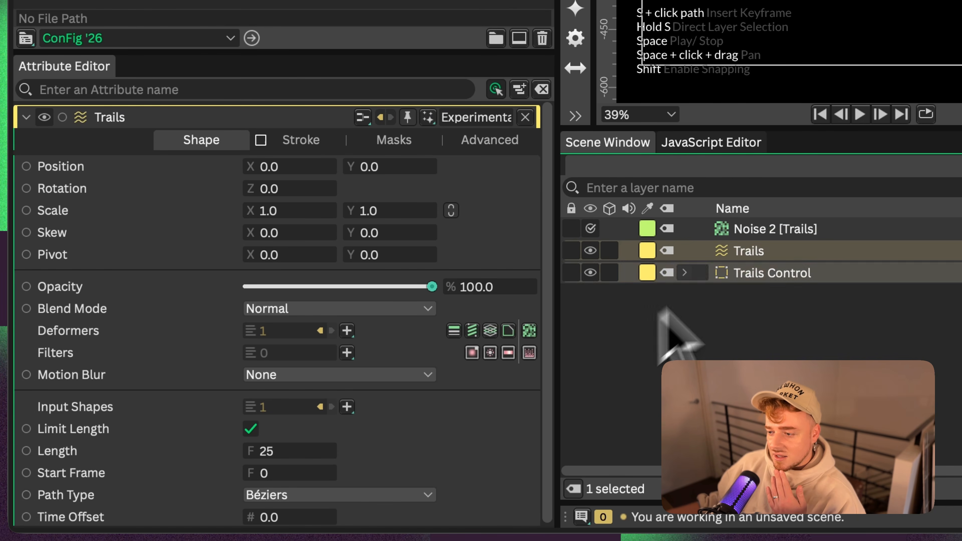
left_click(346, 330)
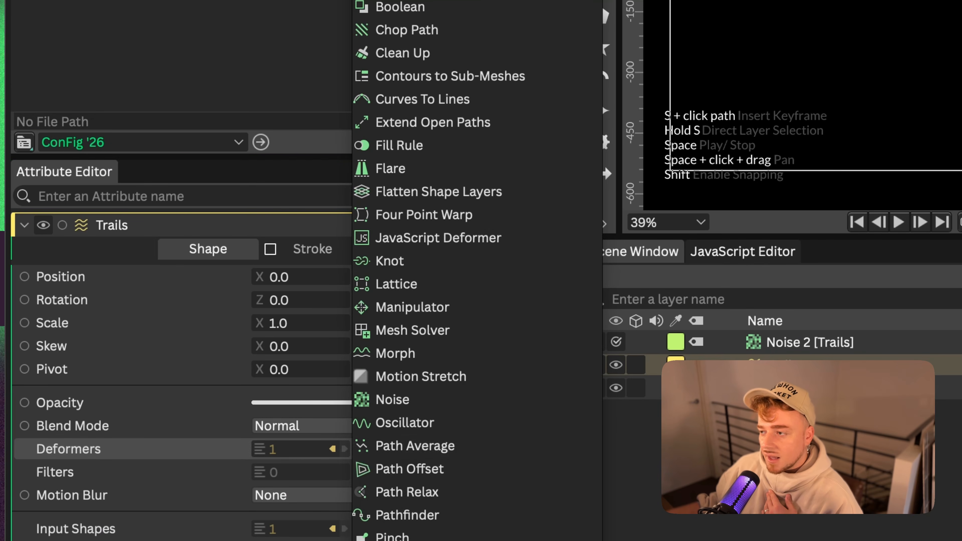
left_click(409, 540)
left_click(343, 449)
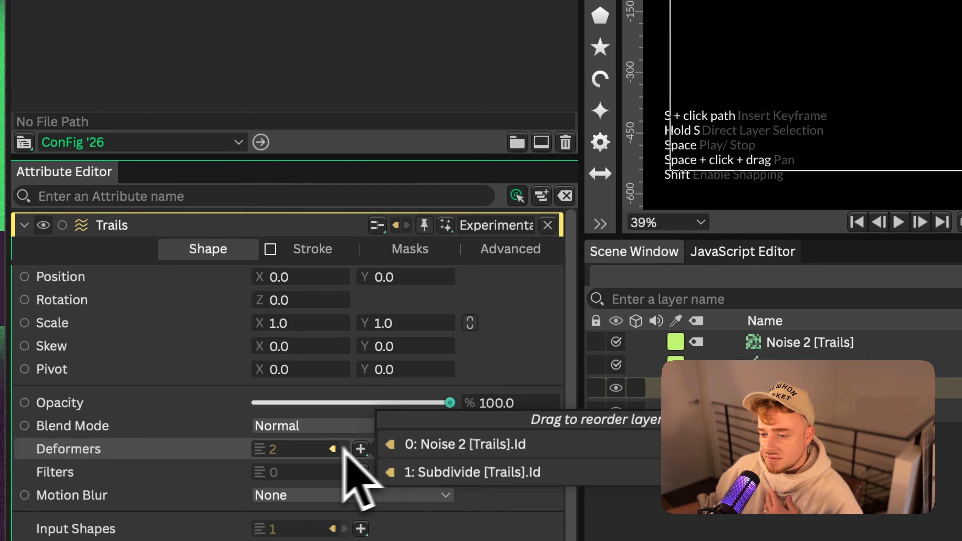
left_click_drag(442, 472, 446, 436)
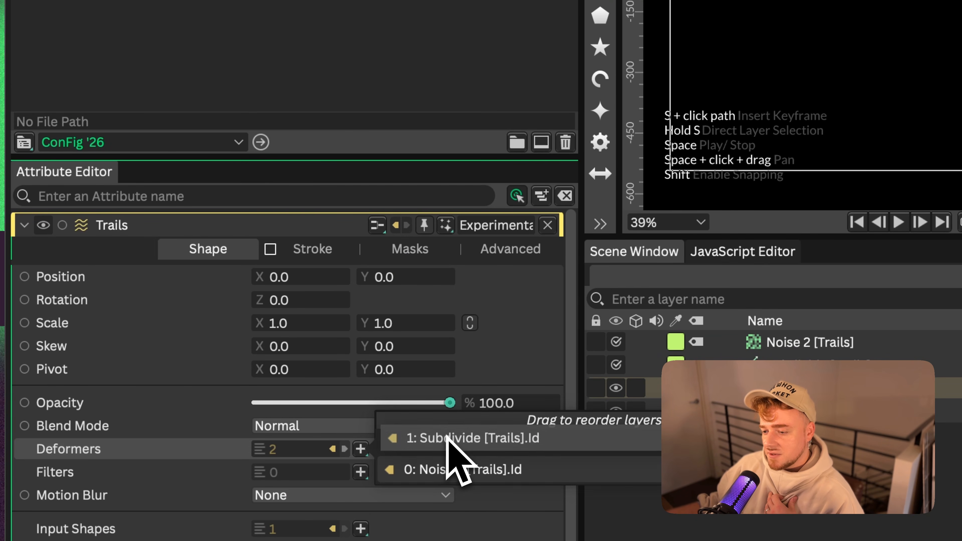
Set the Trails noise's minimum to 7, maximum to 33 and frequency to 5.29, and play the animation
left_click(810, 342)
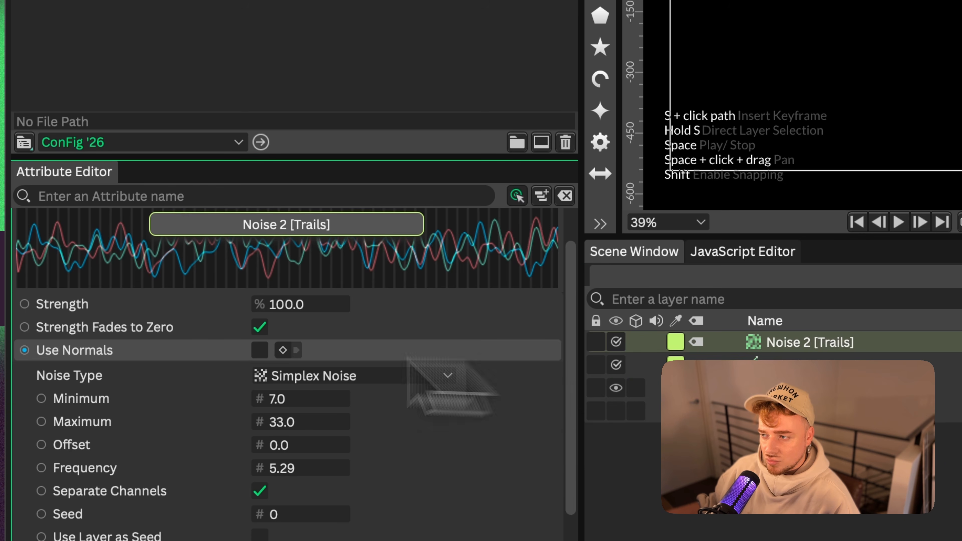
key("space")
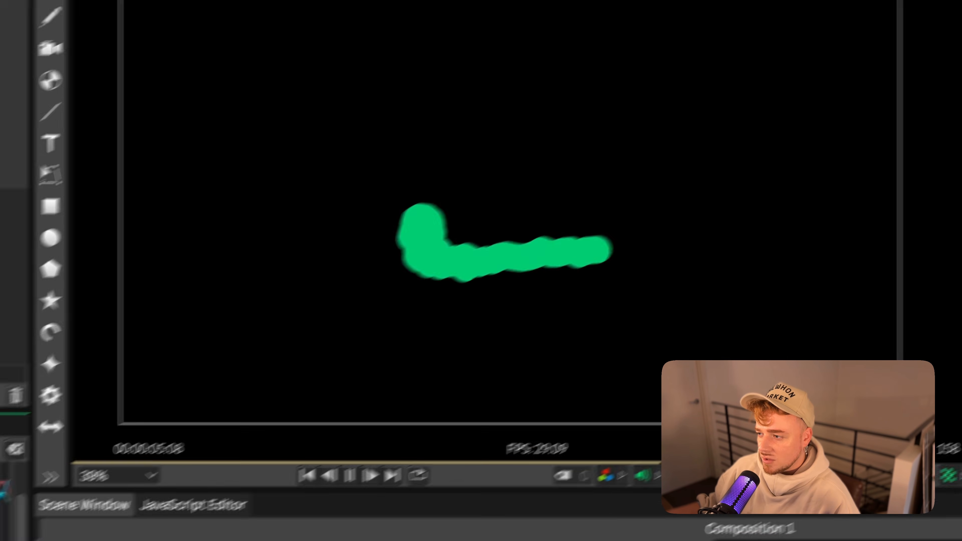
Play the animation and examine the trail's noise-deformed outline and path points up close with Use Normals enabled
key("space")
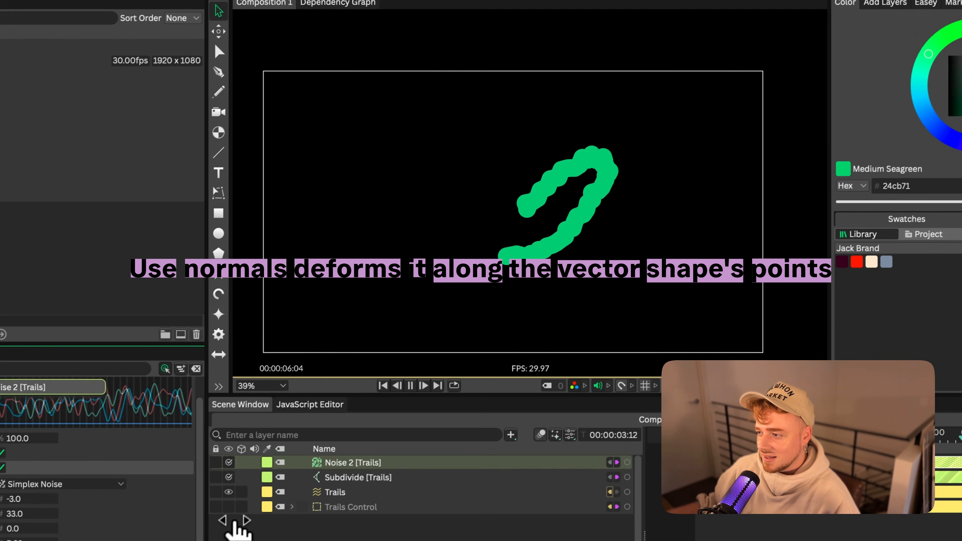
key("space")
key("space")
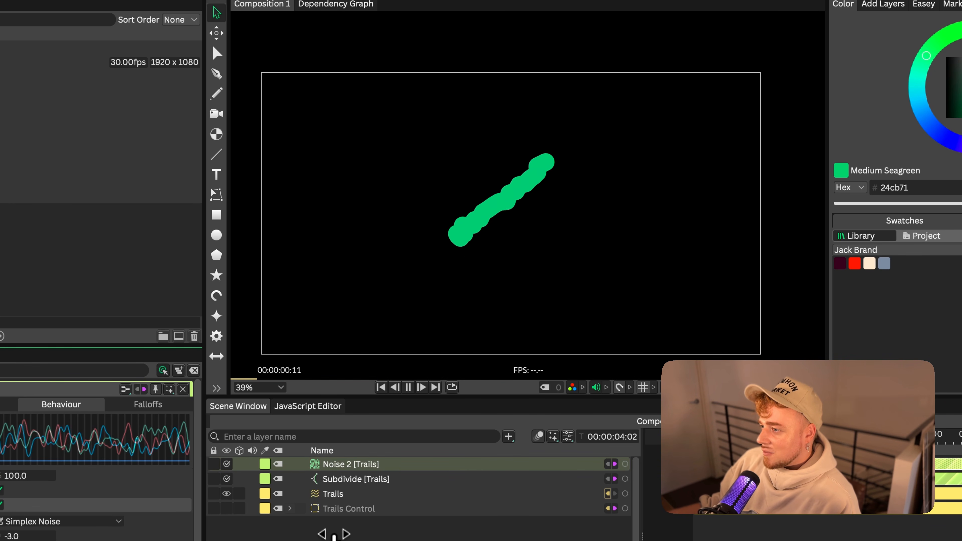
scroll(502, 206, "up", 10)
key("space")
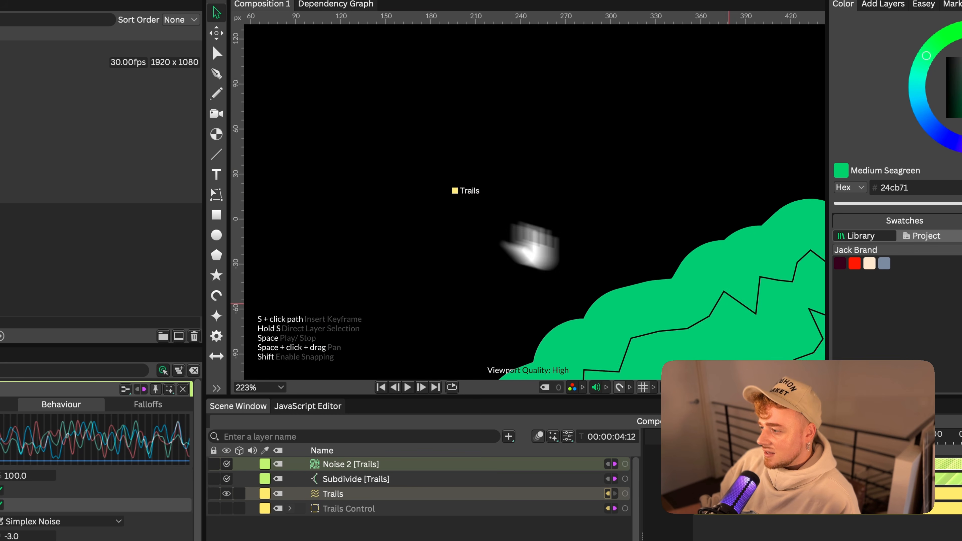
left_click_drag(530, 246, 595, 189)
scroll(490, 243, "down", 6)
scroll(511, 237, "up", 4)
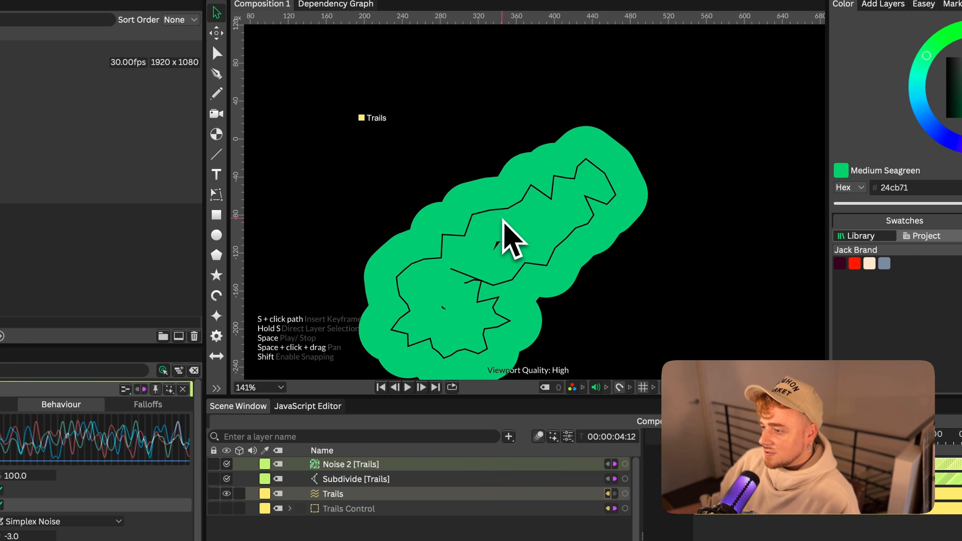
scroll(414, 183, "down", 4)
left_click_drag(414, 183, 572, 203)
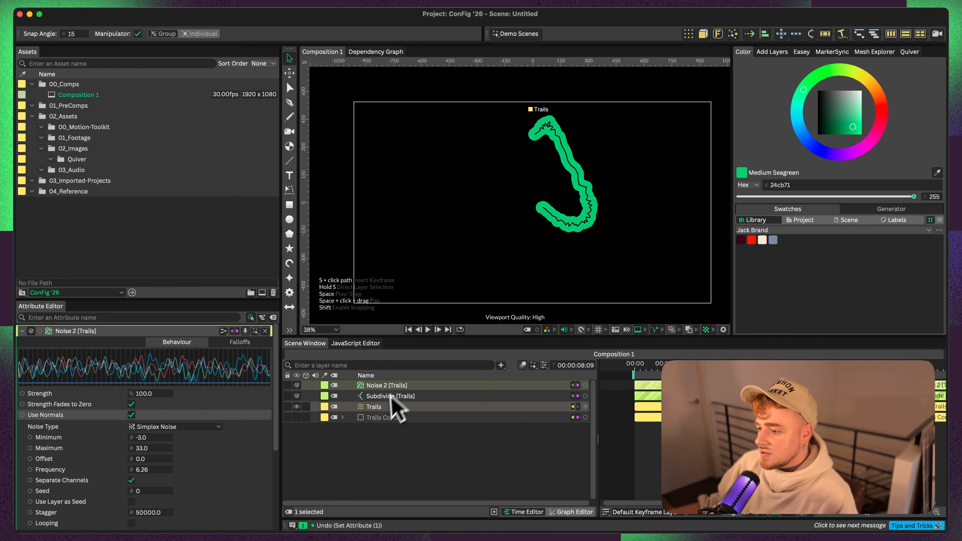
Add a Distortion filter to the Trails layer and play the distorted trail
left_click(381, 407)
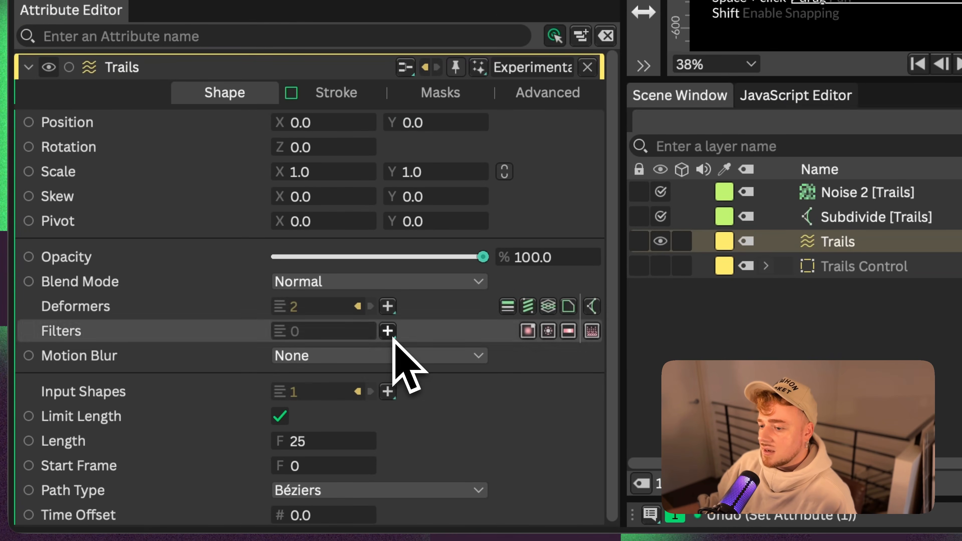
left_click(183, 440)
left_click(595, 186)
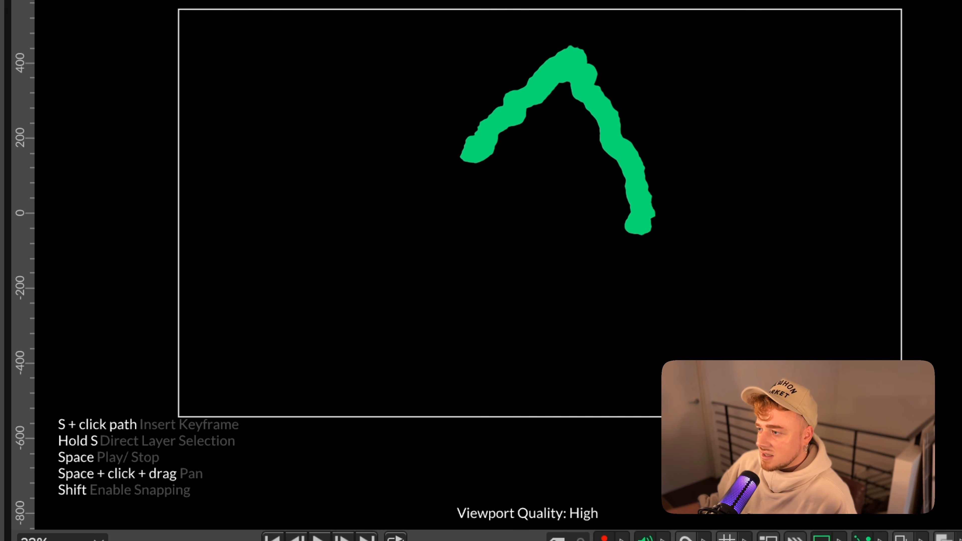
key("space")
key("space")
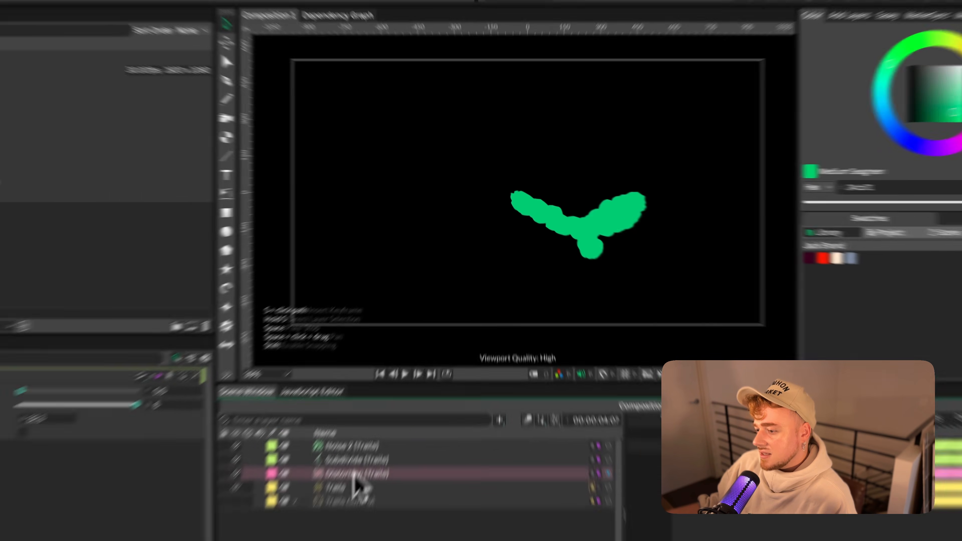
Undo the last change and adjust the Distortion filter's padding
key("super+z")
left_click(393, 385)
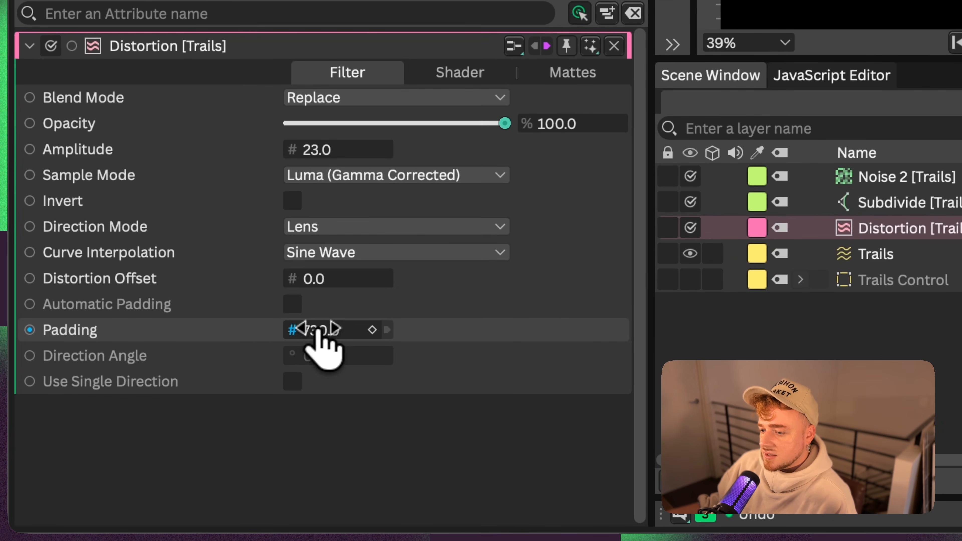
left_click_drag(318, 329, 210, 324)
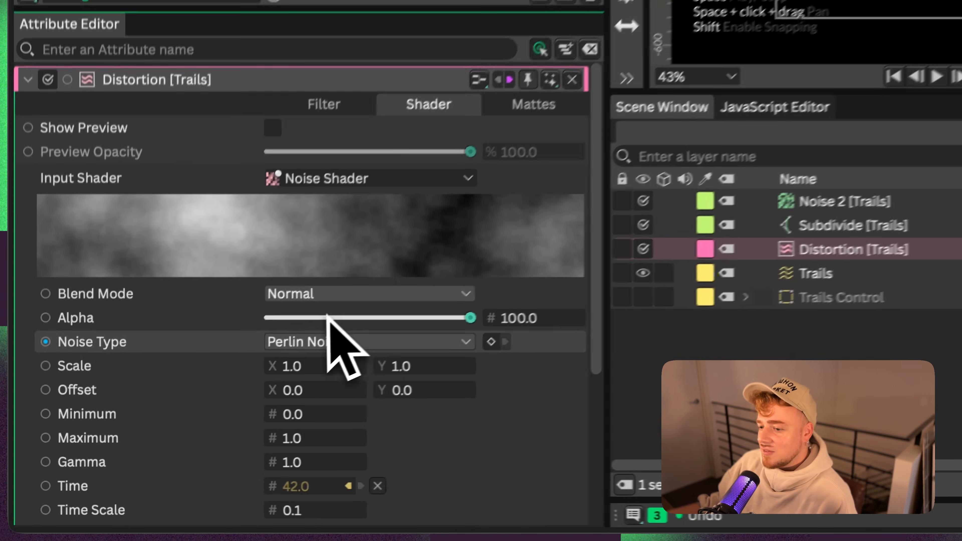
Try a horizontal scale of 10.3 and a different maximum on the Distortion filter's Perlin noise shader, undoing both
scroll(200, 438, "down", 2)
scroll(364, 354, "up", 1)
scroll(363, 355, "down", 1)
left_click_drag(305, 350, 318, 350)
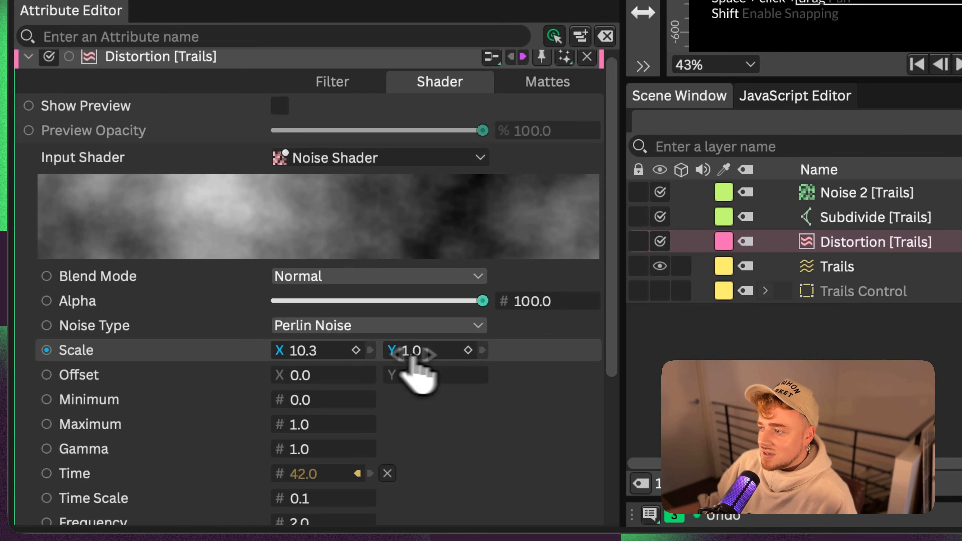
key("ctrl+z")
scroll(354, 398, "down", 1)
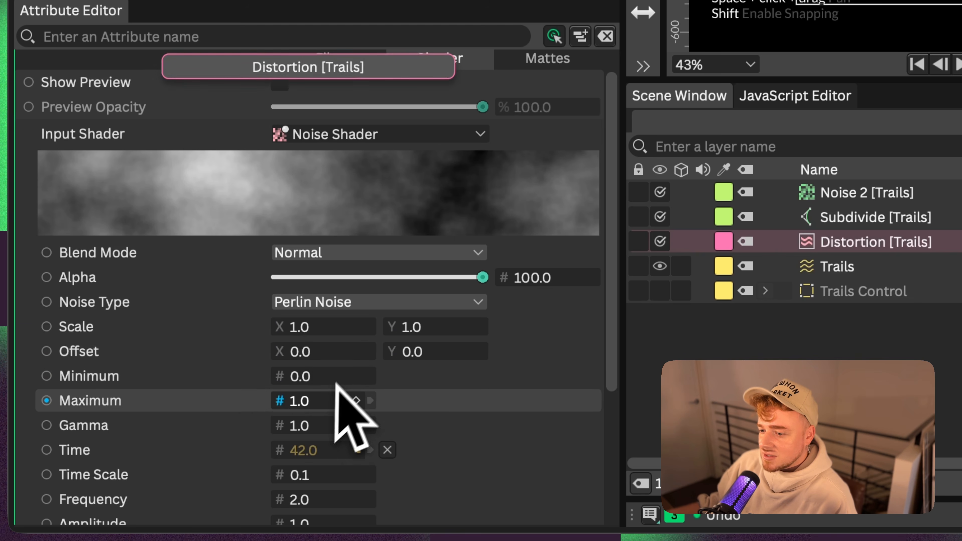
left_click_drag(303, 402, 470, 394)
key("ctrl+z")
Review the input shader types available for the Distortion filter and the remaining noise shader settings
left_click(350, 172)
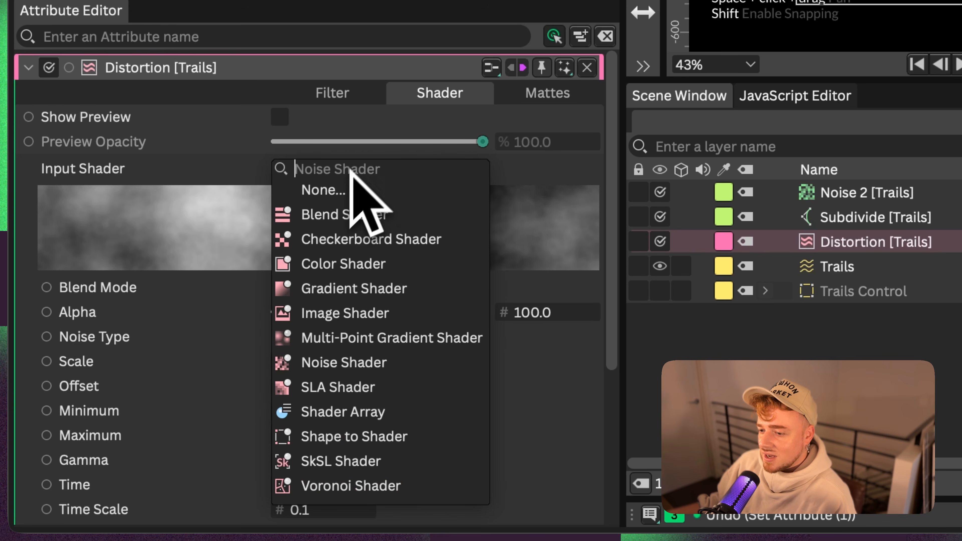
left_click(242, 169)
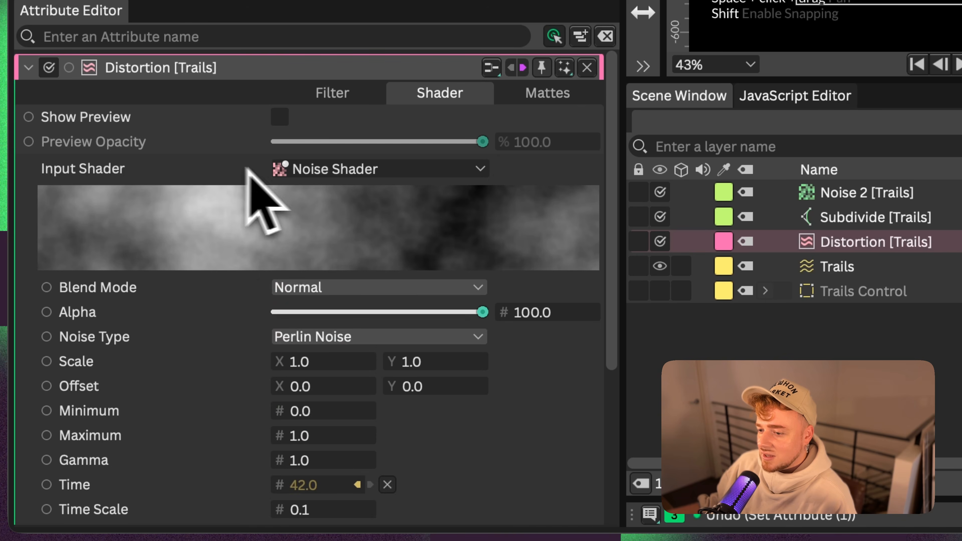
scroll(215, 279, "down", 5)
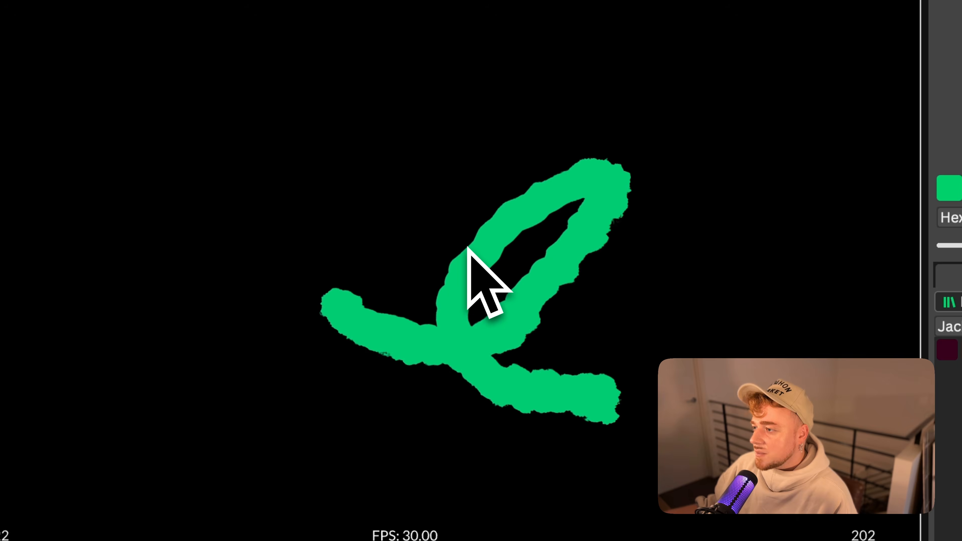
Set the composition's Playback Step to 2 and play the animation at the stepped rate
key("space")
key("super+k")
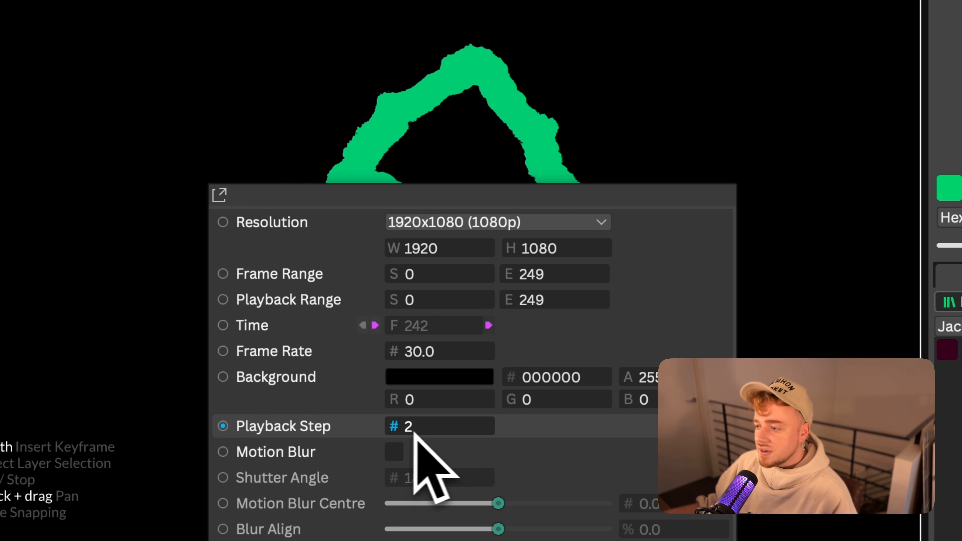
key("Escape")
key("space")
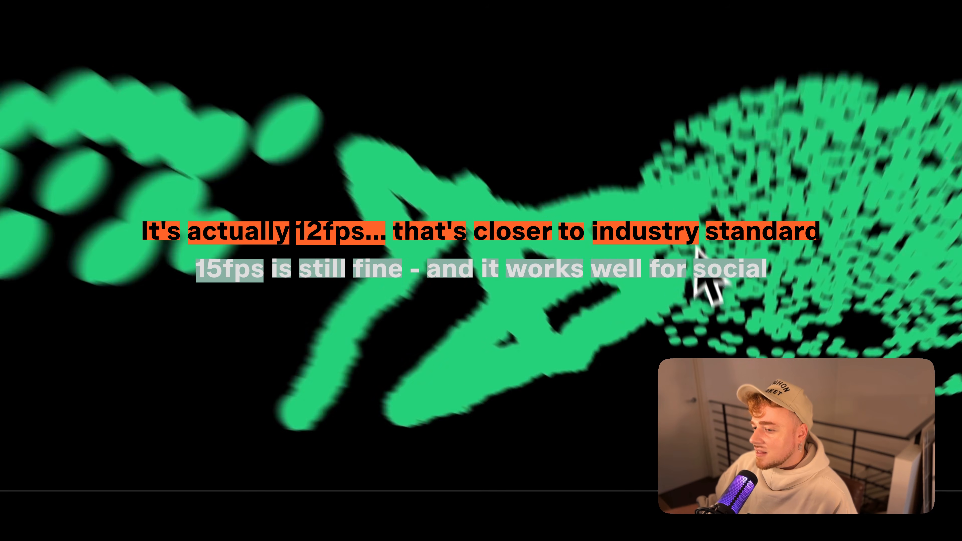
scroll(498, 293, "up", 10)
scroll(532, 349, "down", 10)
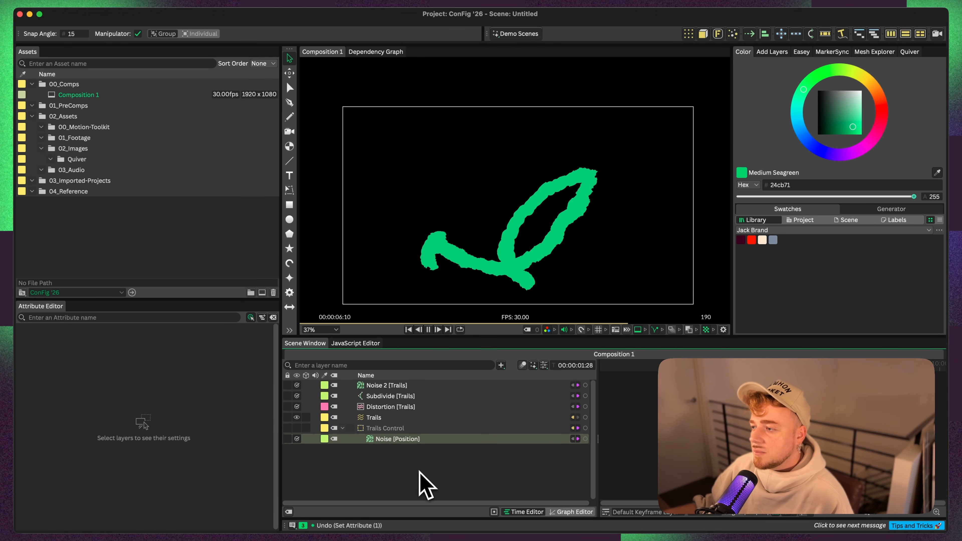
key("space")
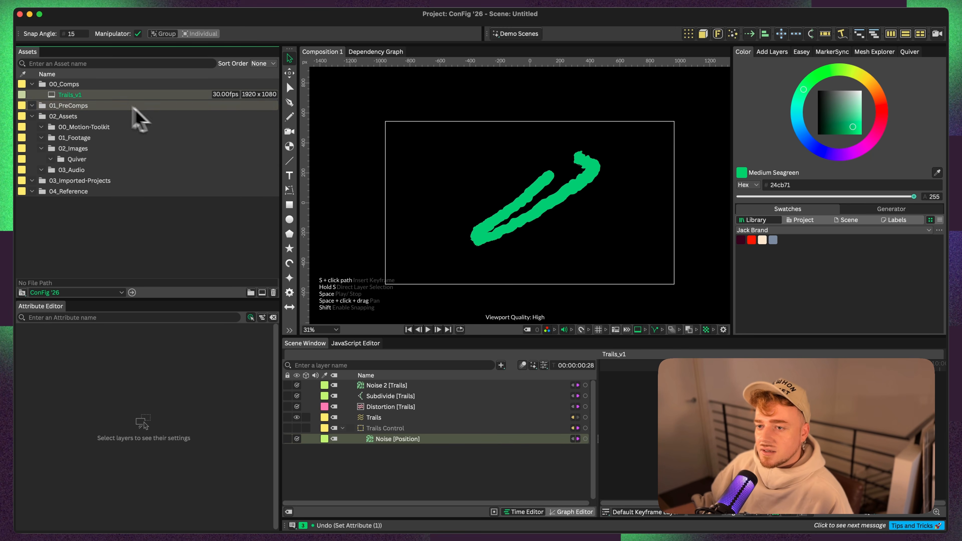
Duplicate the Trails_v1 composition and disconnect the Noise behaviour from the Trails Control's position
key("ctrl+d")
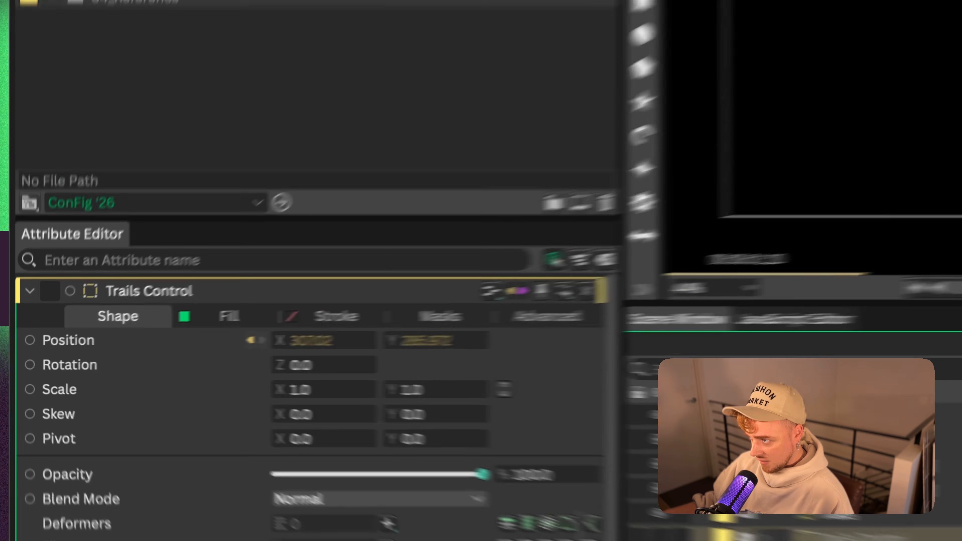
left_click(118, 353)
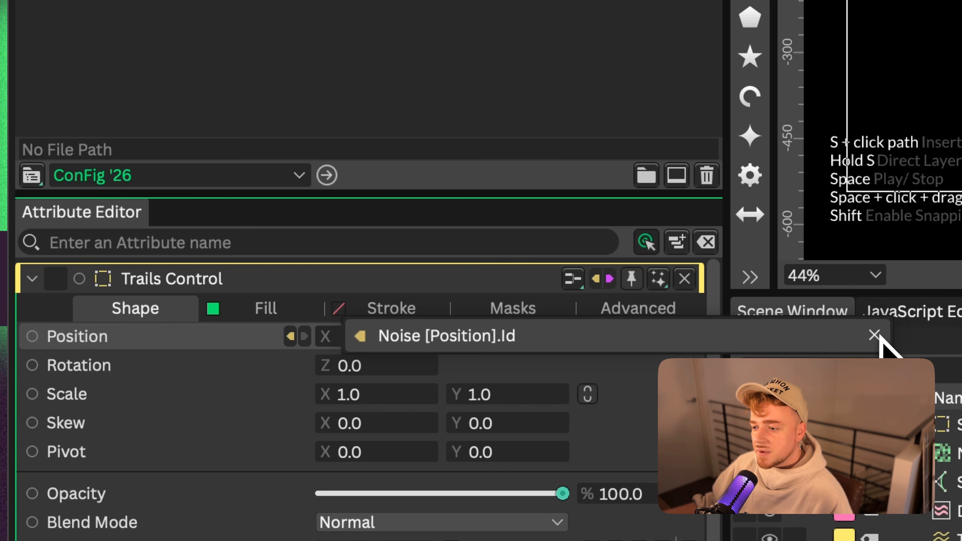
left_click(874, 335)
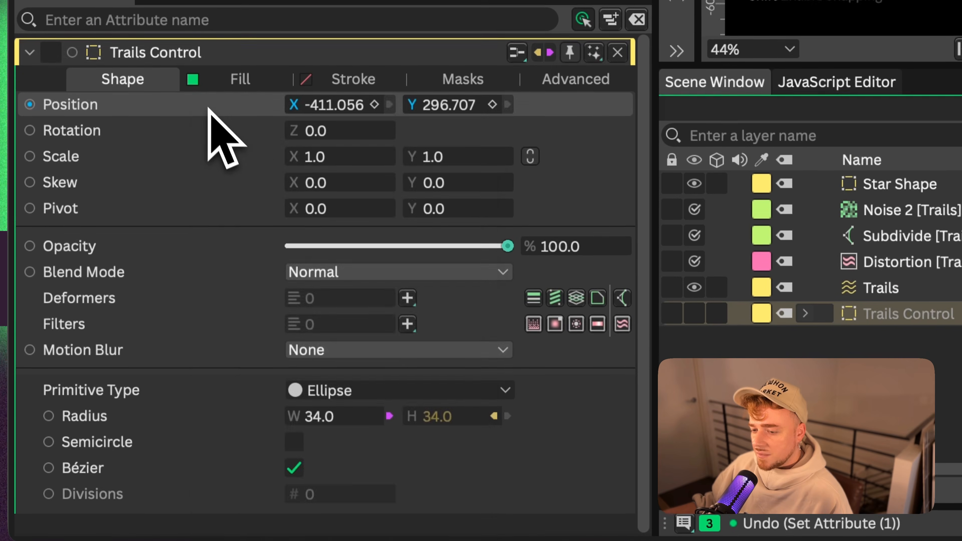
Add a Pathfinder behaviour to the Trails Control's position with Star Shape as its input shape
right_click(230, 341)
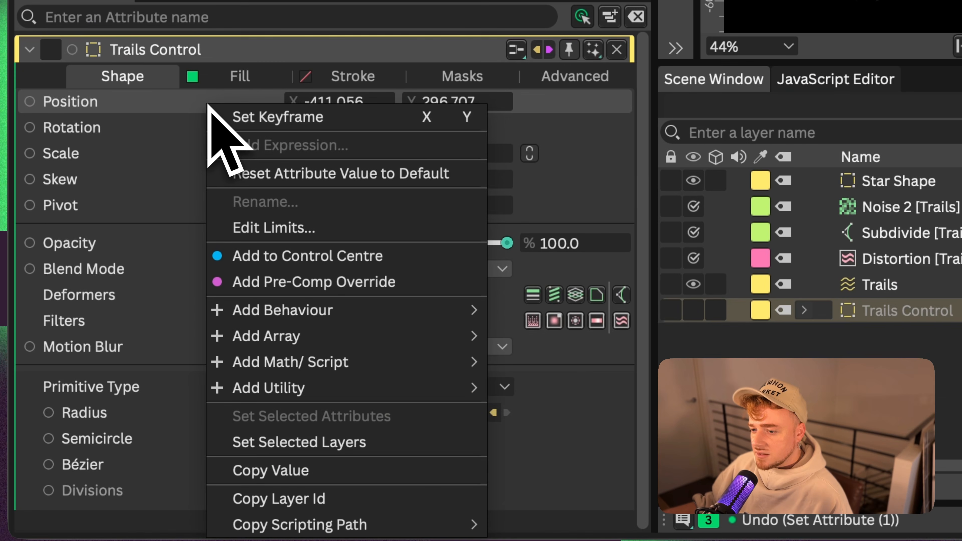
mouse_move(321, 312)
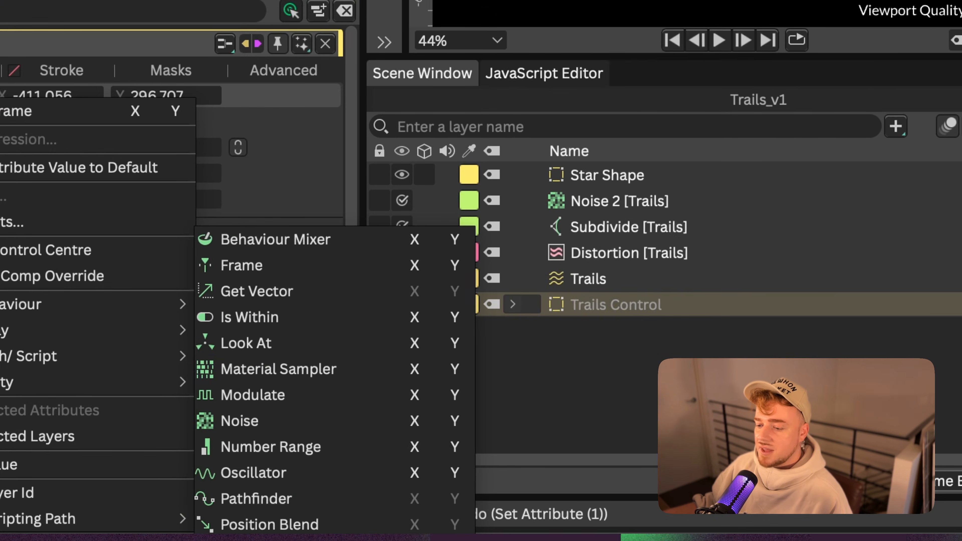
left_click(278, 500)
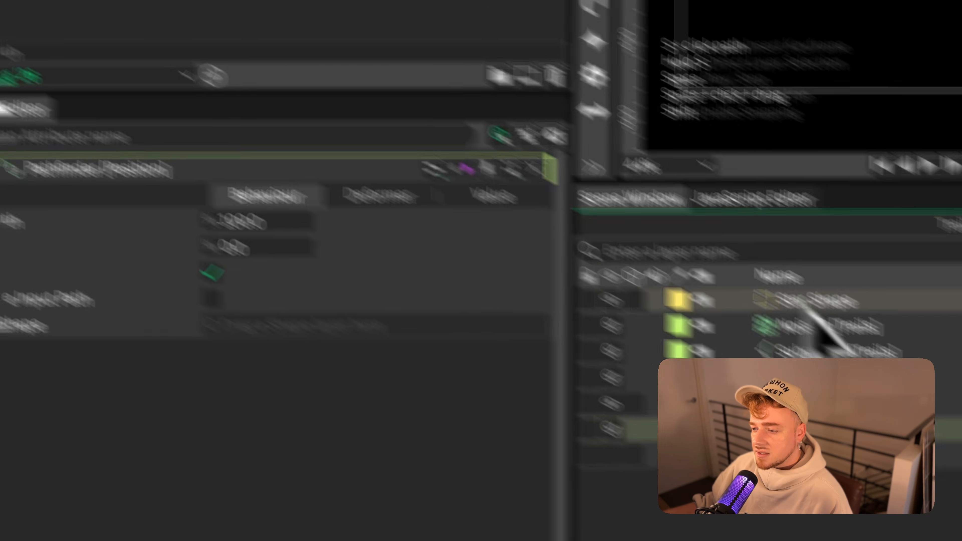
left_click_drag(882, 346, 403, 373)
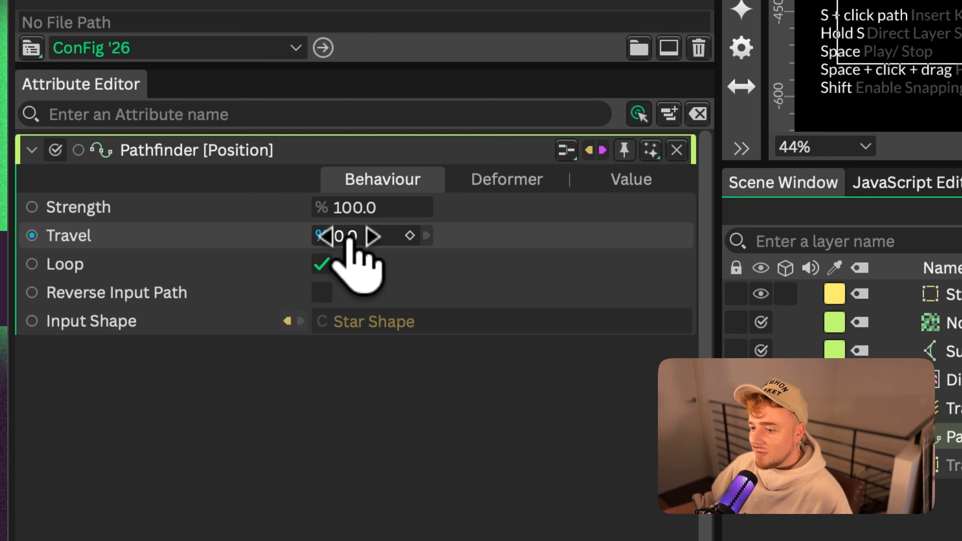
Keyframe the Pathfinder's Travel at 0, and replace the keyframing with a Frame behaviour on Travel
left_click(410, 236)
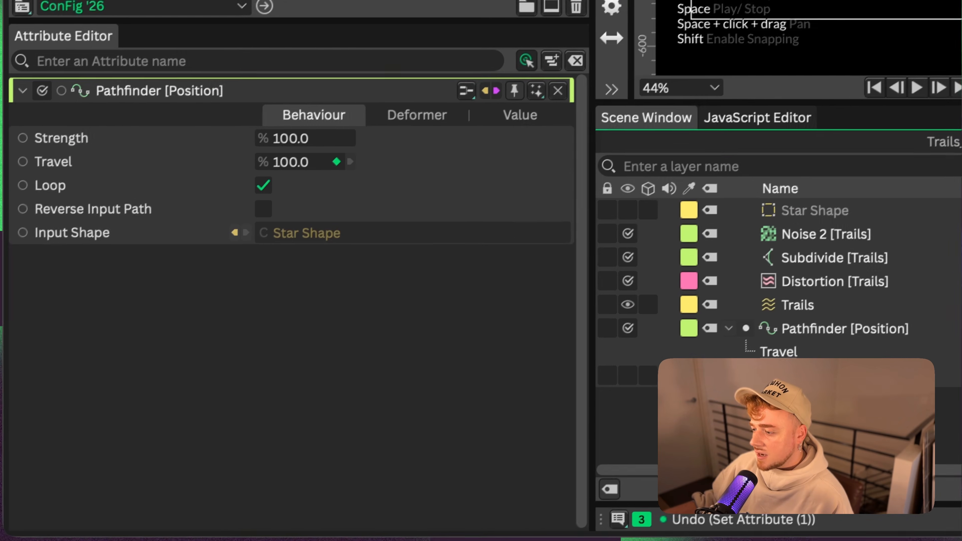
right_click(174, 162)
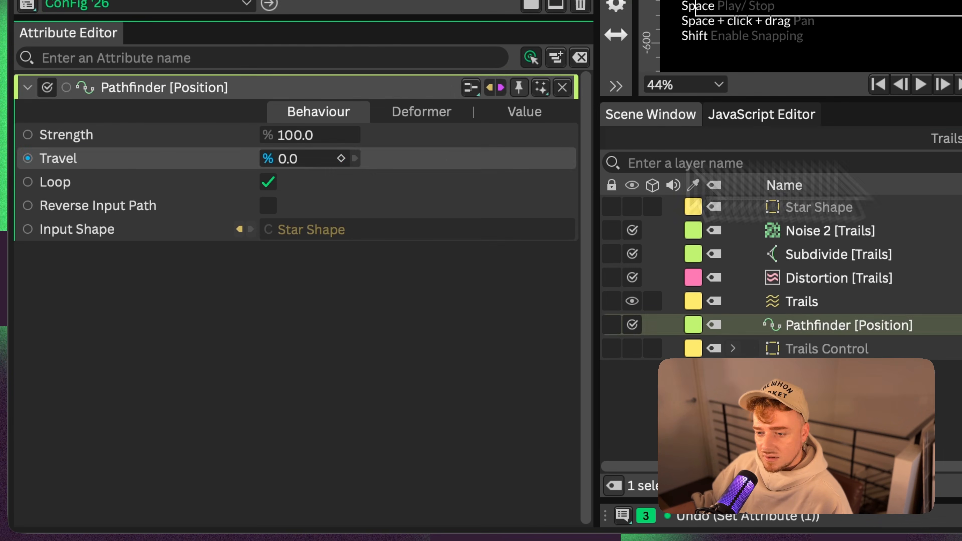
mouse_move(228, 390)
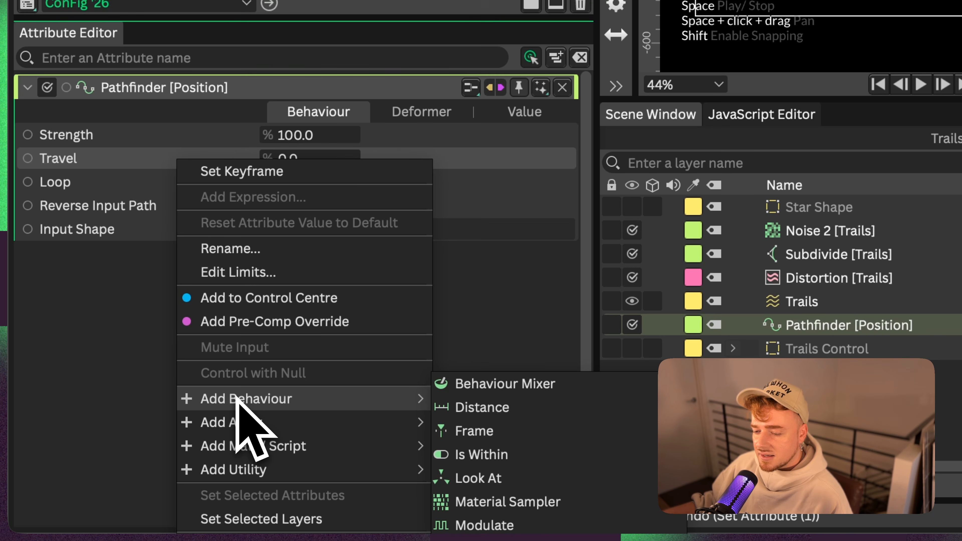
left_click(455, 431)
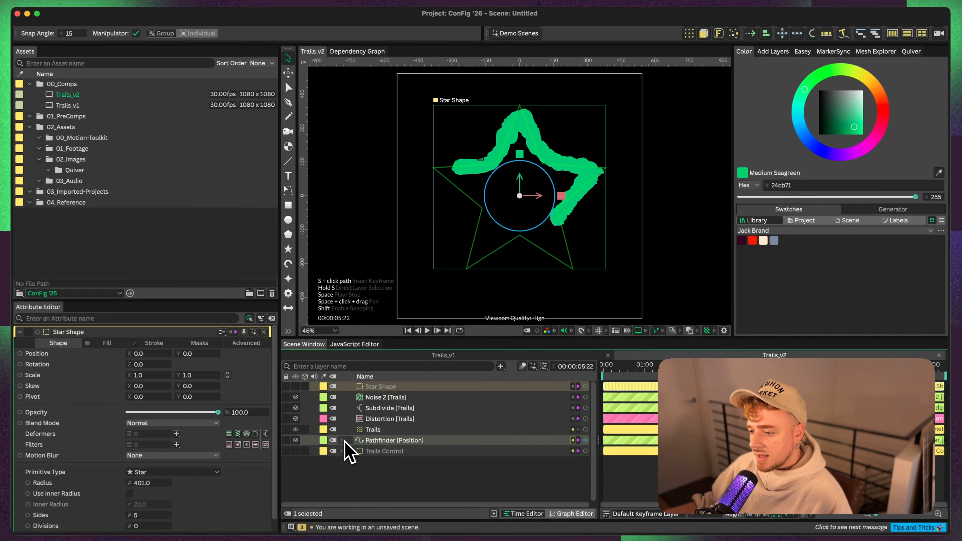
left_click(352, 493)
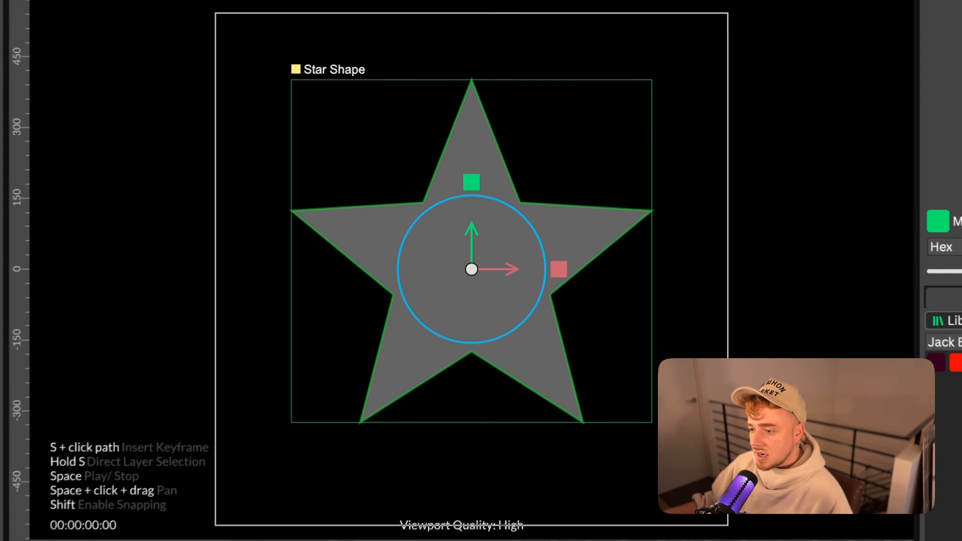
left_click_drag(519, 195, 584, 196)
left_click_drag(607, 272, 607, 272)
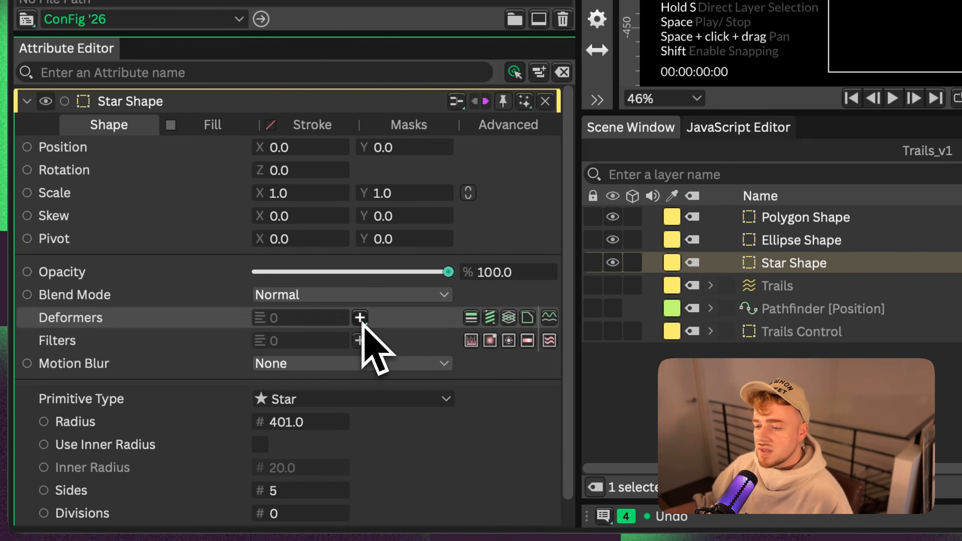
Add a Morph deformer to Star Shape and connect Ellipse Shape as its morph target
left_click(362, 318)
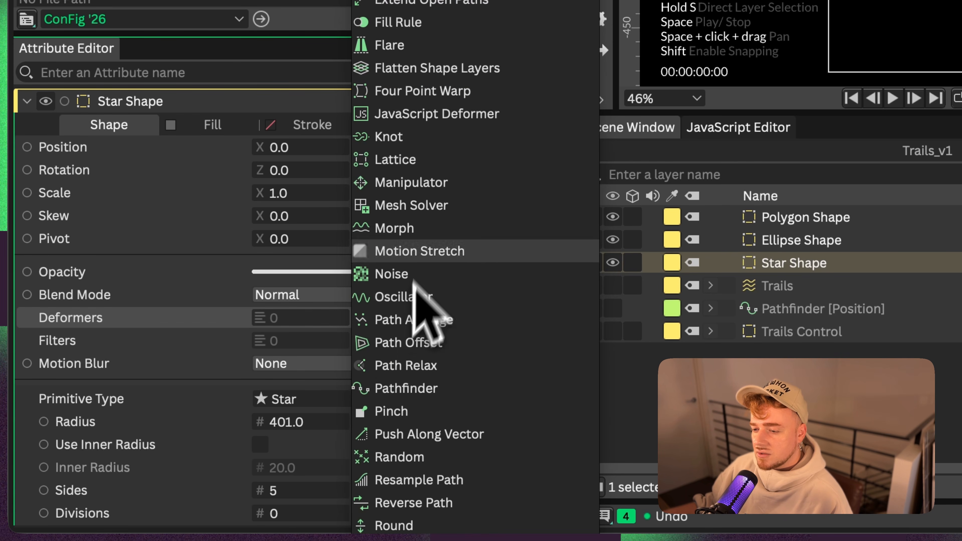
left_click(427, 231)
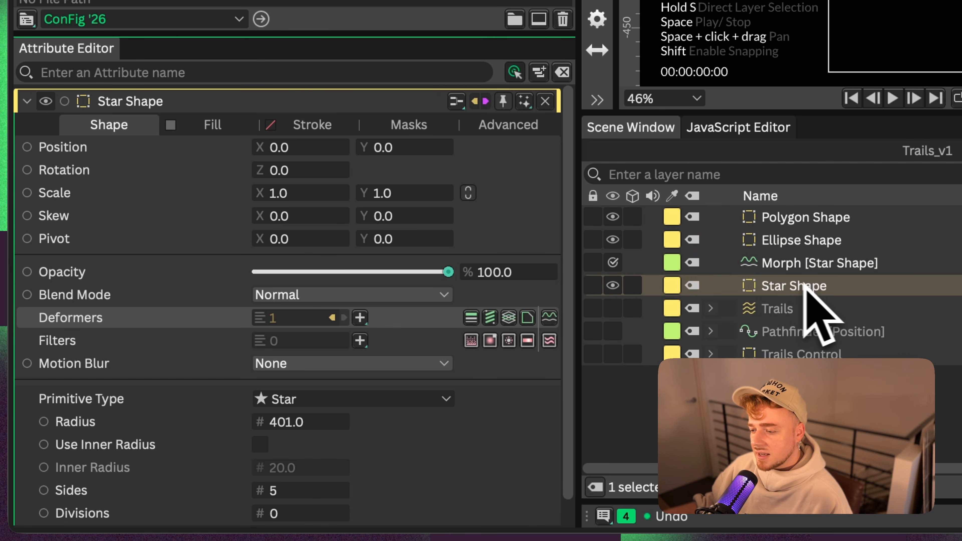
left_click_drag(810, 242, 392, 197)
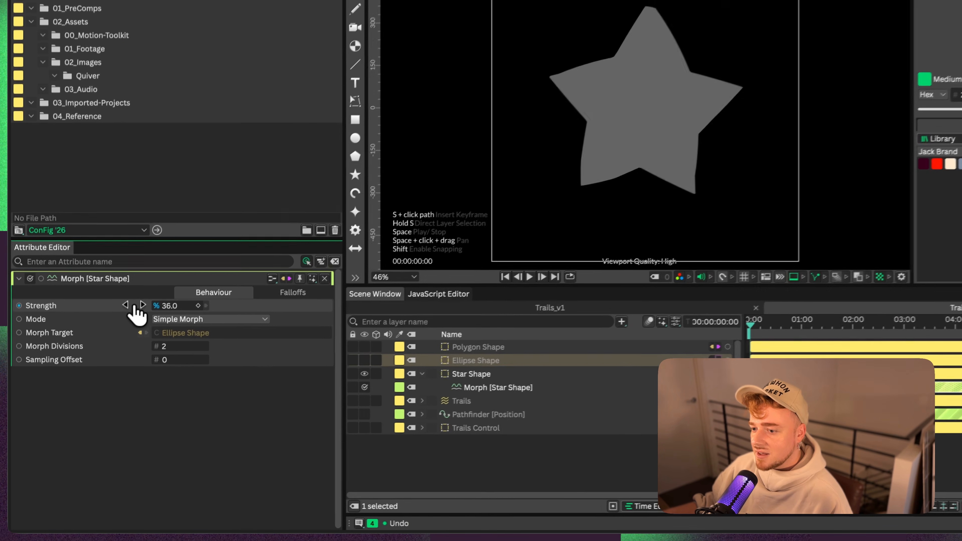
Adjust the Strength of Star Shape's Morph deformer to blend the star towards the ellipse
left_click_drag(237, 146, 240, 152)
mouse_move(143, 309)
left_mouse_down()
mouse_move(168, 312)
mouse_move(135, 312)
left_mouse_up()
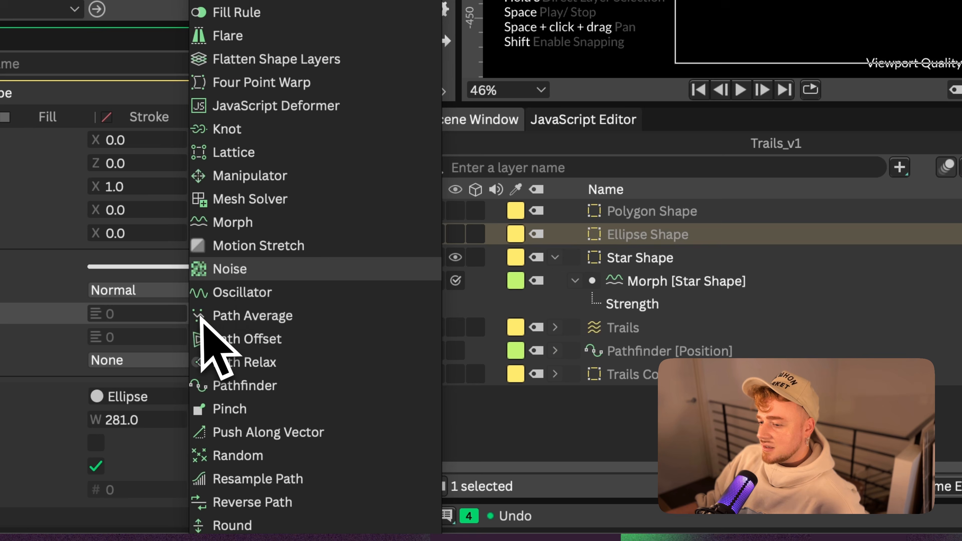
Add a Morph deformer to Ellipse Shape and connect Polygon Shape as its morph target
left_click(276, 224)
left_click_drag(644, 241, 659, 265)
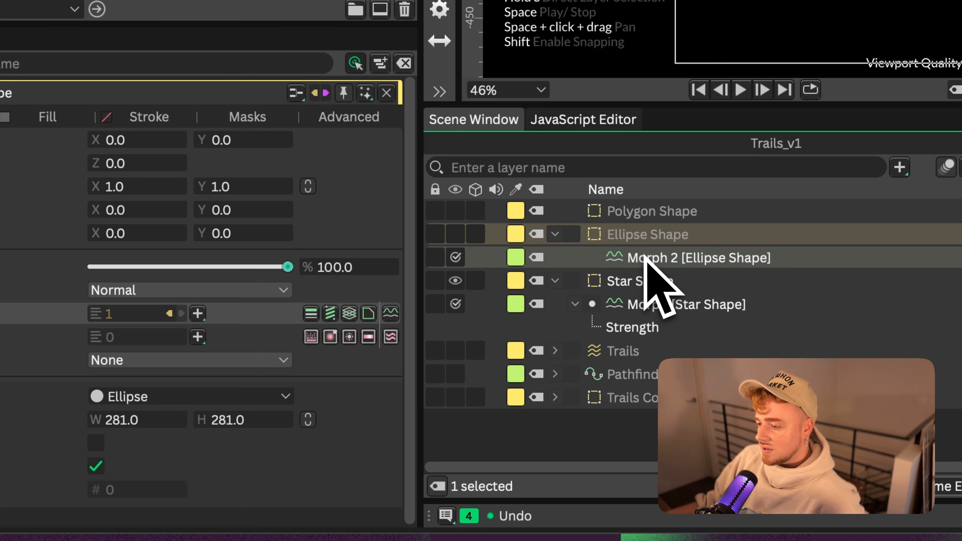
left_click_drag(666, 216, 199, 187)
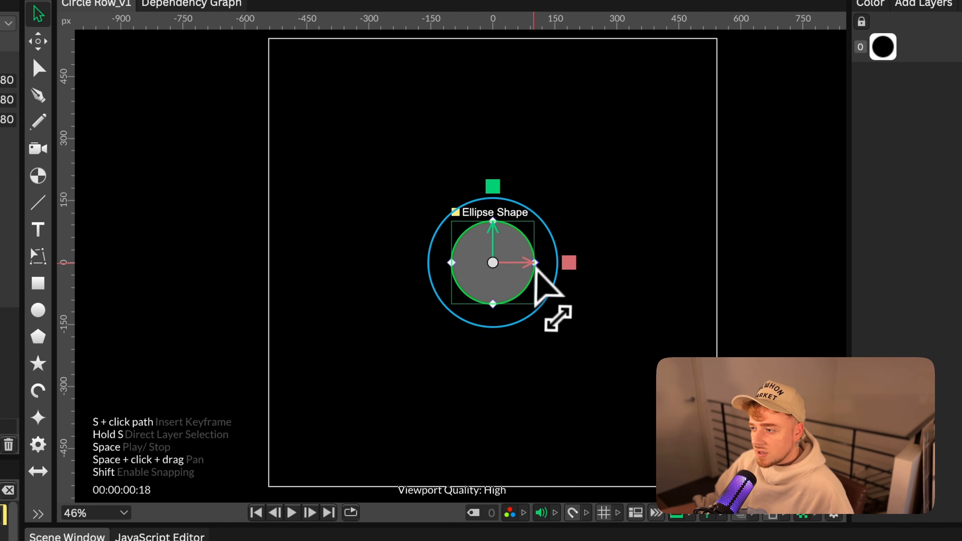
Resize the Ellipse Shape in Circle Row_v1 to a radius of 68 by 93 and rotate it to -30
left_click_drag(535, 266, 525, 263)
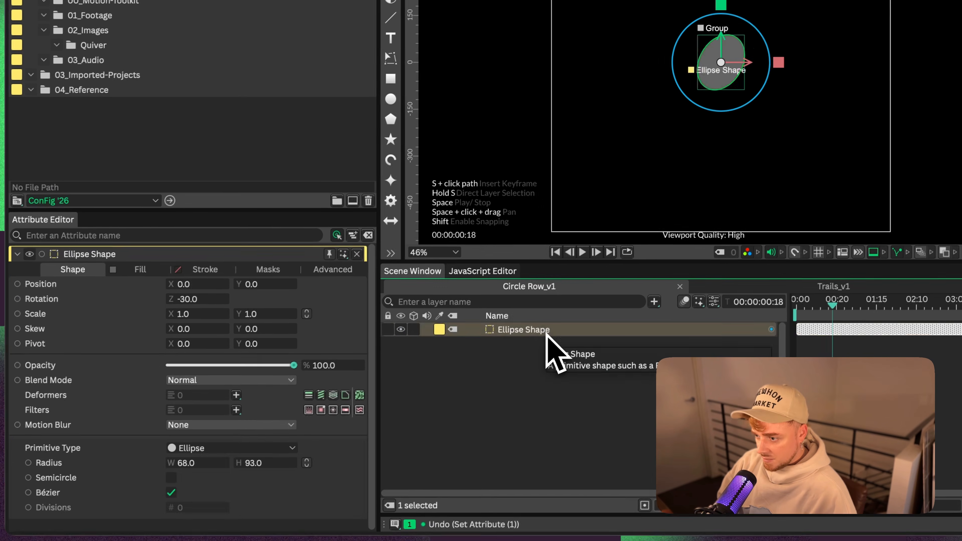
key("ctrl+g")
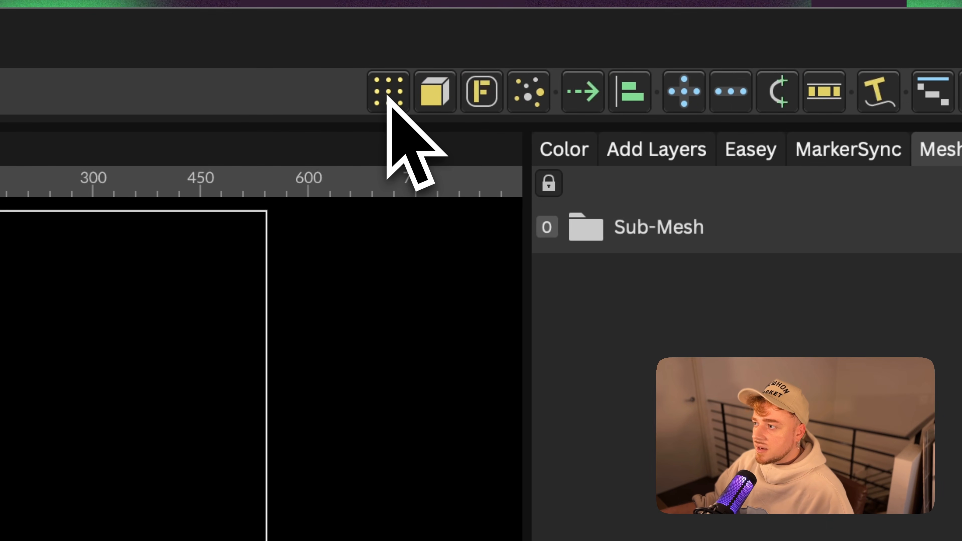
left_click(387, 95)
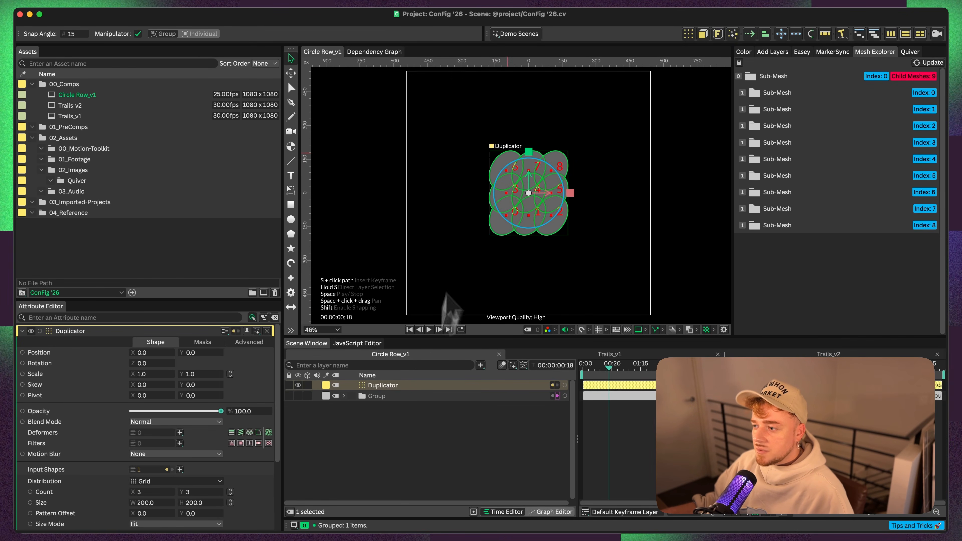
key("ctrl+z")
key("ctrl+z")
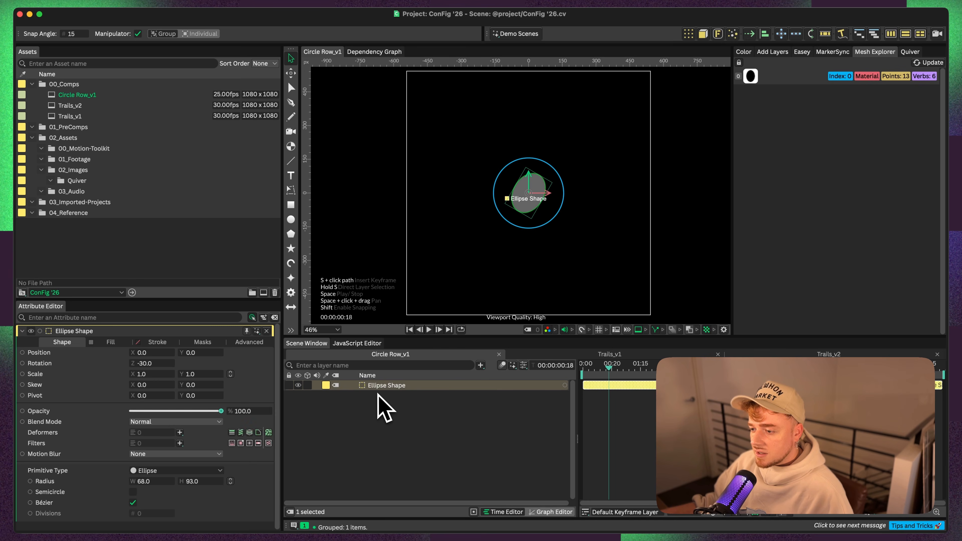
left_click(689, 34)
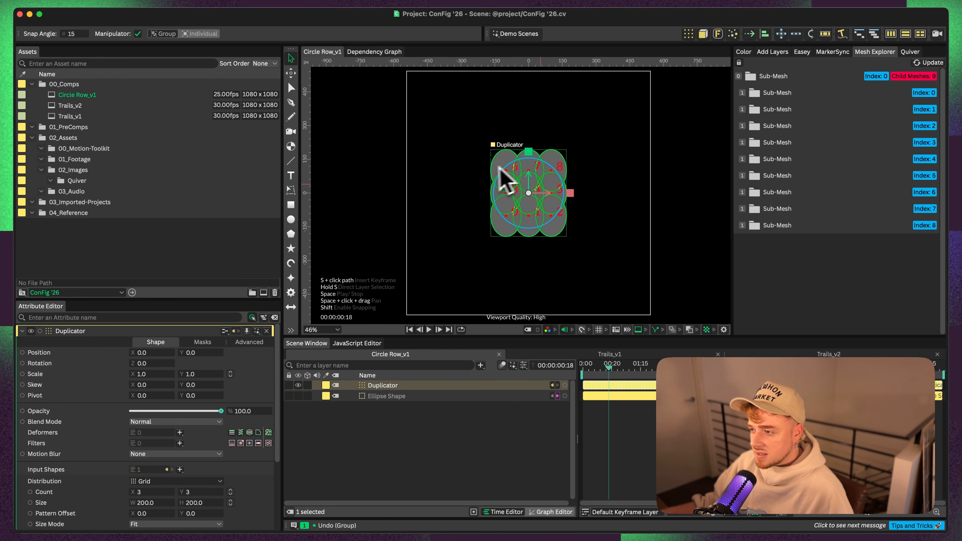
key("ctrl+z")
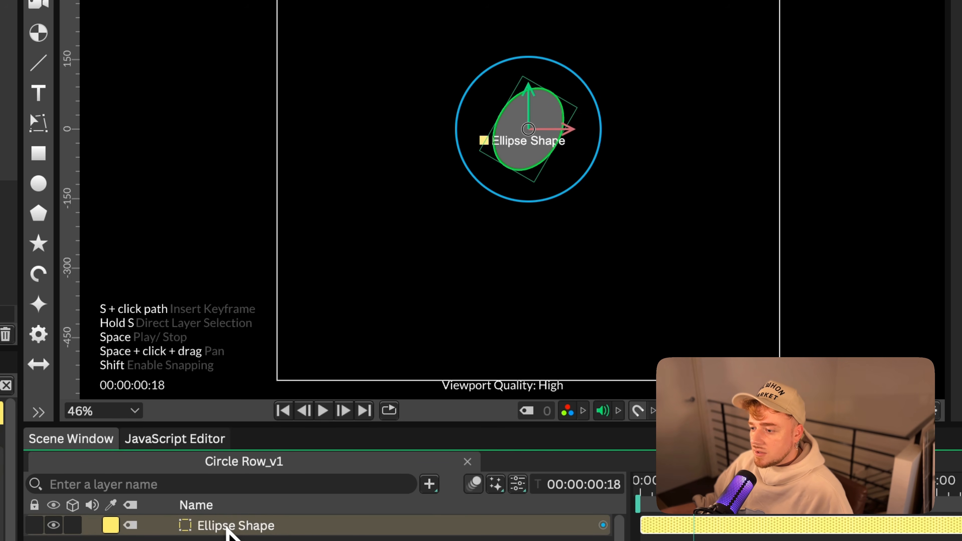
Group the Ellipse Shape and create a Duplicator from the group
key("ctrl+g")
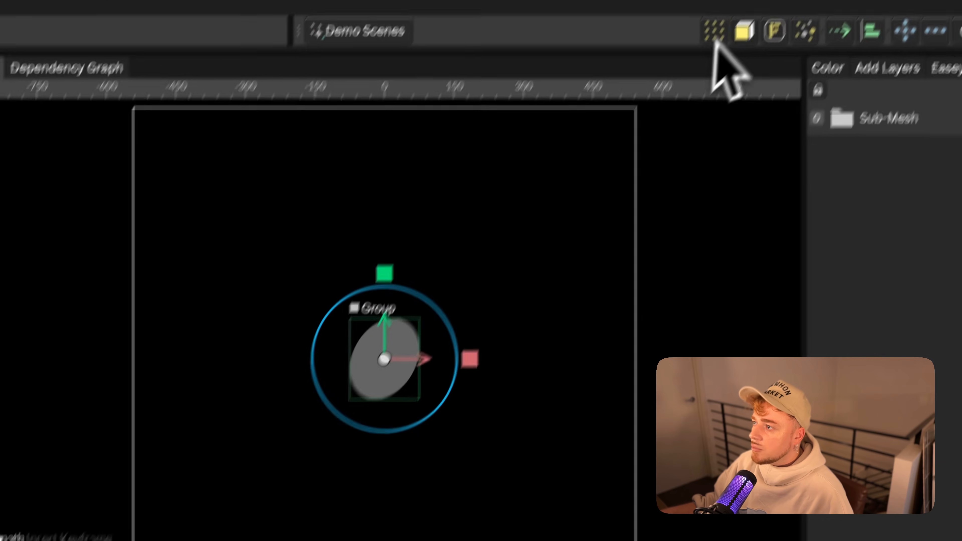
left_click(694, 66)
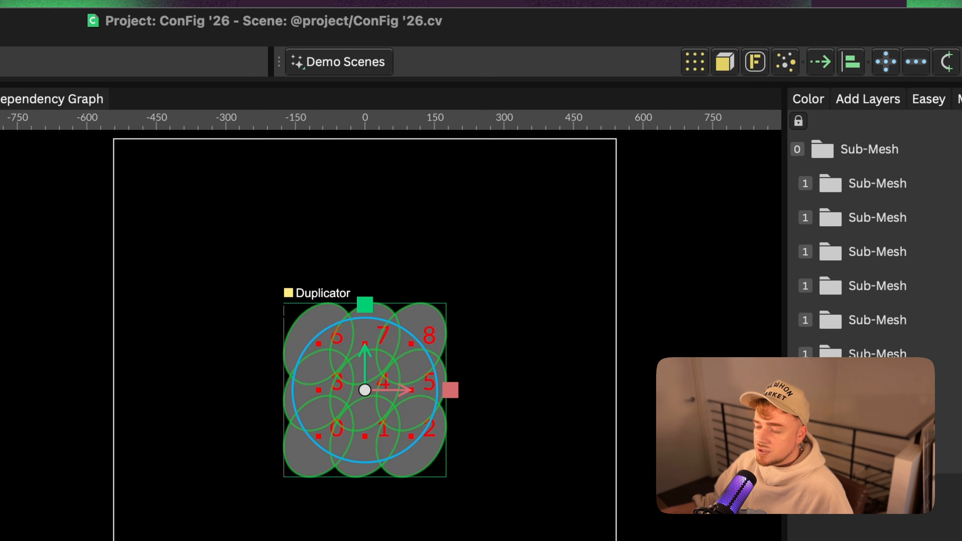
Set the Duplicator's distribution to Linear with a count of 5 and a size of 647
key("Escape")
left_click(365, 390)
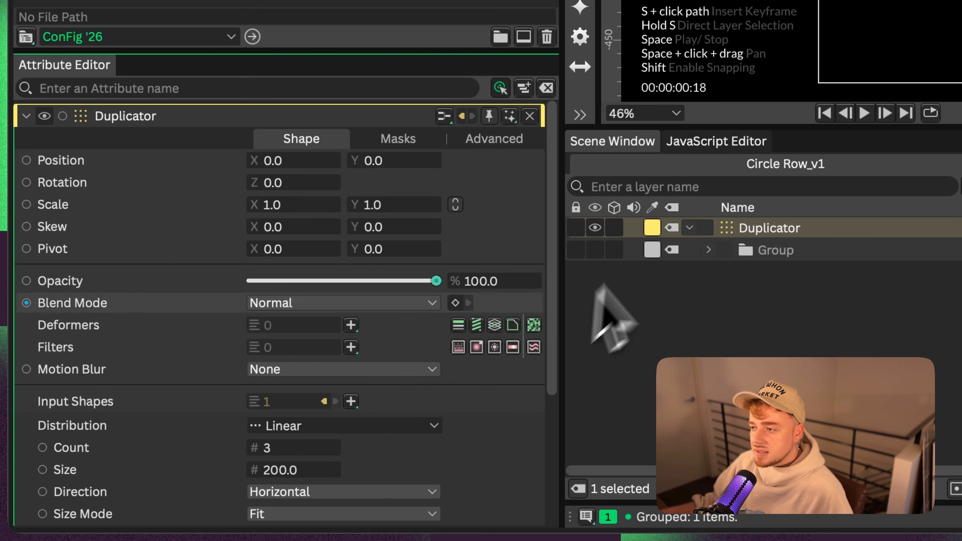
left_click_drag(273, 447, 2, 474)
Add an Oscillator behaviour to the Y value of the Duplicator's Shape Position and play back the motion
scroll(7, 481, "down", 8)
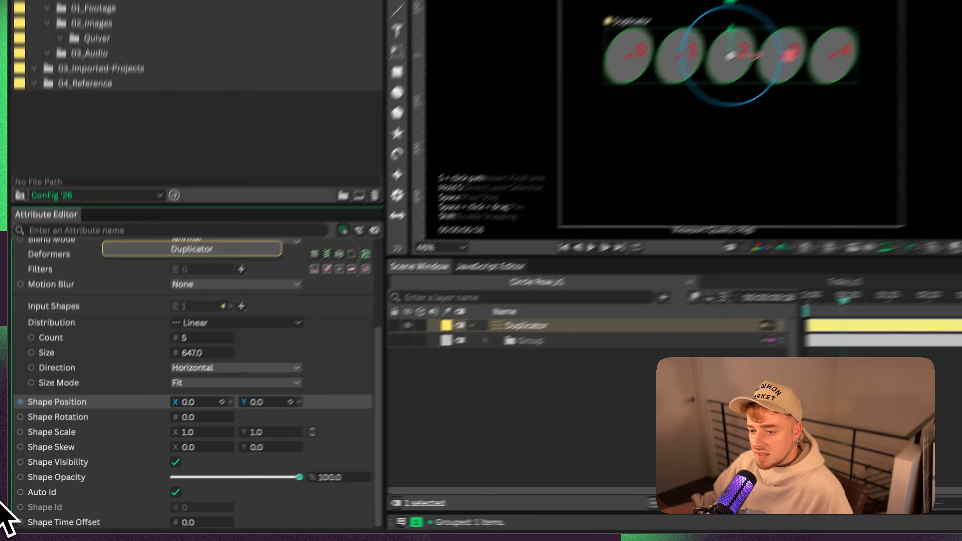
right_click(106, 402)
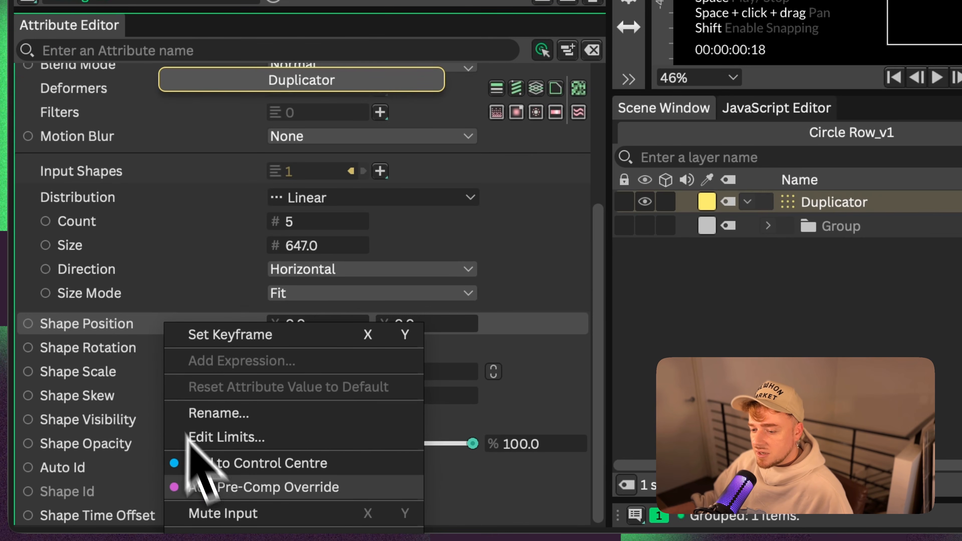
mouse_move(148, 534)
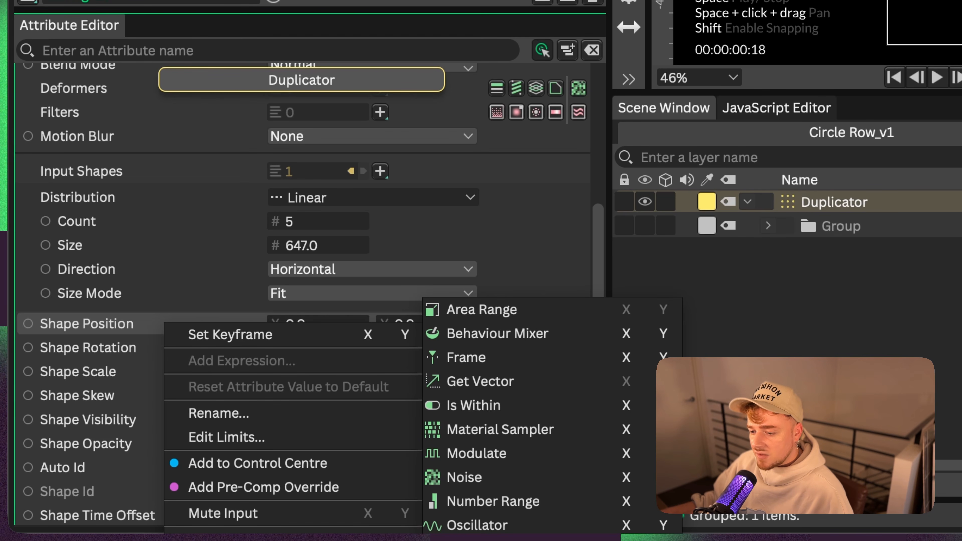
left_click(663, 526)
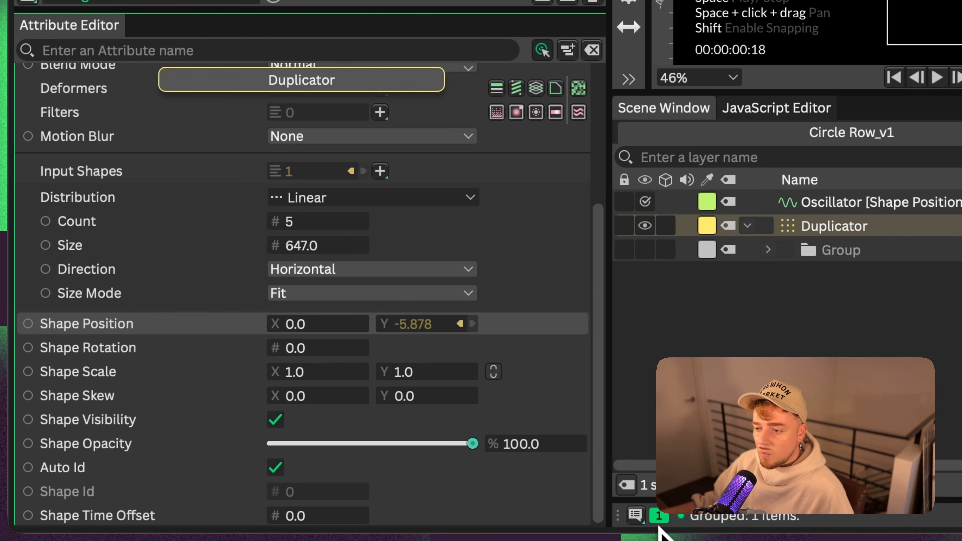
key("space")
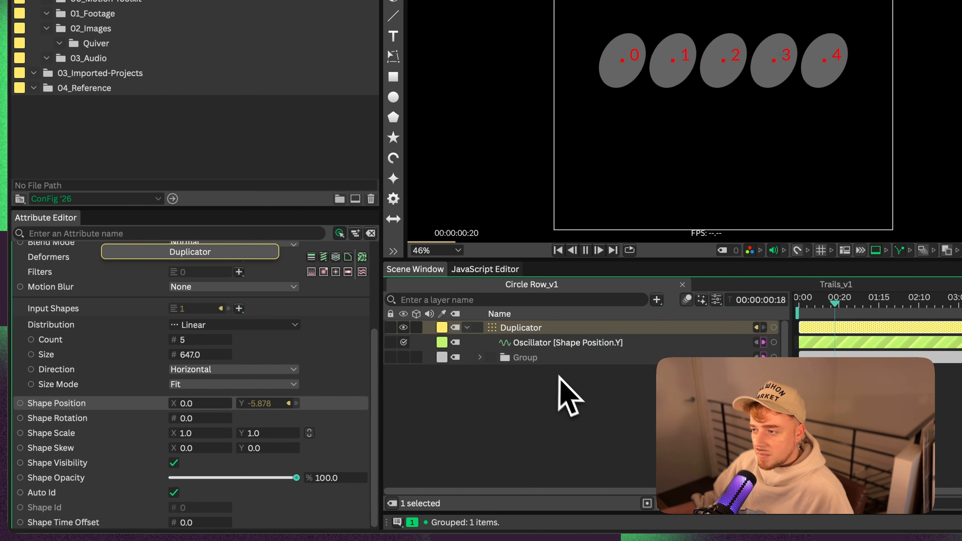
key("space")
Set the Oscillator's minimum to -109, maximum to 154, frequency to 0.7 and stagger to 5.63
left_click(602, 343)
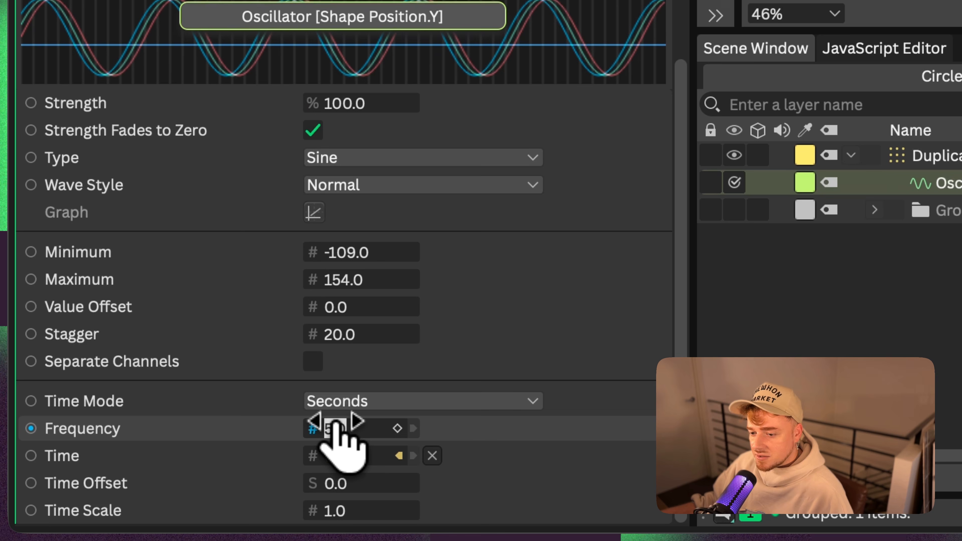
key("Return")
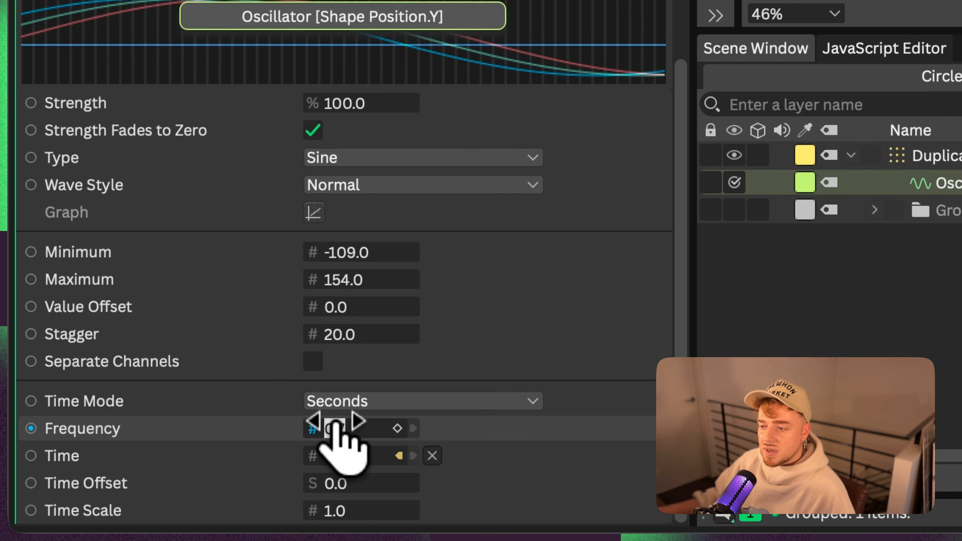
left_click(210, 433)
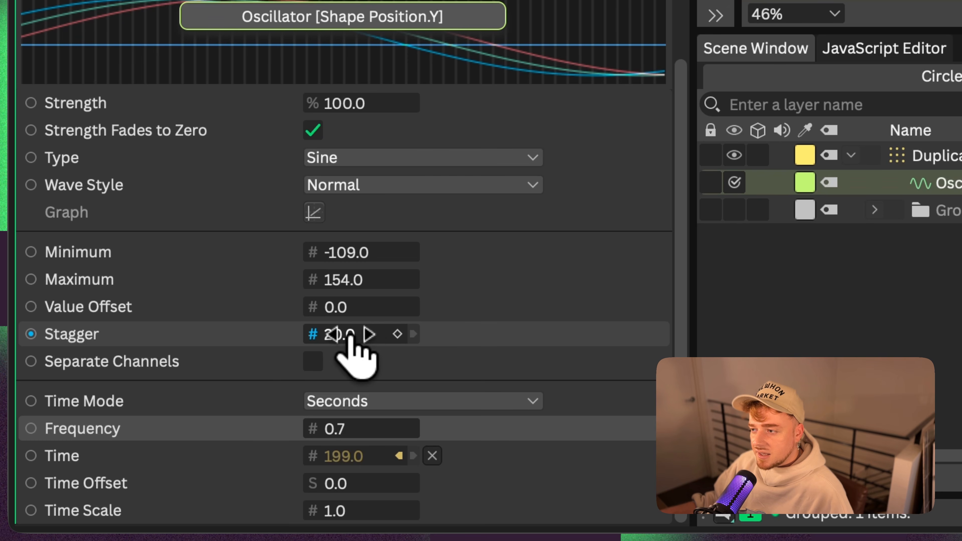
left_click_drag(247, 332, 108, 335)
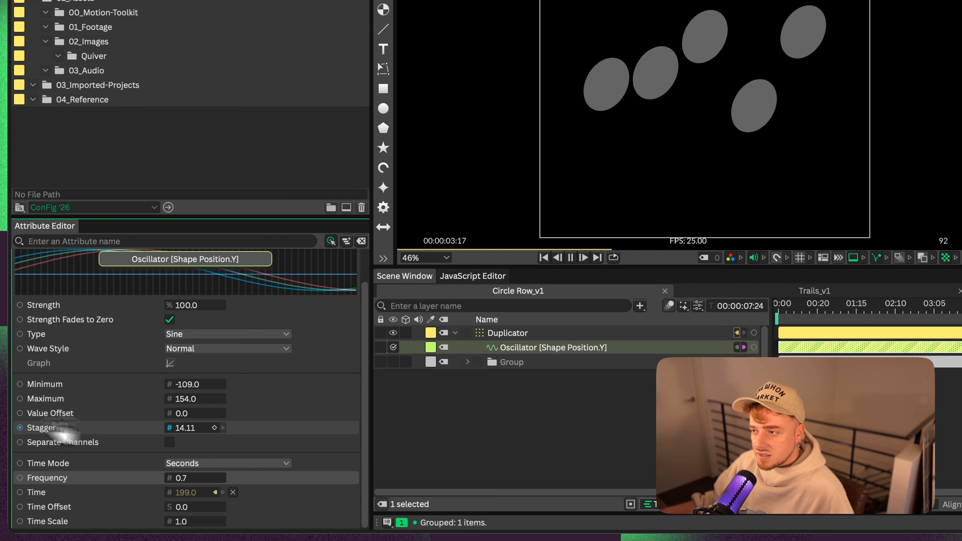
left_click_drag(65, 432, 2, 424)
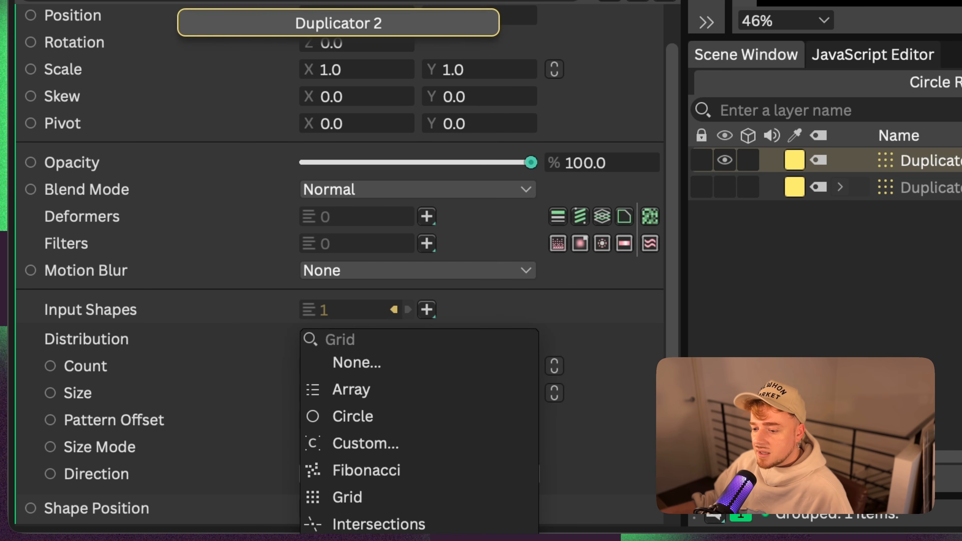
Arrange Duplicator 2 as a Linear distribution in the Vertical direction with a size of 396
left_click(376, 420)
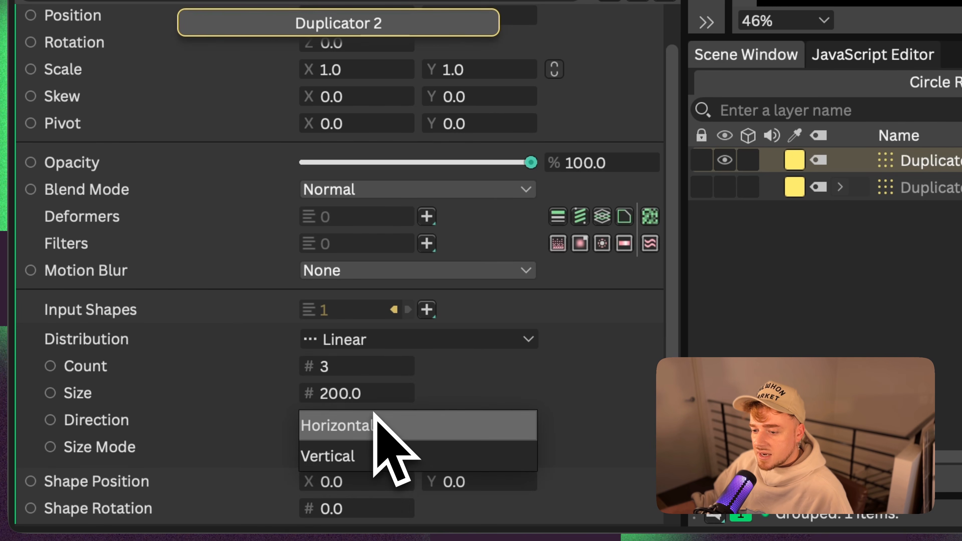
left_click(374, 455)
left_click_drag(356, 393, 604, 394)
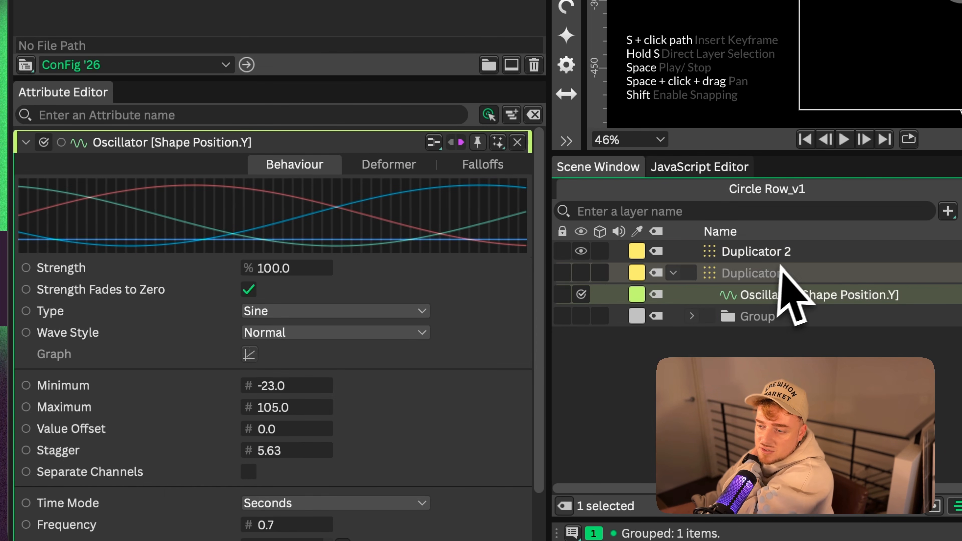
Parent the first Duplicator under Duplicator 2 and disable Use Index Context on the first Duplicator
left_click_drag(770, 270, 769, 250)
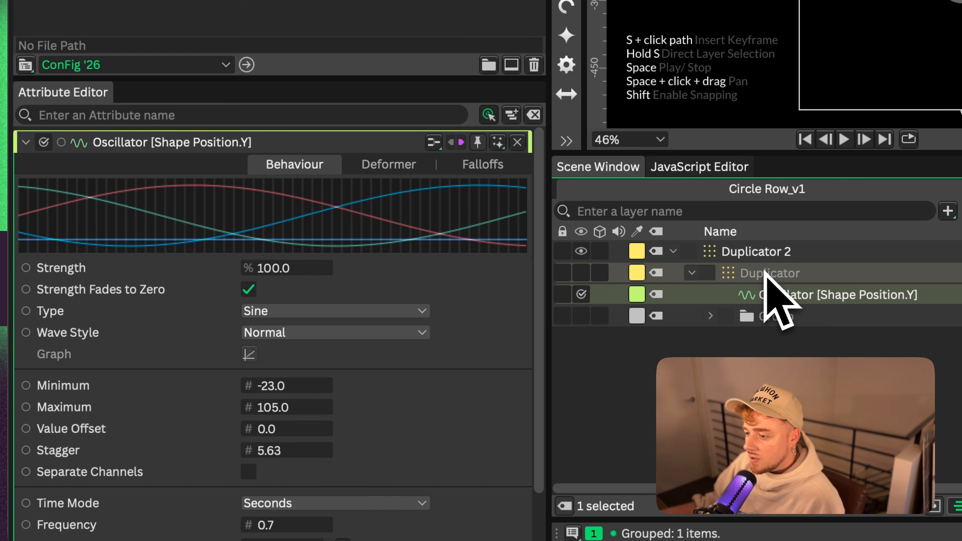
left_click(770, 273)
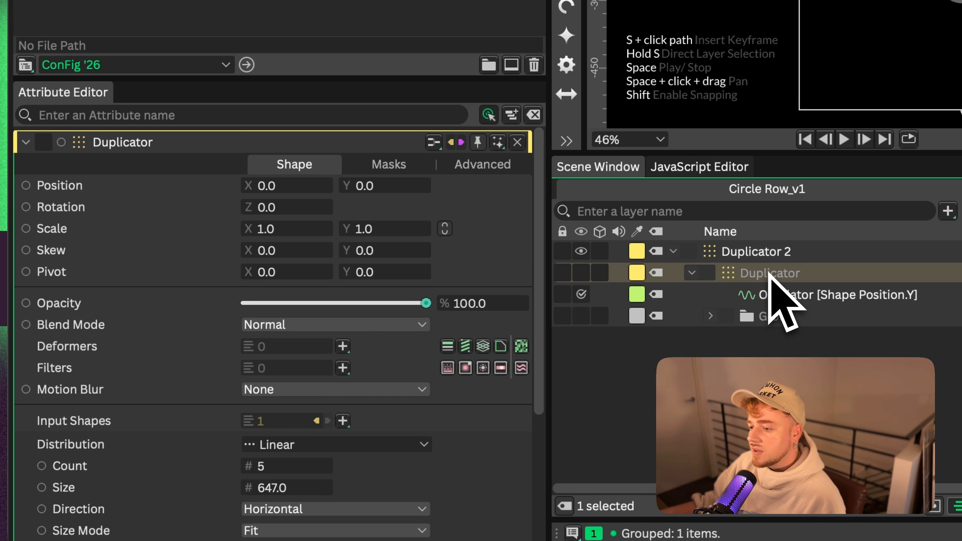
left_click(488, 164)
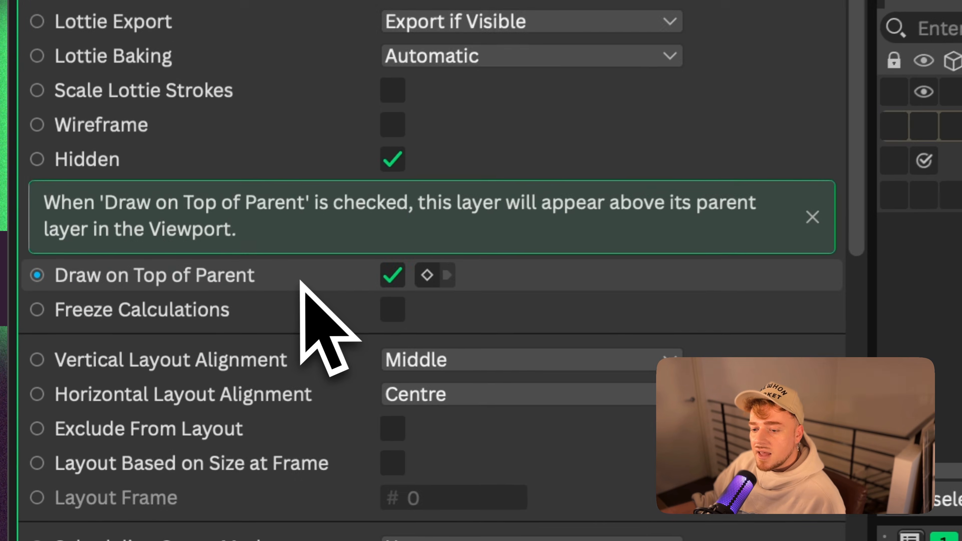
scroll(301, 282, "down", 5)
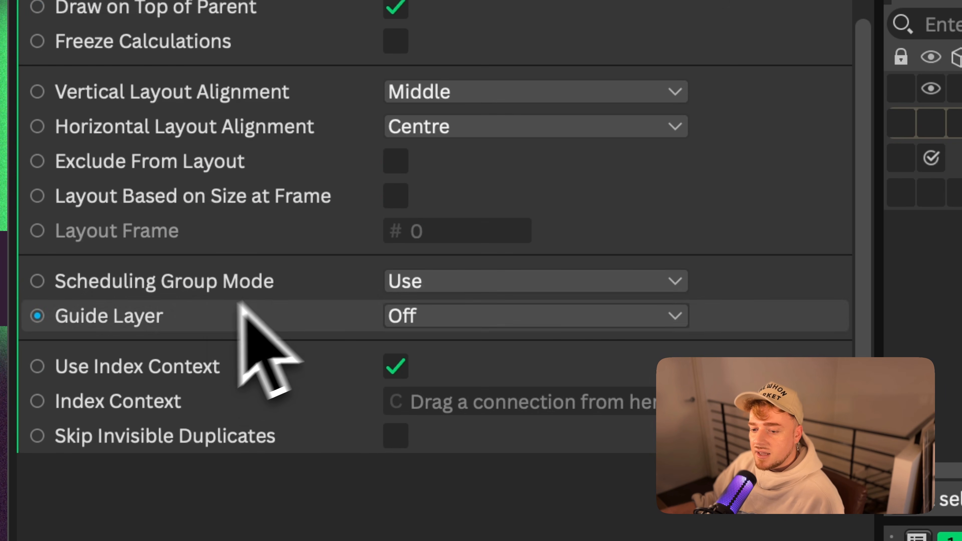
left_click(394, 366)
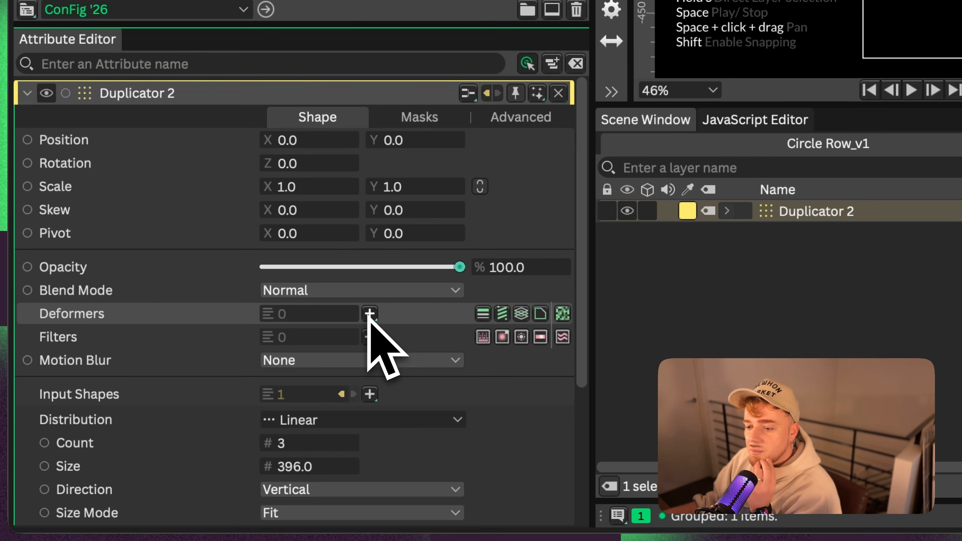
Add a Sub-Mesh deformer named Random with custom level range 3 to 3 to Duplicator 2, and rename the duplicator Rows
left_click(369, 318)
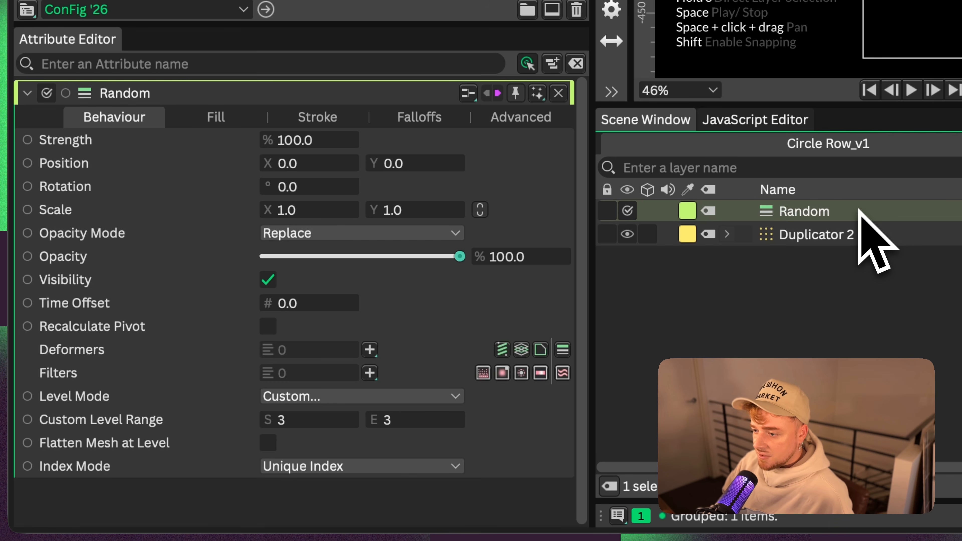
left_click(853, 236)
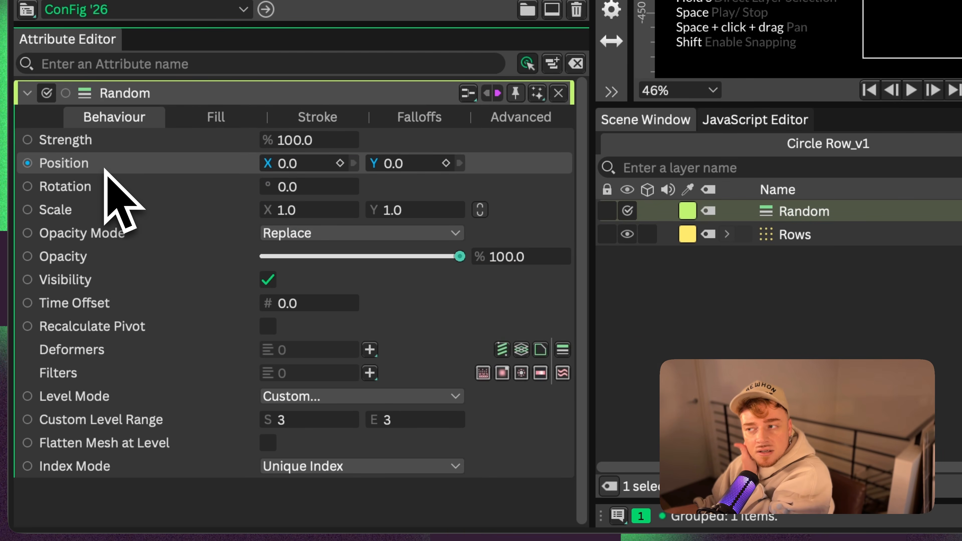
Add a Noise behaviour to Random's Position, with a minimum of -342 and a maximum of 238
right_click(135, 171)
mouse_move(250, 396)
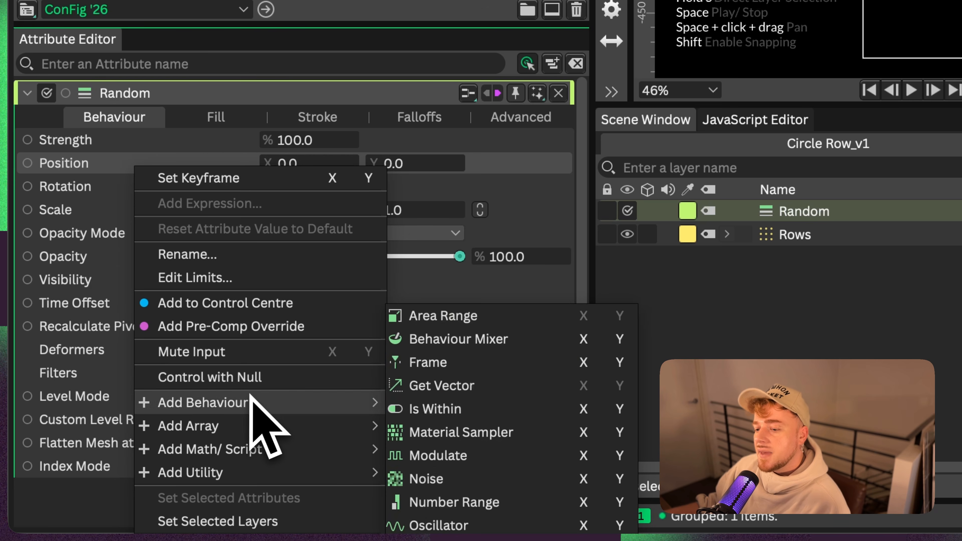
left_click(454, 479)
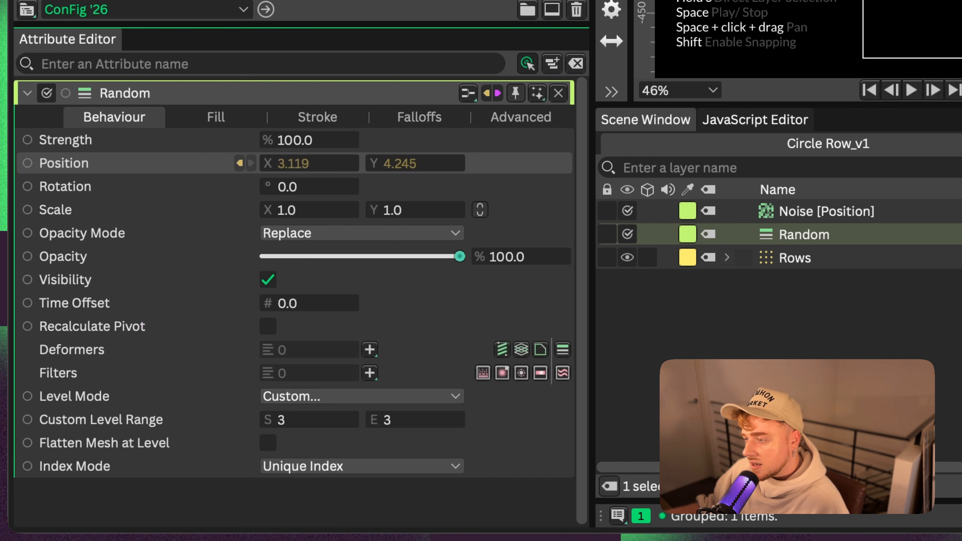
left_click_drag(297, 349, 504, 370)
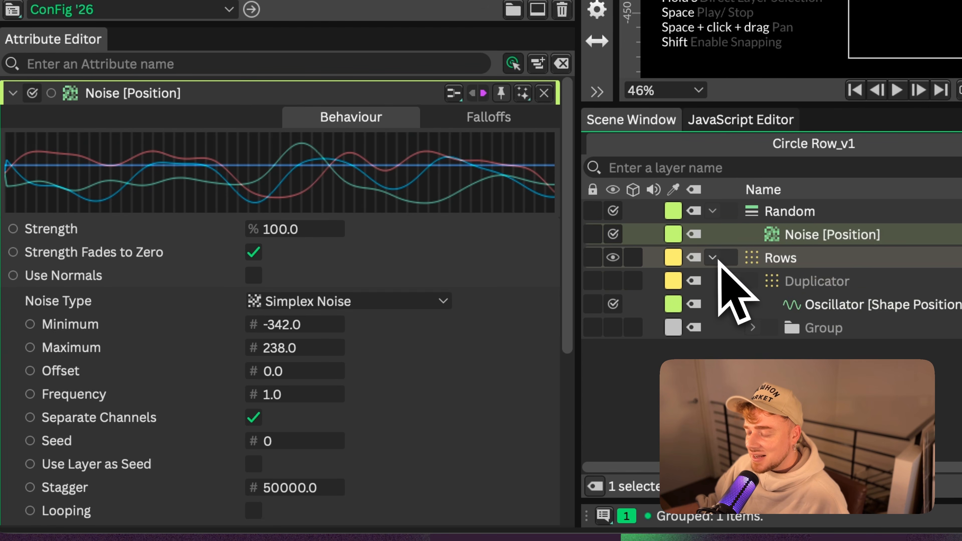
Keyframe Random's Strength from 0% at 00:00:01:16 to 100% at about 00:00:02:10, and preview the scatter transition
left_click(713, 258)
left_click(790, 211)
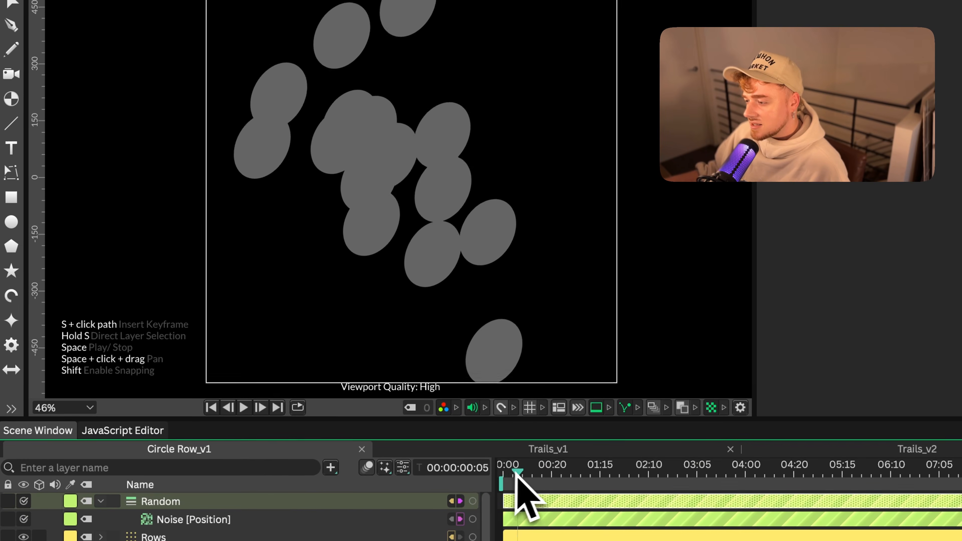
left_click_drag(515, 477, 602, 474)
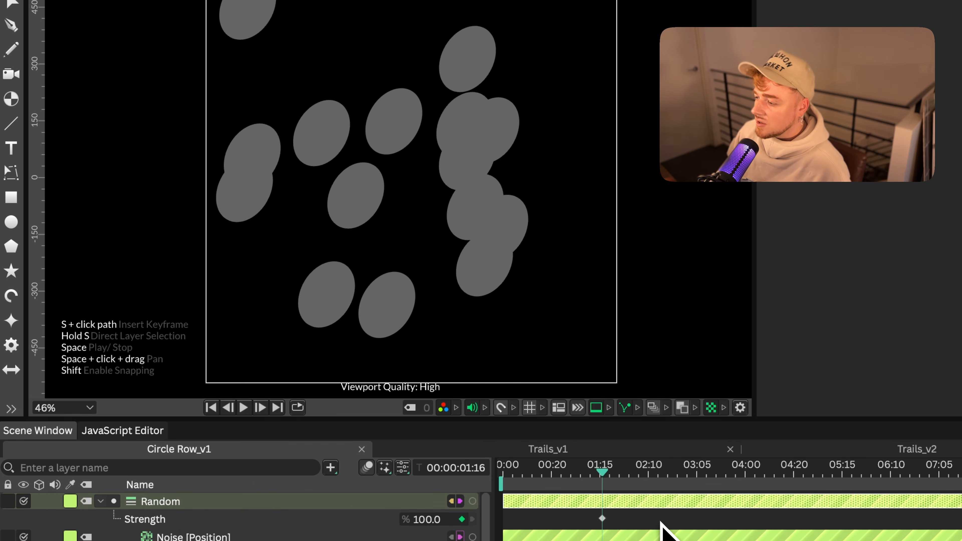
left_click(651, 475)
left_click(603, 474)
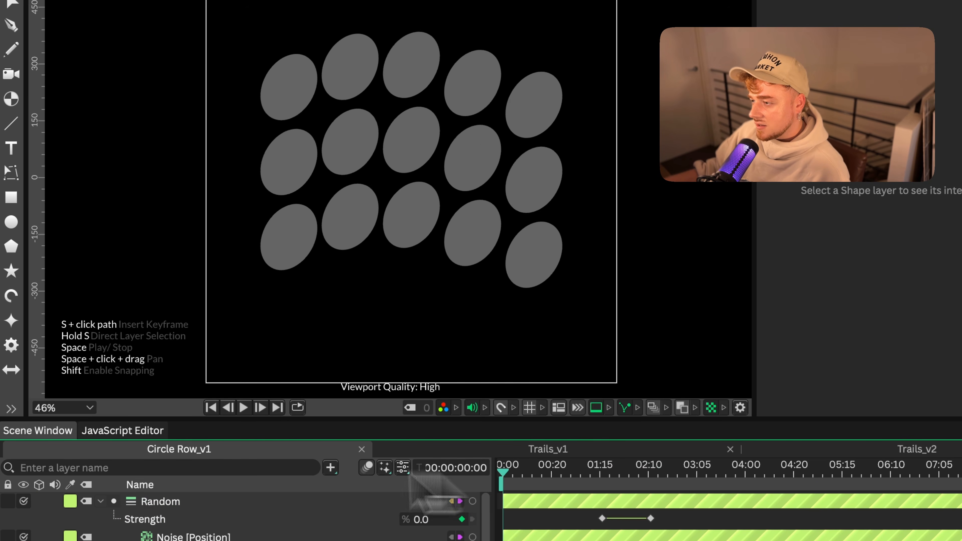
key("space")
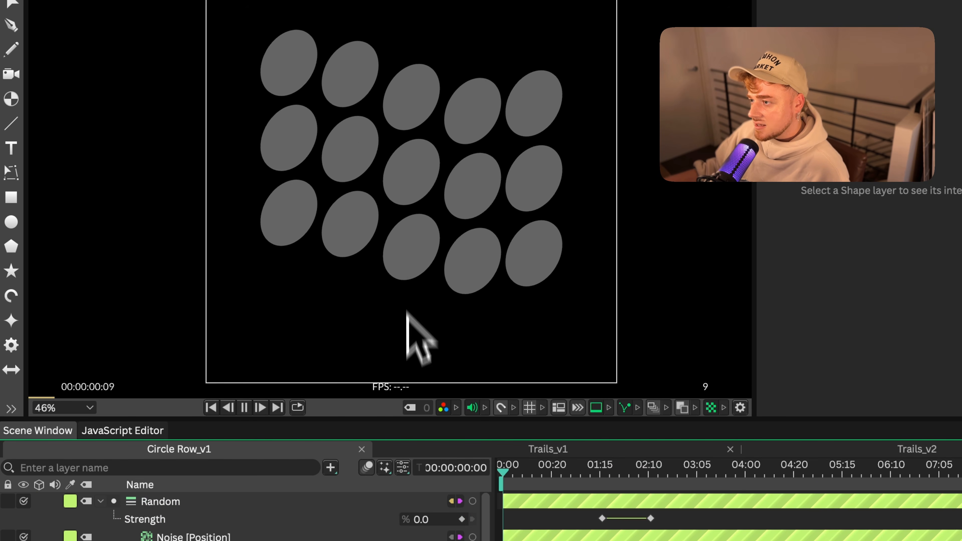
left_click_drag(604, 473, 650, 471)
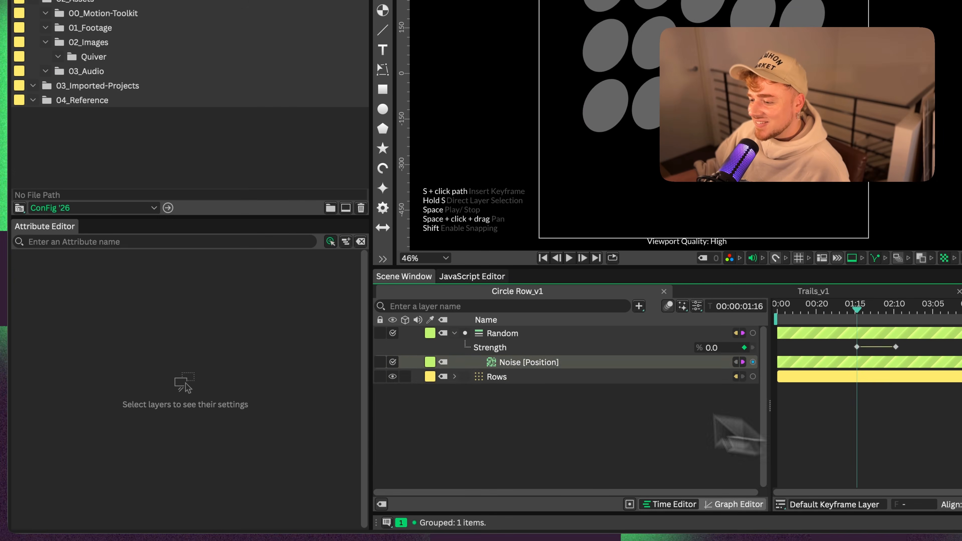
Connect Random's Strength to the Strength of the Oscillator on the Duplicator inside Rows
left_click(455, 377)
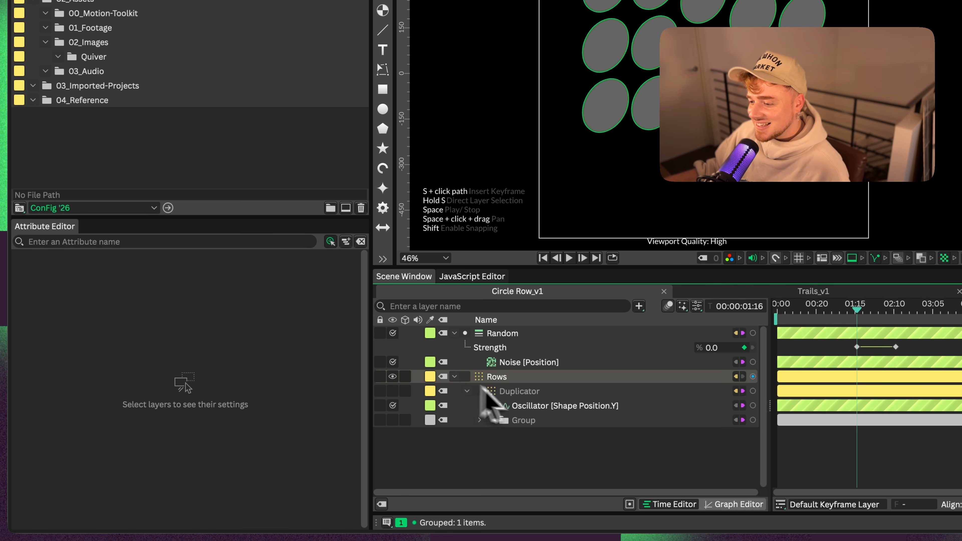
left_click(534, 405)
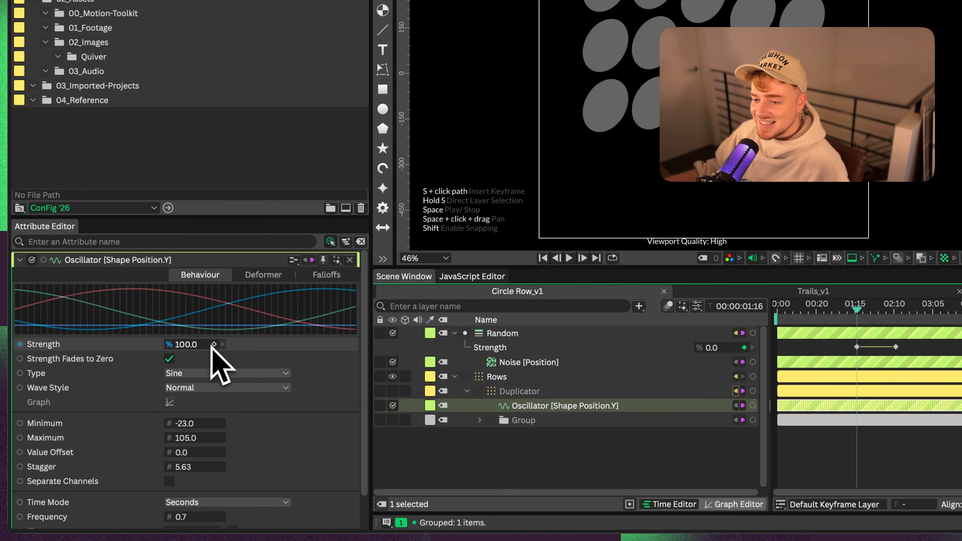
key("ctrl+z")
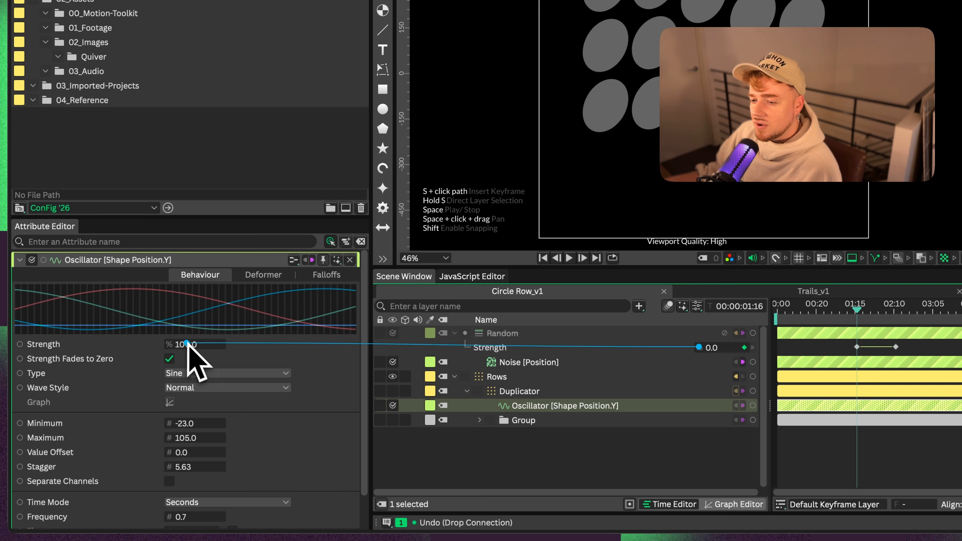
left_click_drag(192, 346, 192, 345)
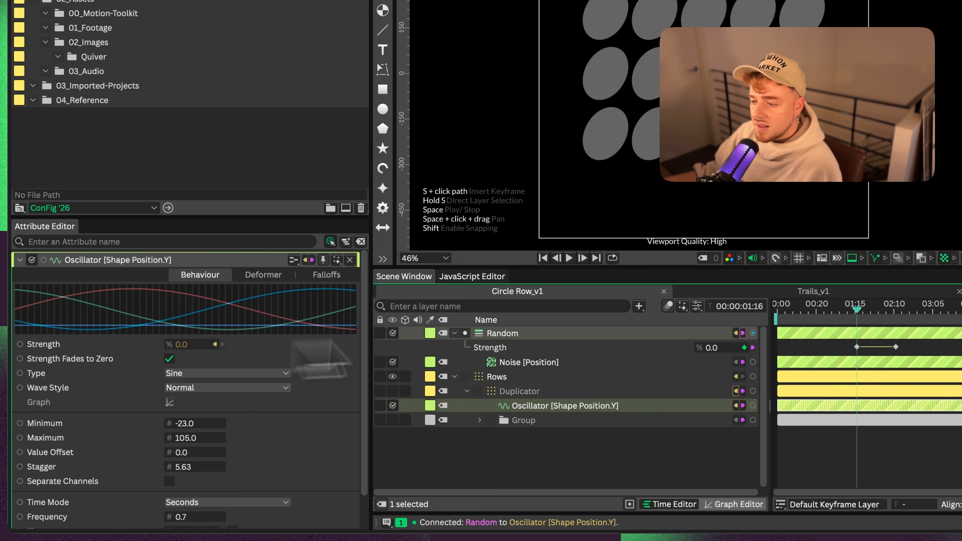
Add the expression 100-value to the Oscillator's connected Strength, and preview the inverted transition
right_click(138, 343)
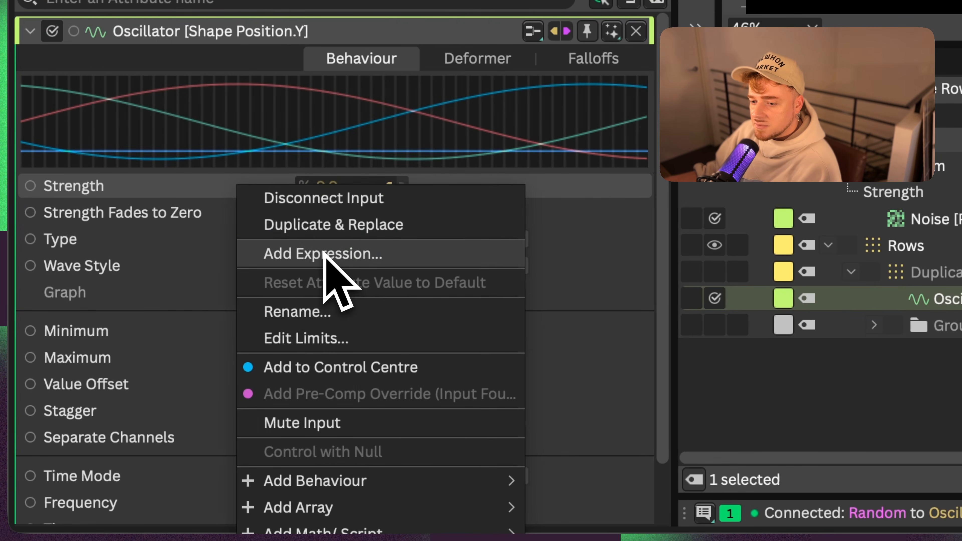
left_click(324, 254)
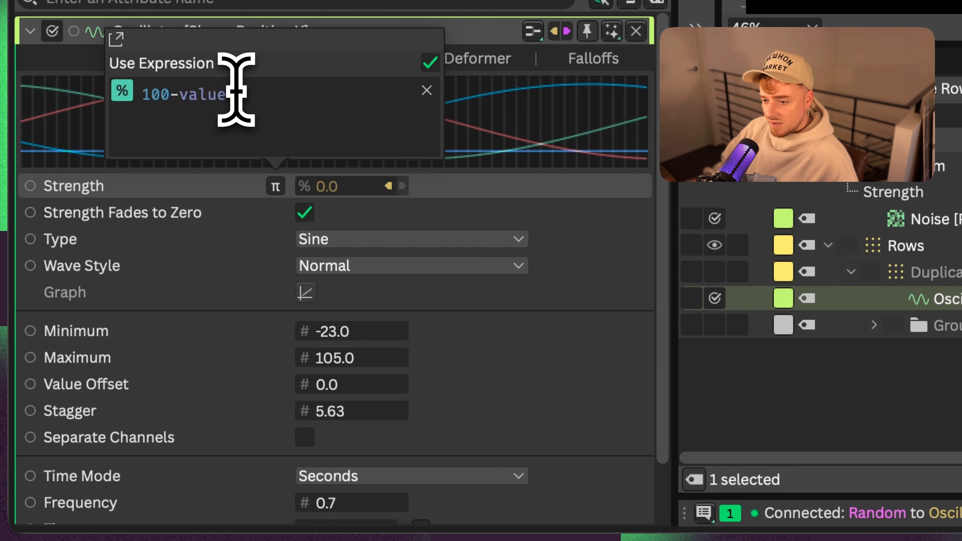
left_click(822, 379)
left_click(939, 166)
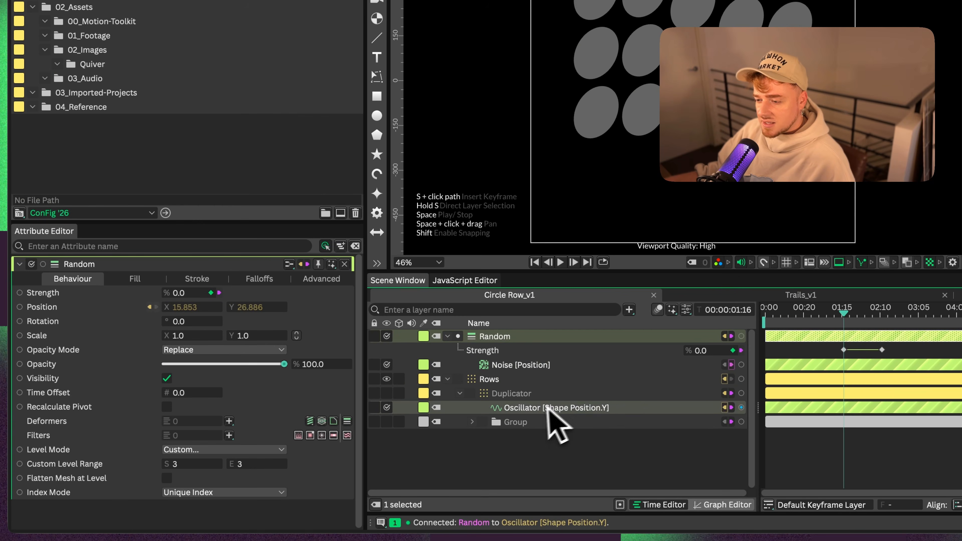
left_click(548, 408)
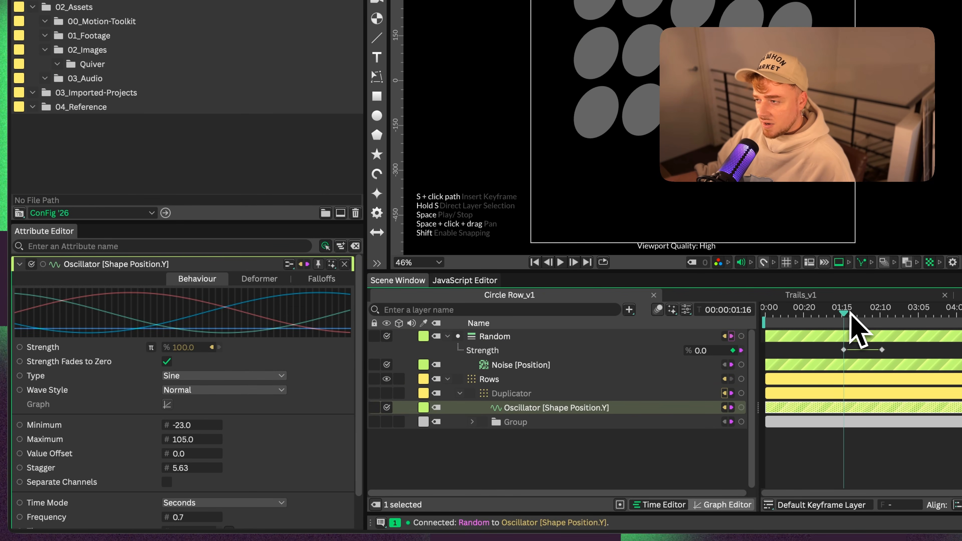
left_click_drag(851, 310, 884, 313)
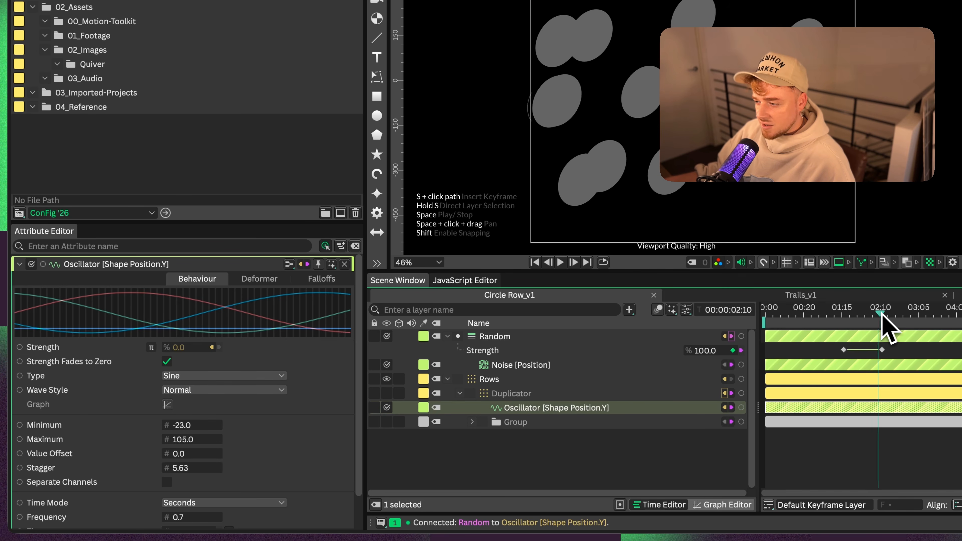
key("space")
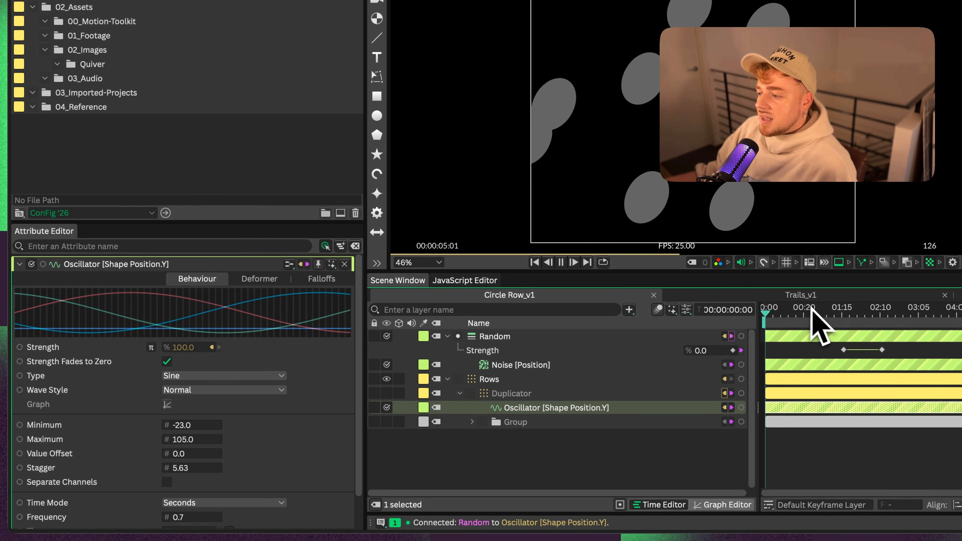
key("space")
Add a Value Array to Random's Opacity, nest it under Random, and show its settings
left_click(457, 336)
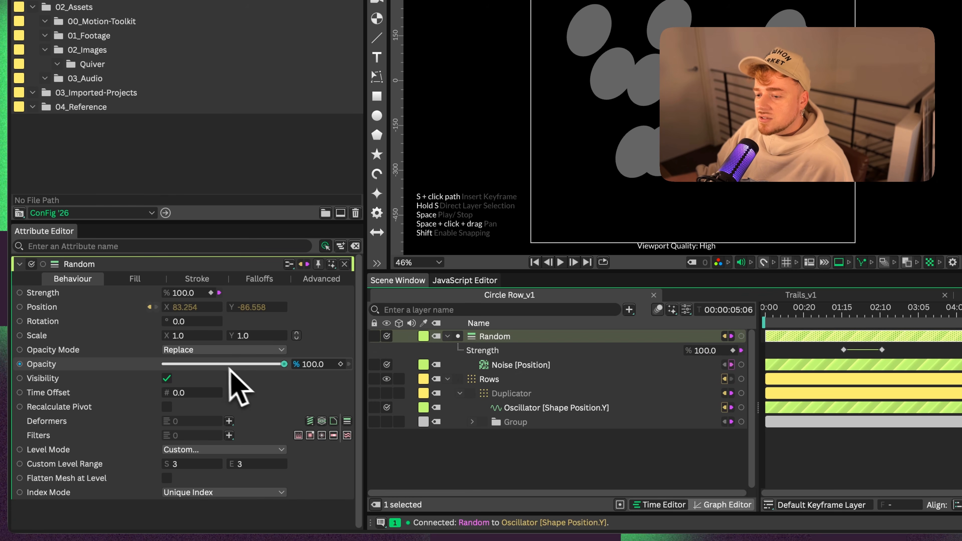
left_click_drag(283, 364, 194, 367)
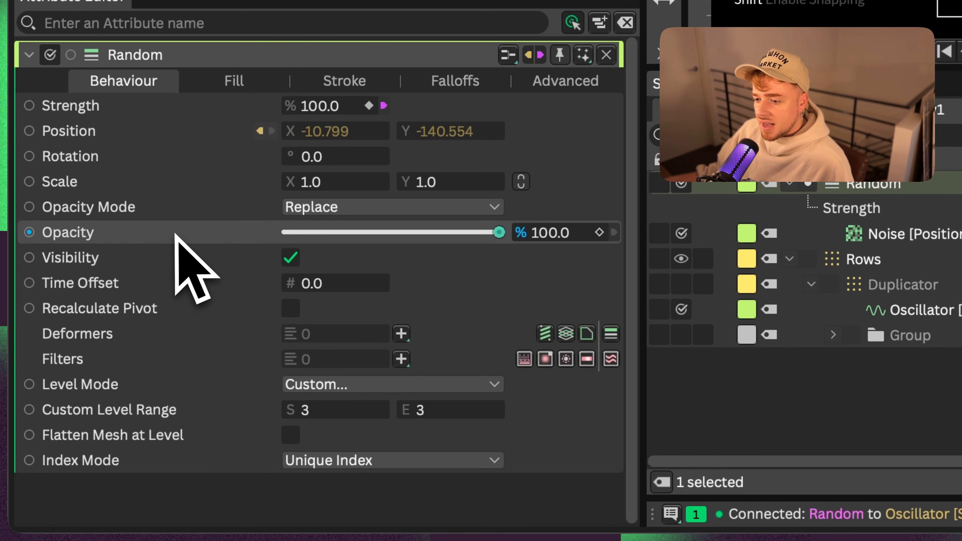
right_click(175, 234)
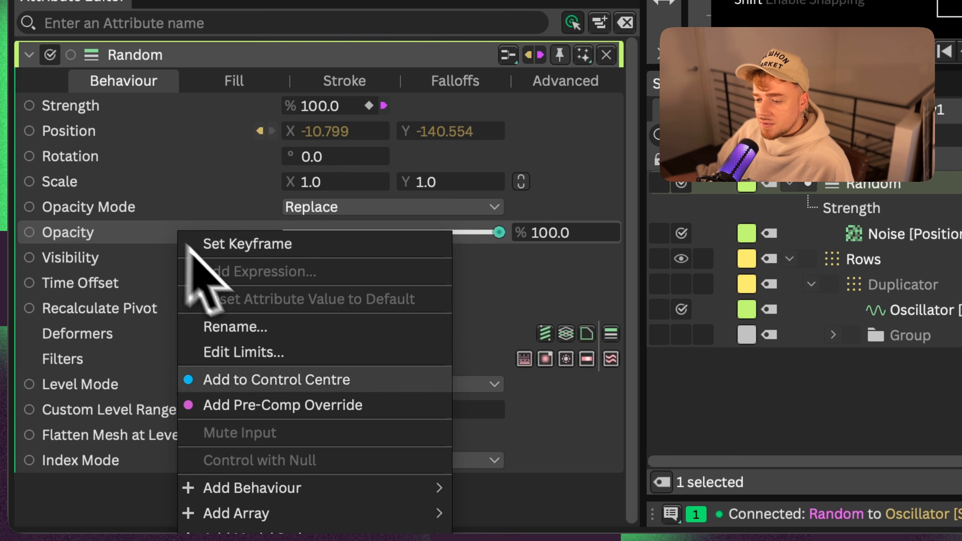
mouse_move(311, 519)
left_click(512, 515)
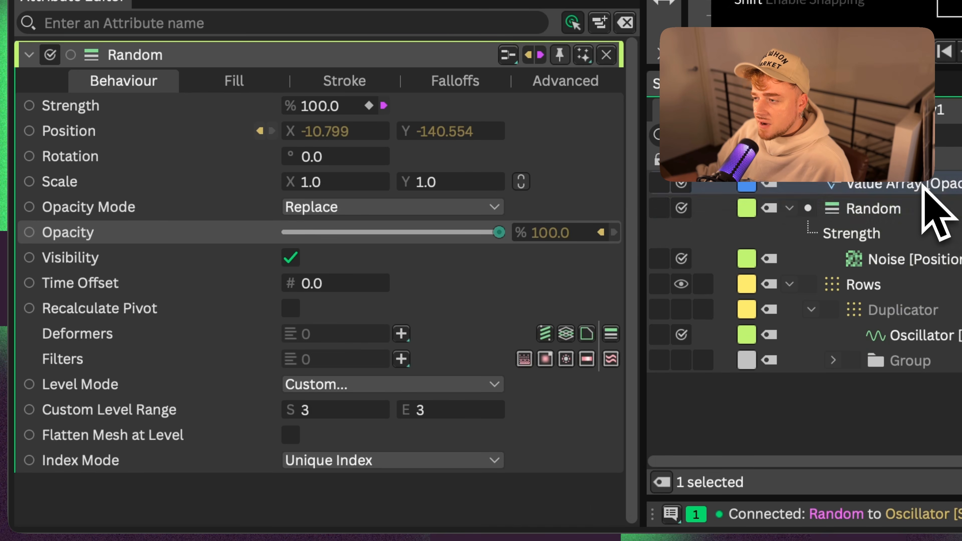
left_click_drag(923, 186, 938, 241)
left_click(938, 240)
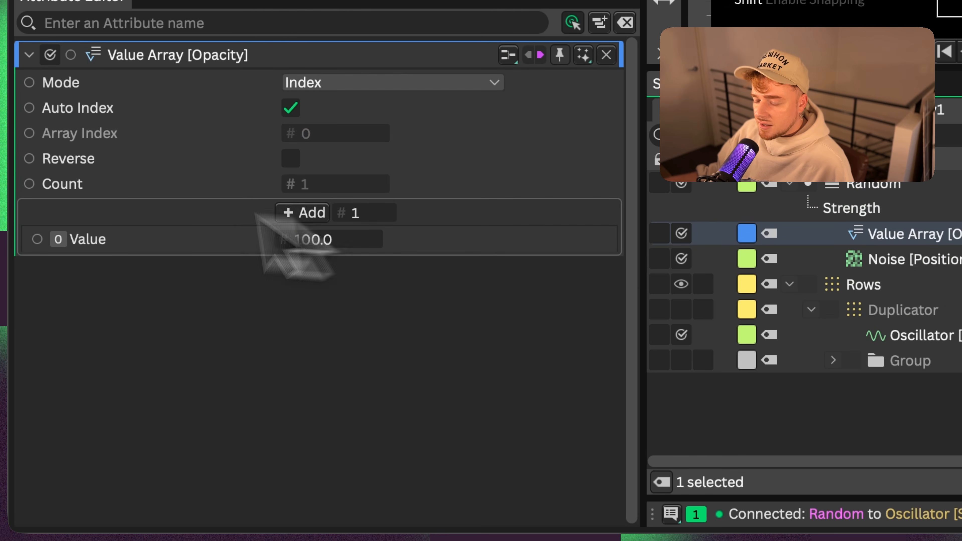
Add a second entry of 0 to the Opacity Value Array and disable Auto Index
left_click(315, 217)
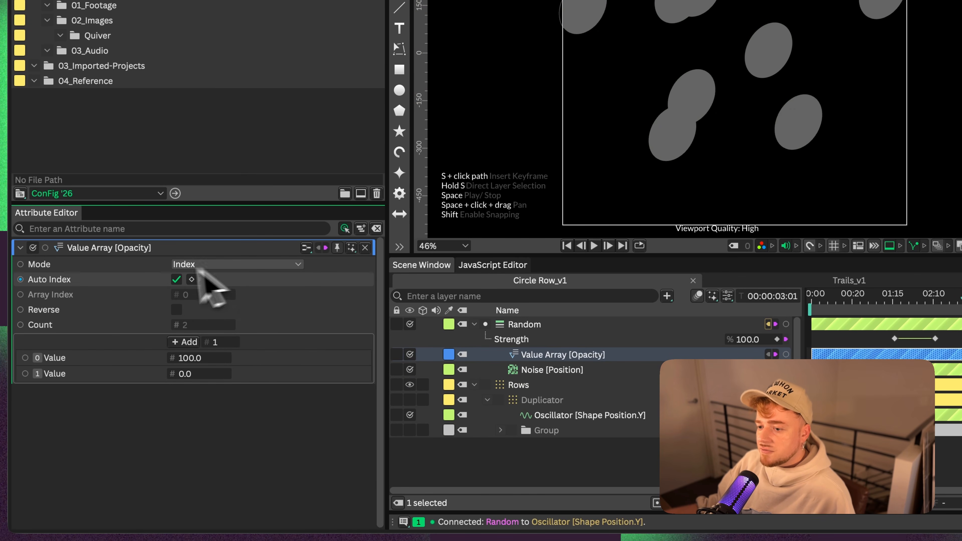
left_click(176, 280)
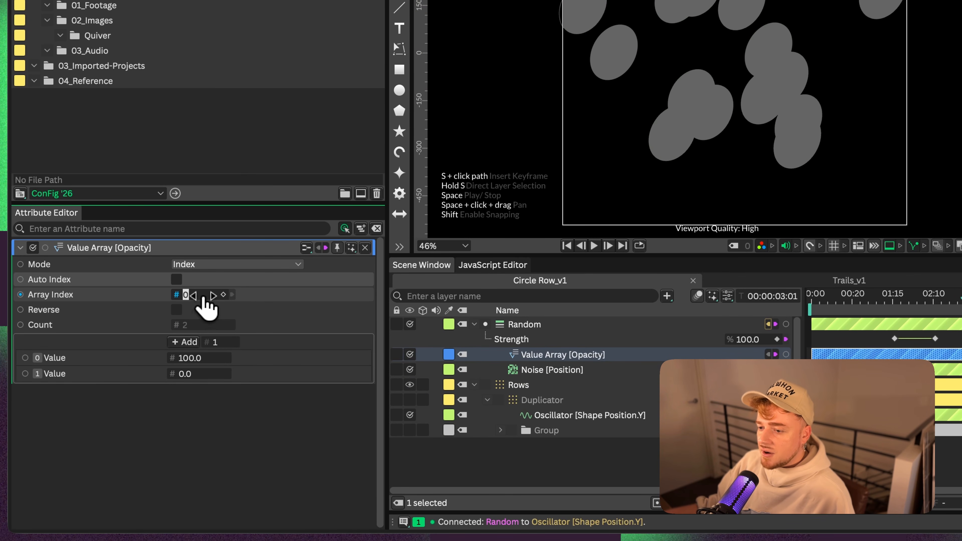
left_click_drag(203, 296, 200, 297)
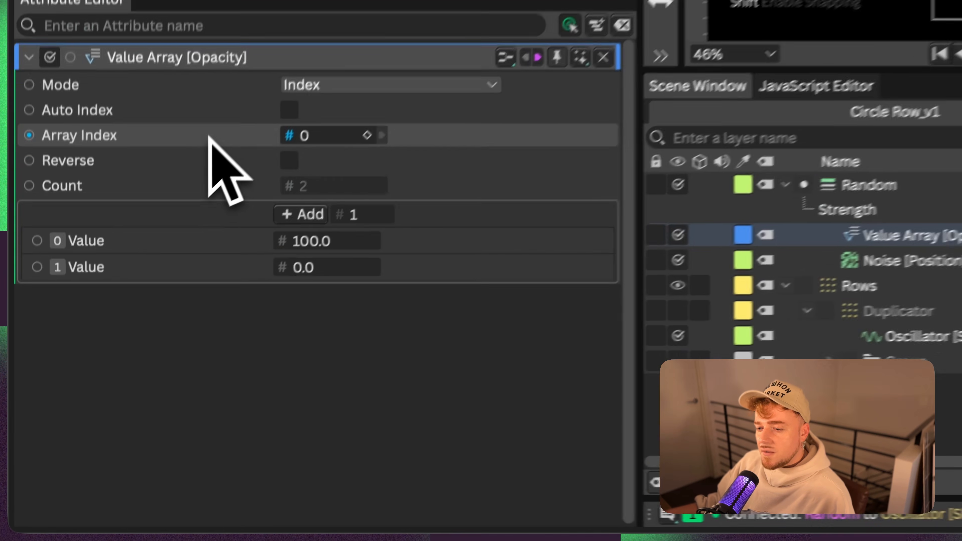
Add a Noise behaviour to the Value Array's Array Index, with minimum 0, maximum 1 and frequency 2.67
right_click(129, 295)
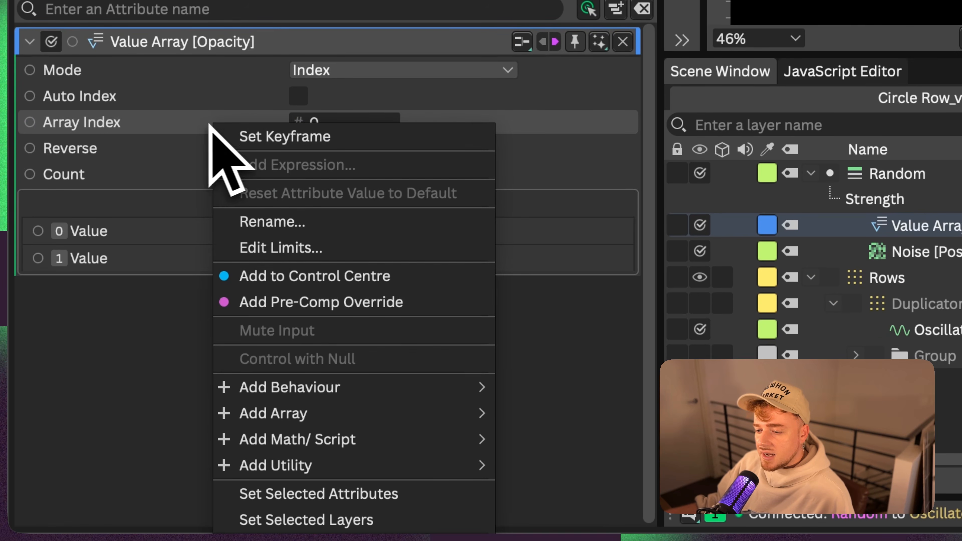
mouse_move(354, 387)
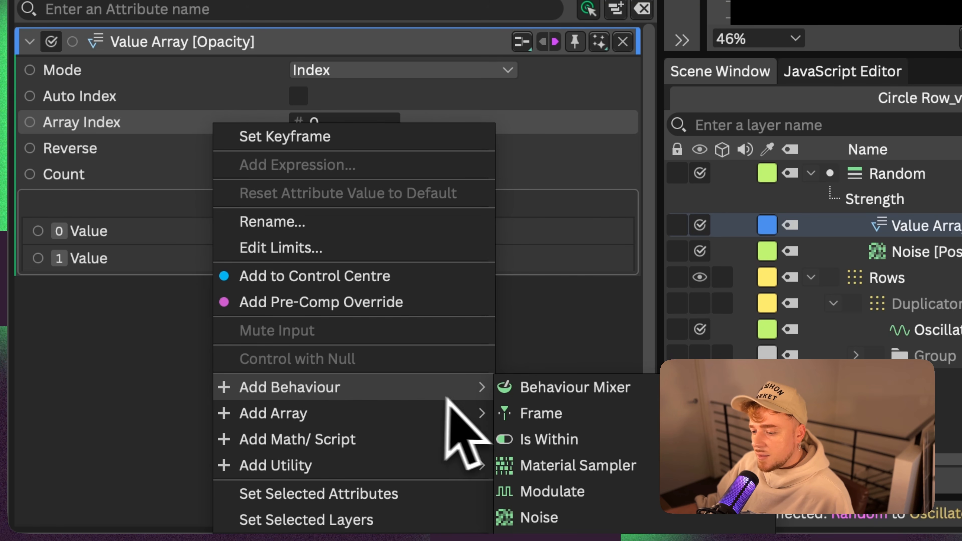
left_click(605, 518)
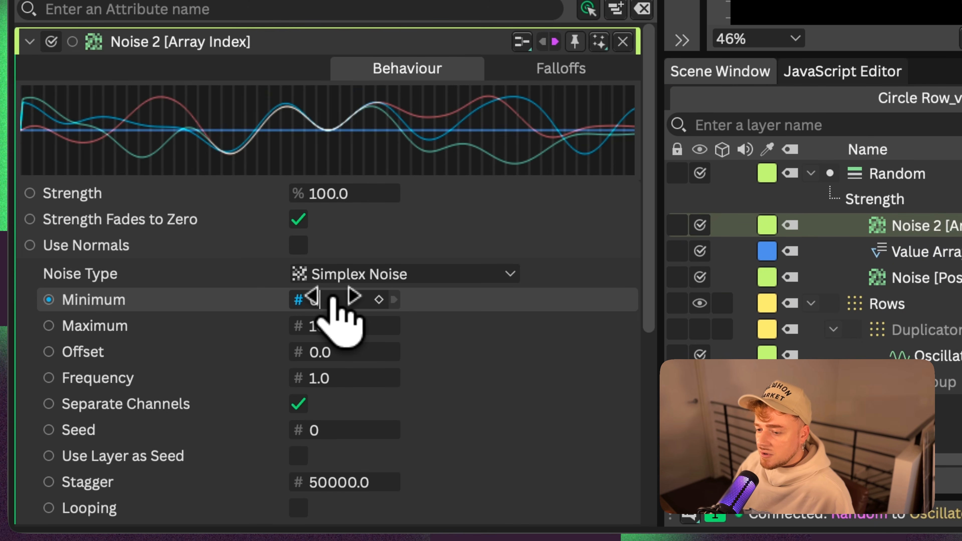
left_click(343, 325)
type("1")
key("Return")
scroll(243, 323, "down", 5)
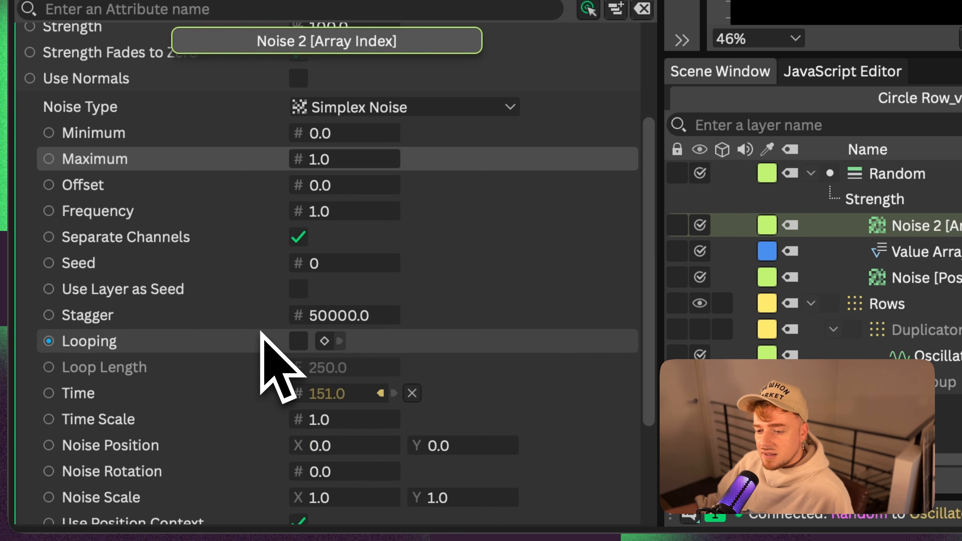
left_click_drag(352, 216, 379, 219)
scroll(401, 220, "down", 3)
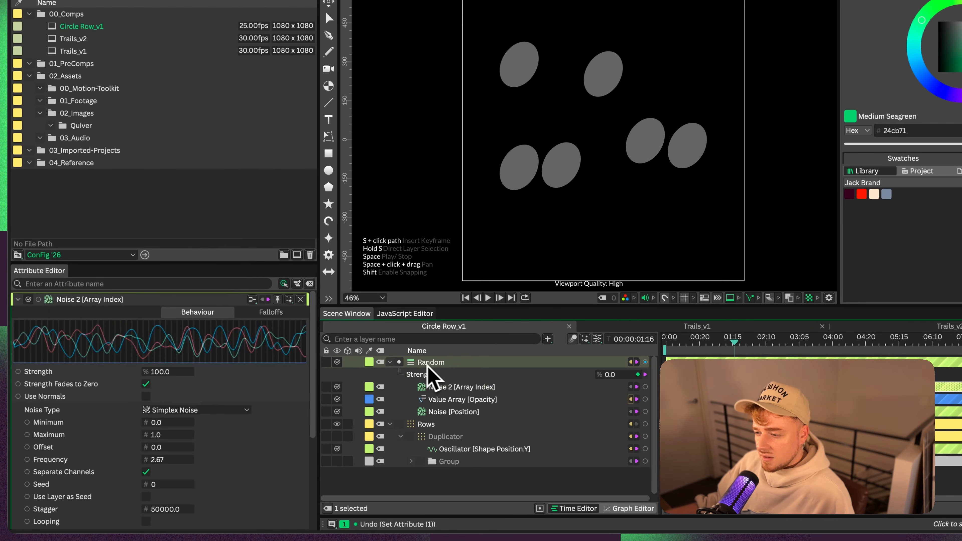
Disconnect the Value Array's output from Random's Opacity
left_click(427, 363)
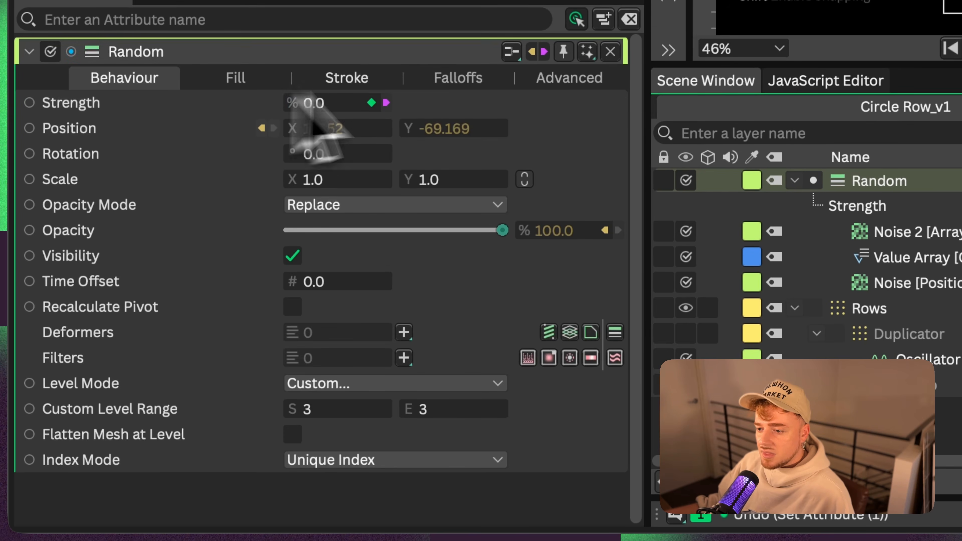
left_click(225, 313)
left_click(125, 77)
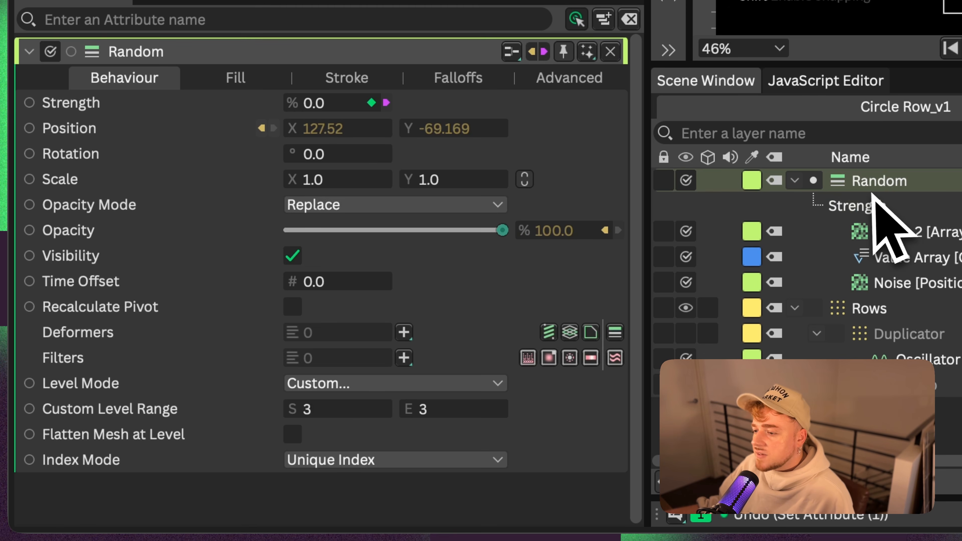
left_click(898, 258)
left_click(405, 258)
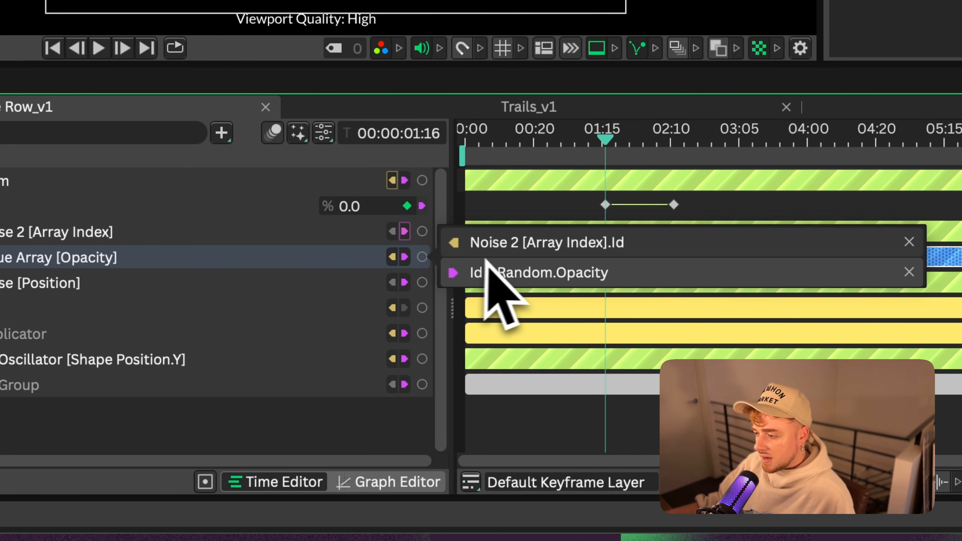
left_click(909, 272)
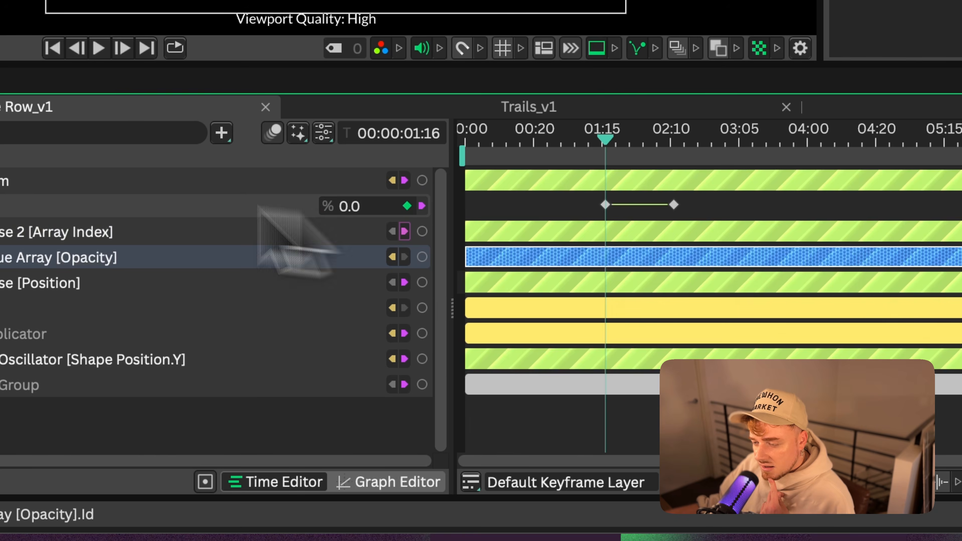
Add a Value behaviour to Random's Opacity and nest it under Random
left_click(39, 181)
right_click(136, 291)
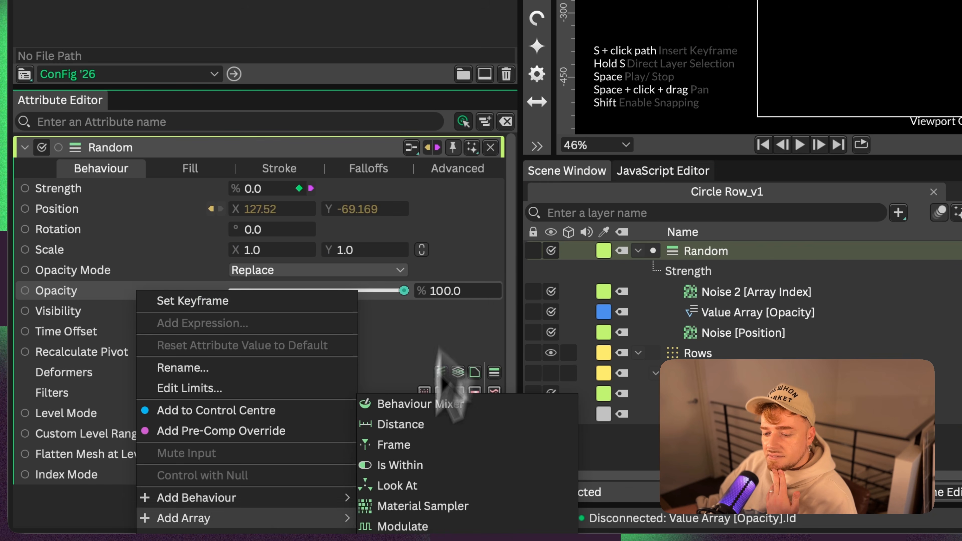
mouse_move(269, 498)
left_click(402, 538)
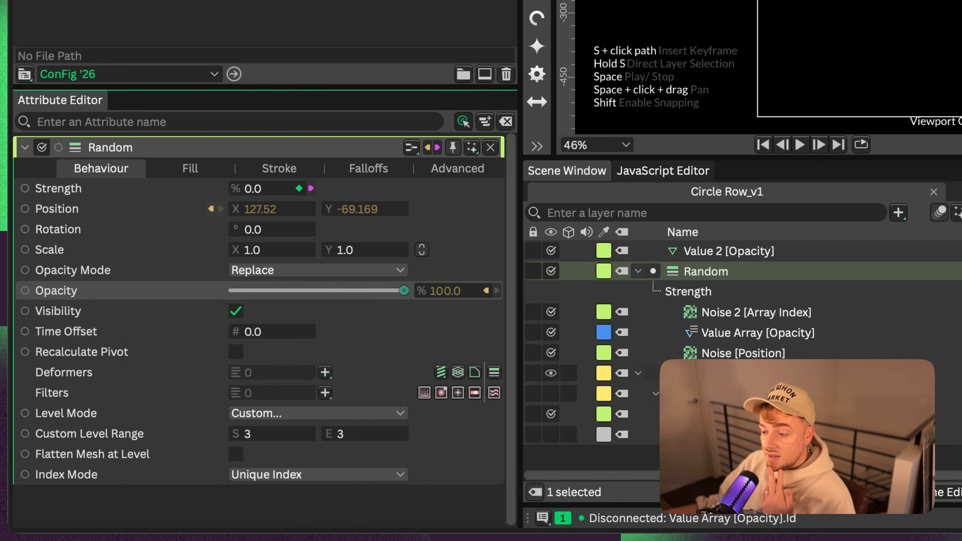
left_click_drag(725, 250, 725, 268)
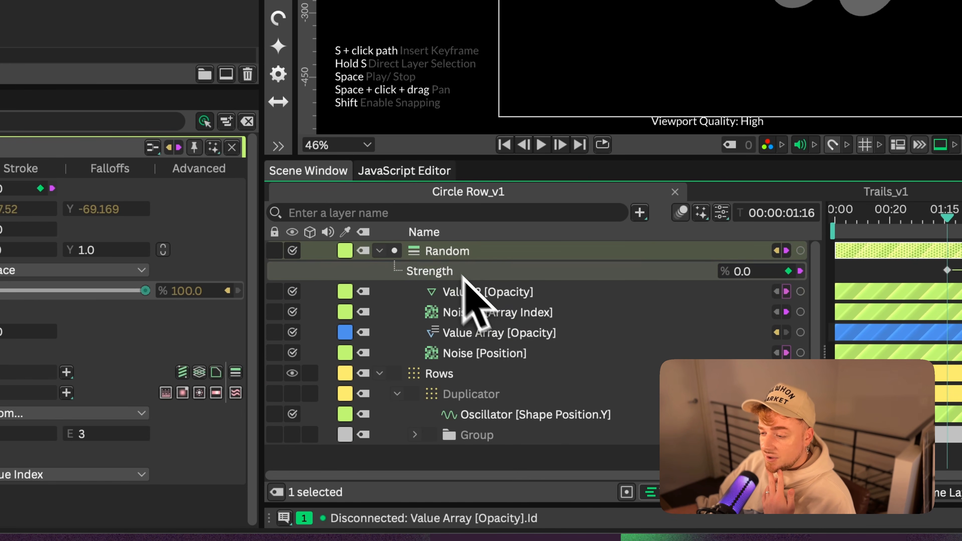
Nest the Opacity Value Array under Value 2 and connect its output to Value 2's Value
left_click(460, 292)
left_click_drag(468, 330, 471, 293)
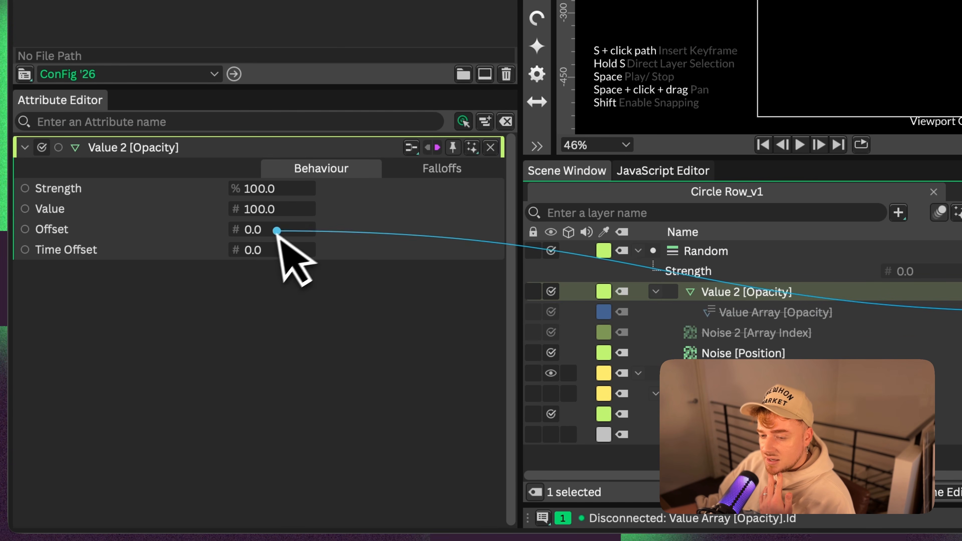
left_click_drag(278, 233, 267, 209)
Try out a lower Strength and a higher Offset on Value 2
left_click_drag(178, 188, 170, 188)
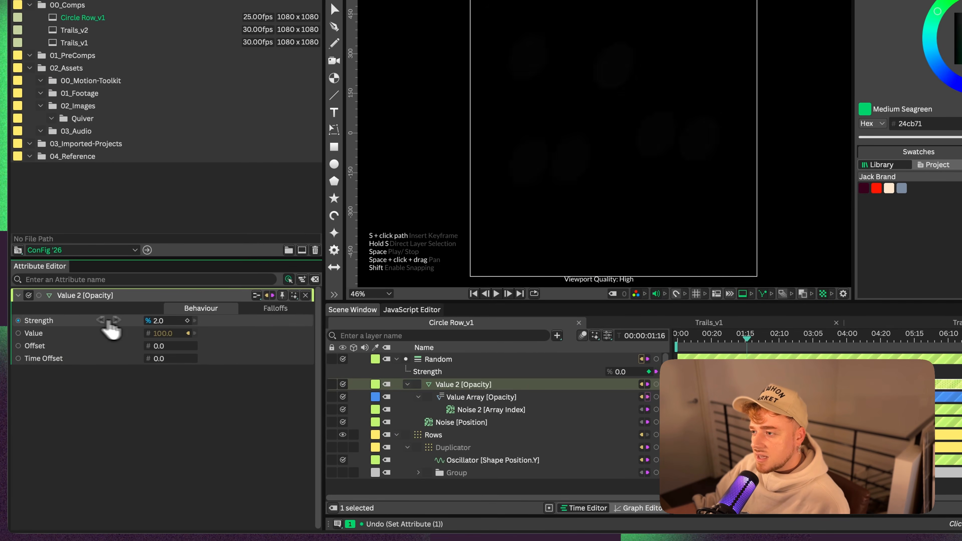
mouse_move(108, 323)
left_mouse_down()
mouse_move(87, 321)
mouse_move(92, 327)
left_mouse_up()
key("ctrl+z")
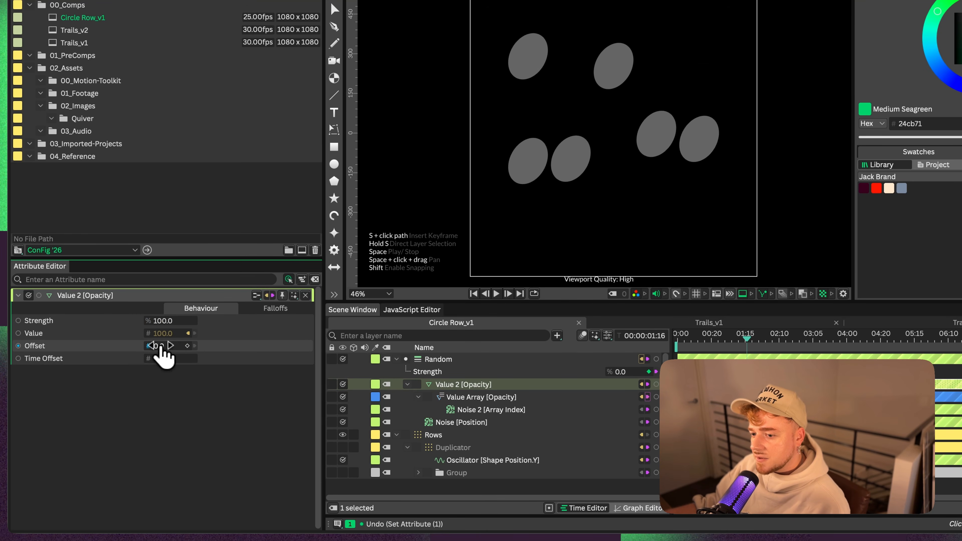
left_click_drag(161, 346, 221, 351)
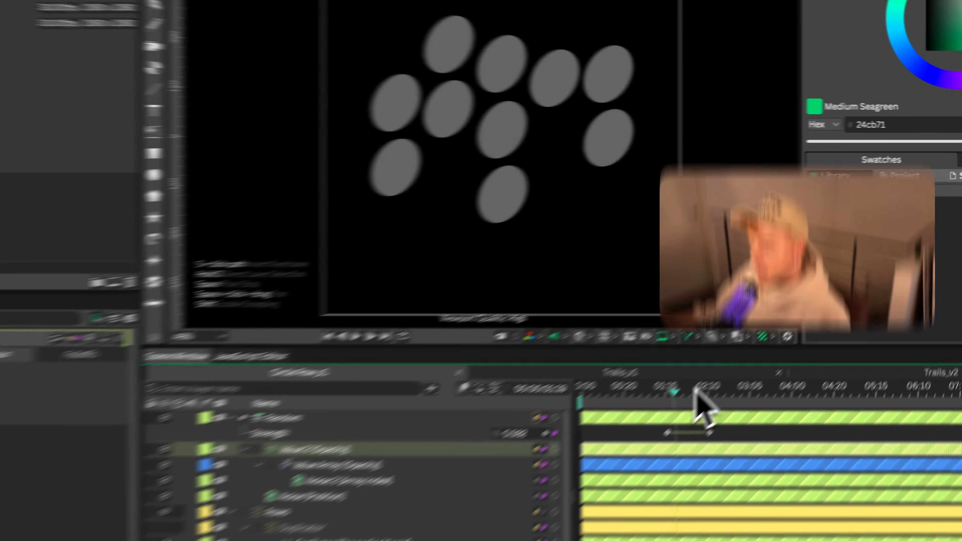
Keyframe Value 2's Offset from 100 at 00:00:01:16 to 0 at 00:00:02:11 and review the transition
left_click_drag(770, 338, 760, 339)
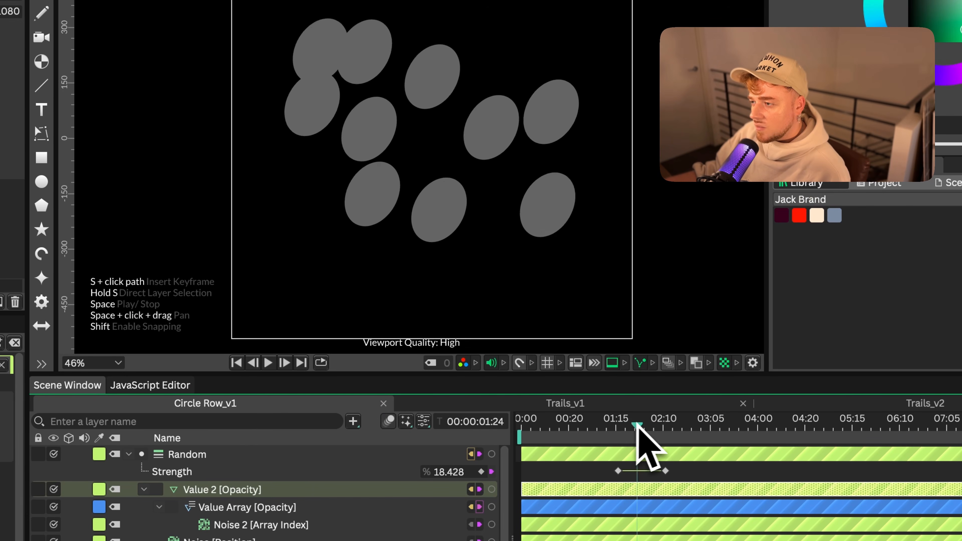
left_click_drag(636, 425, 665, 426)
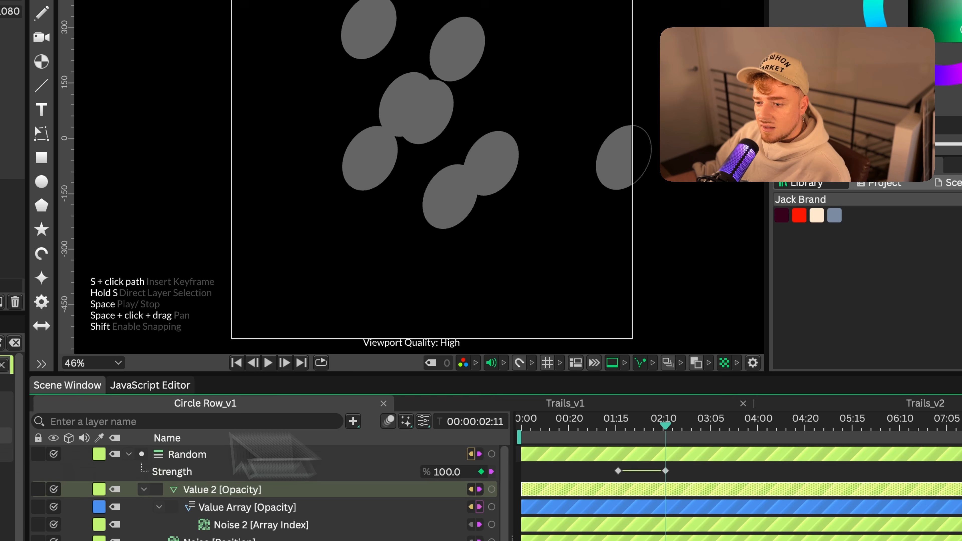
left_click(0, 453)
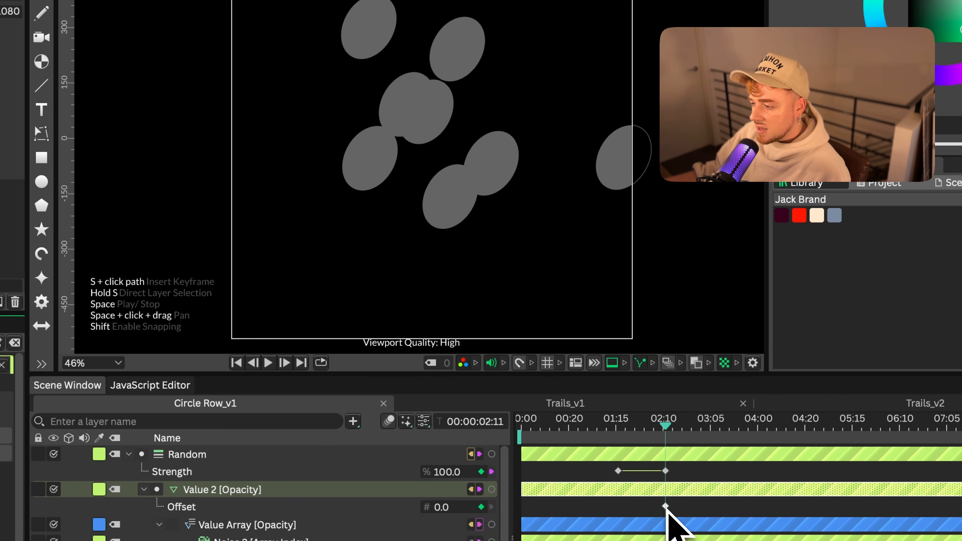
right_click(647, 507)
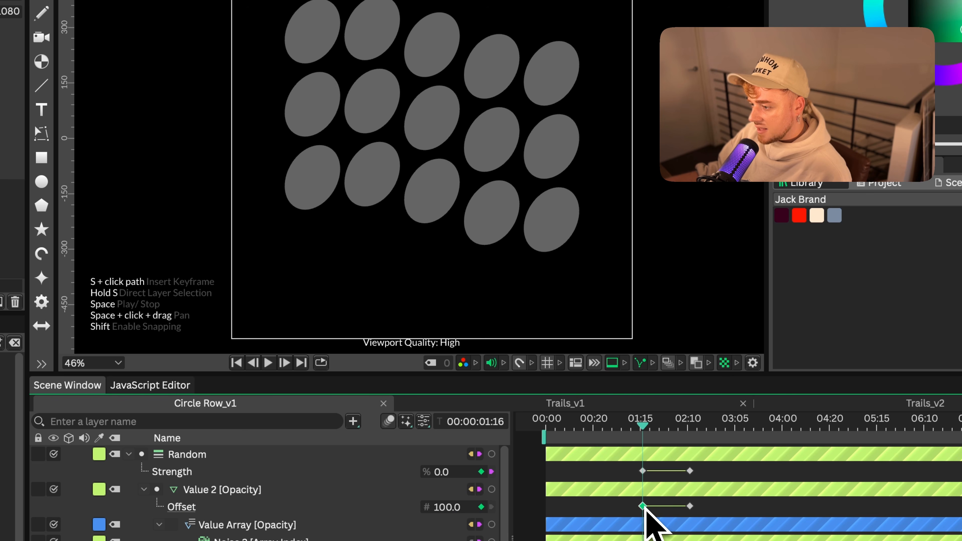
left_click(619, 421)
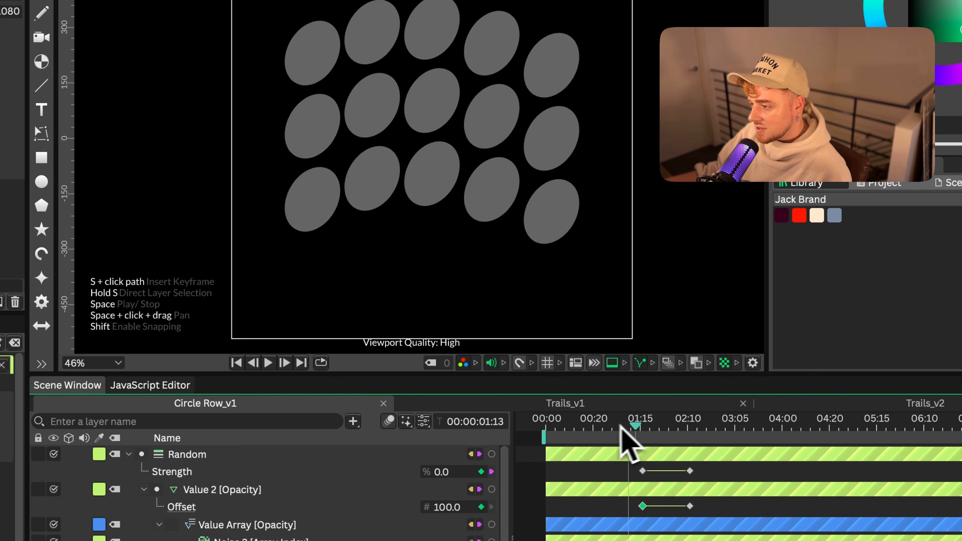
left_click_drag(635, 423, 837, 456)
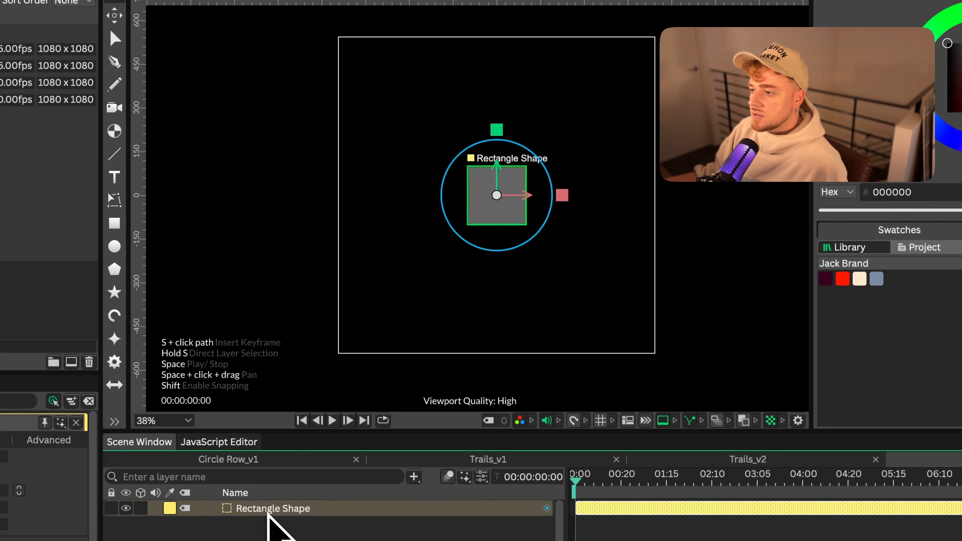
Build a Circle-distribution Duplicator from the grouped Rectangle Shape and add a Frame behaviour to its Start Angle
key("ctrl+g")
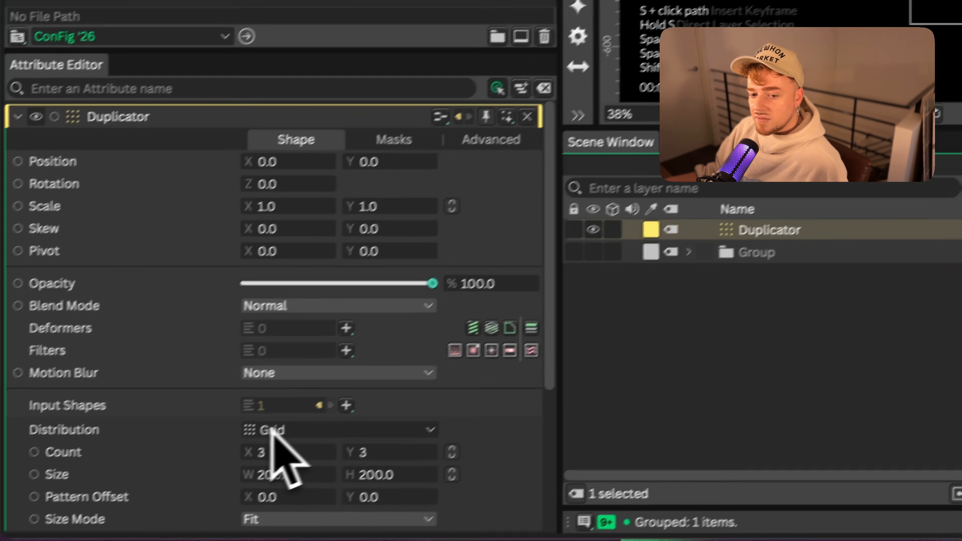
left_click(287, 422)
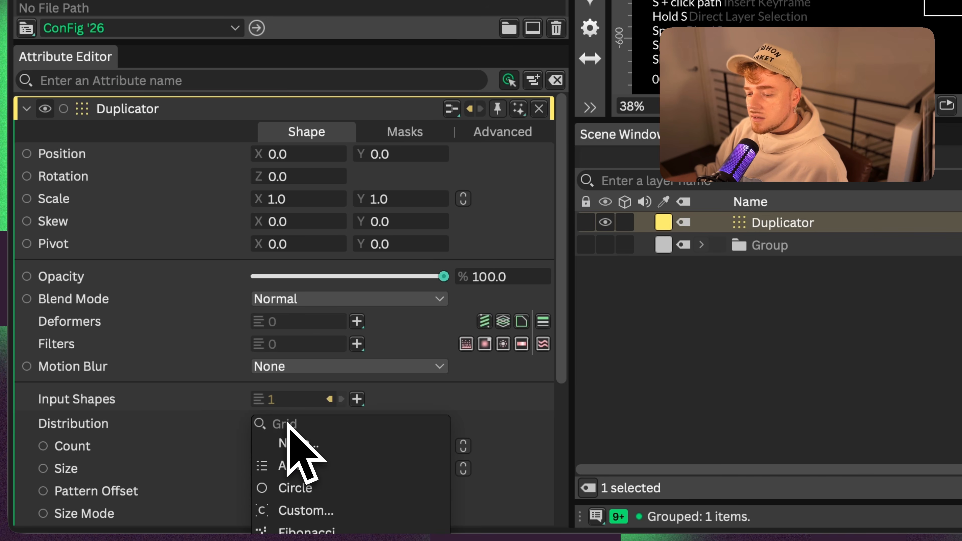
left_click(324, 489)
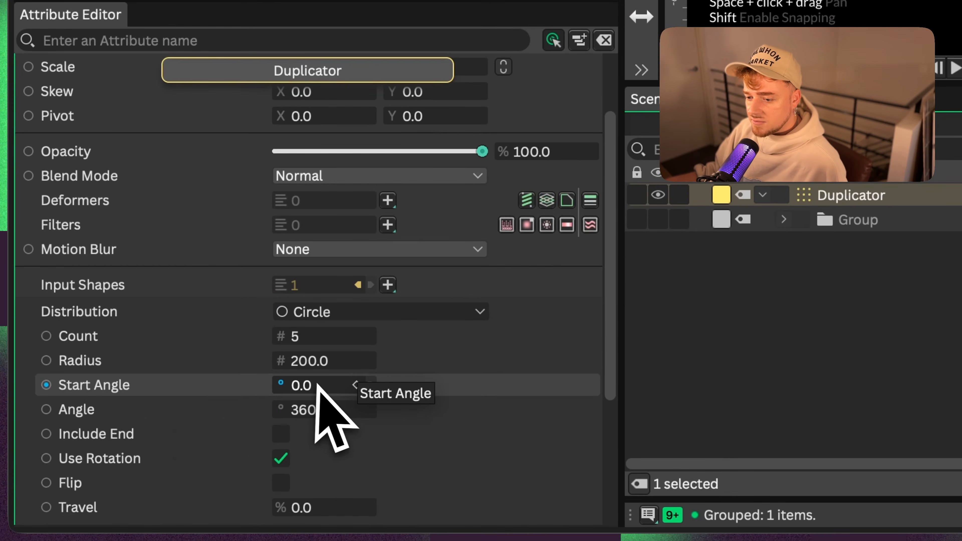
right_click(317, 384)
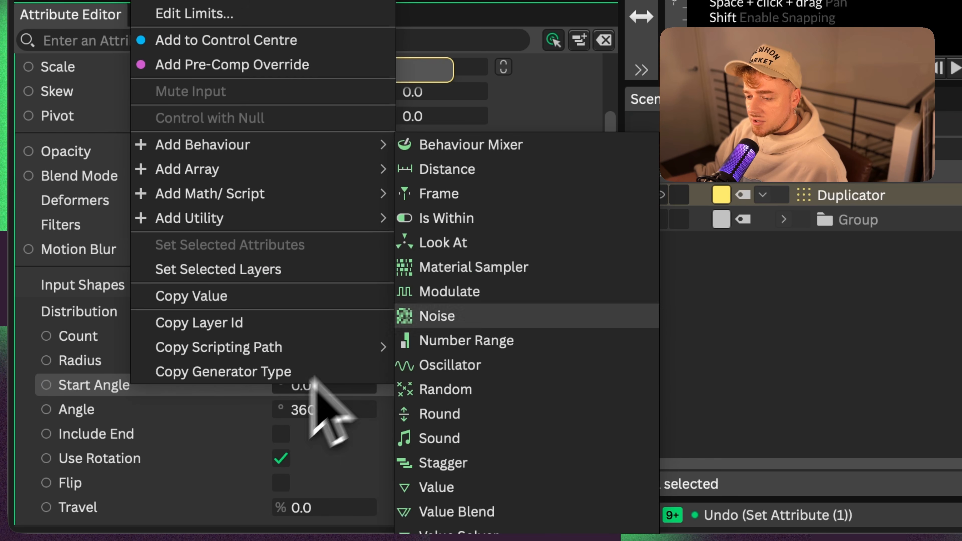
left_click(539, 199)
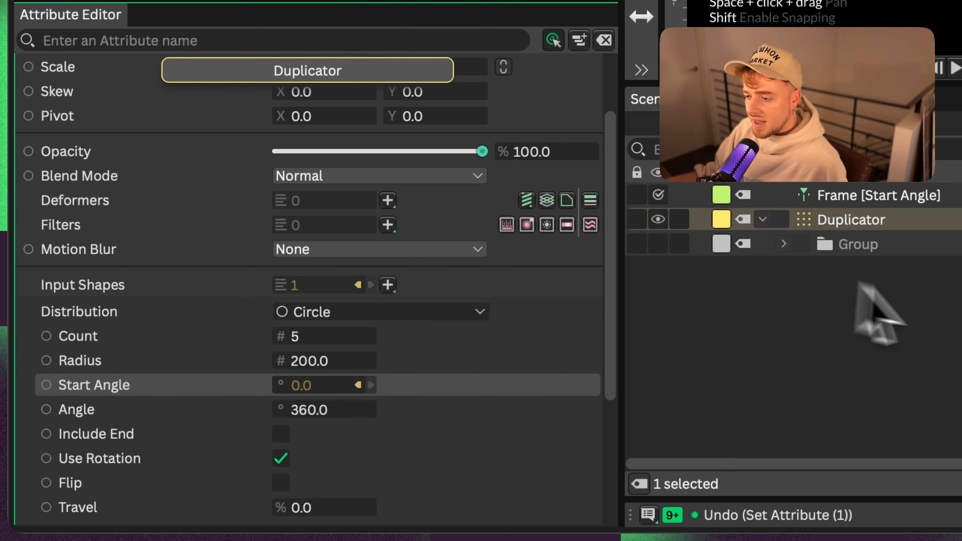
Add a Value behaviour to the Rectangle Shape's Z Rotation inside the Duplicator's group
left_click(785, 244)
left_click(826, 271)
right_click(220, 135)
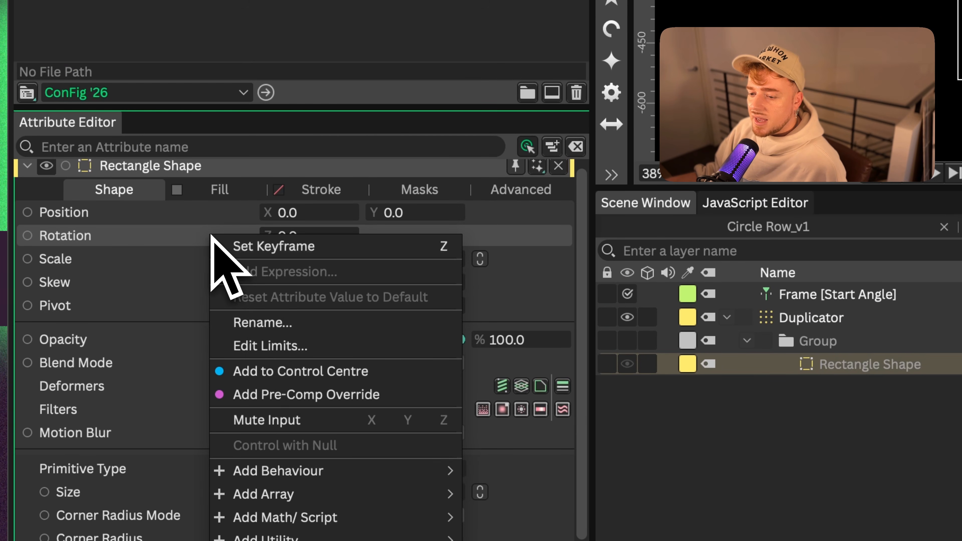
mouse_move(312, 470)
left_click(526, 538)
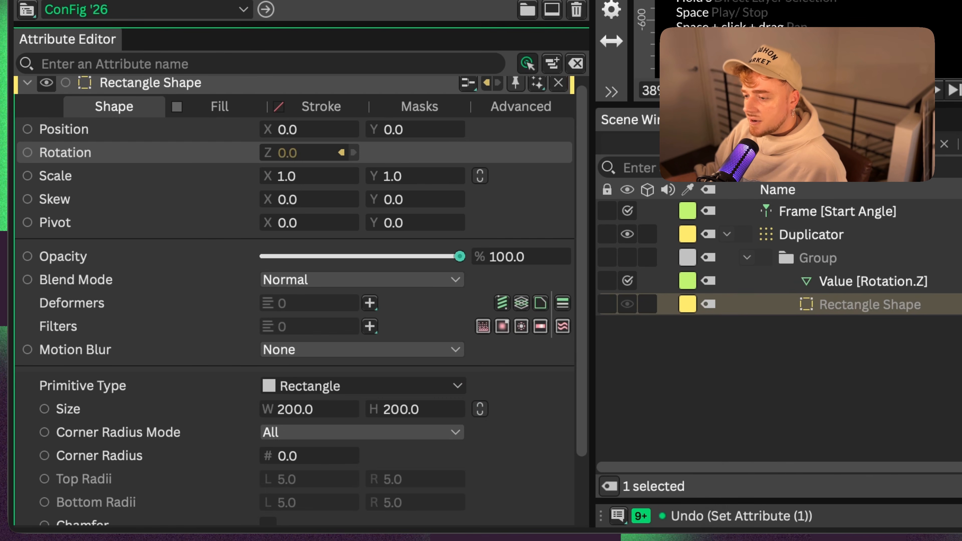
Keyframe the rotation behaviour's Value from 0 to 45 and add a Stagger with Maximum -10 to its Time Offset
key("shift+super+Right")
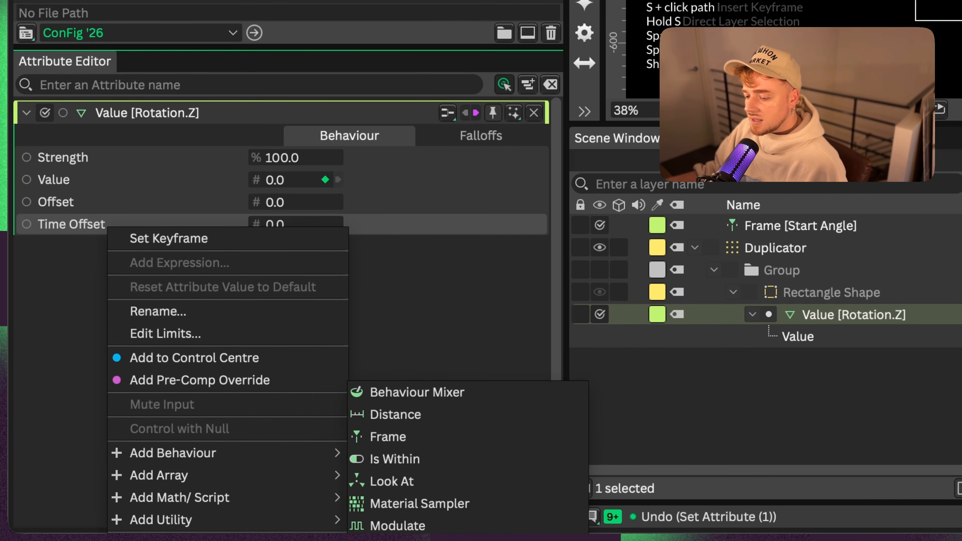
key("Escape")
left_click_drag(833, 323, 844, 360)
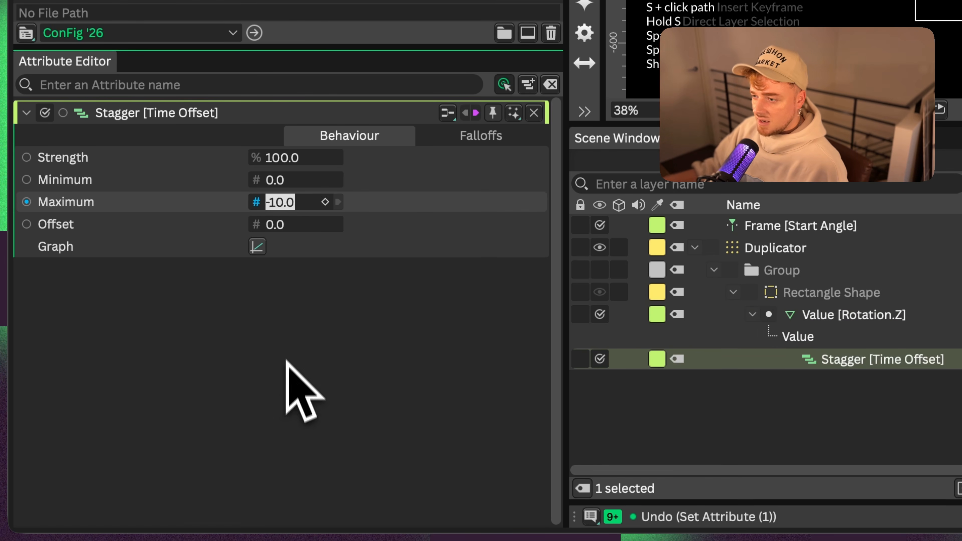
Drive the Rectangle Shape's Size with a Value2 Array of 200×150, 234×234, 139×208 and 292×228, and preview the animation
left_click(776, 248)
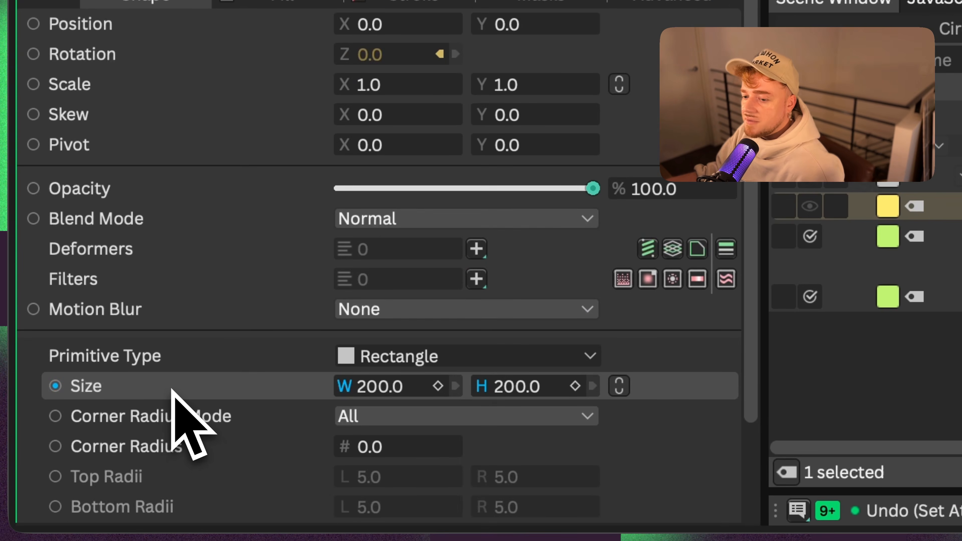
right_click(172, 388)
mouse_move(473, 186)
left_click(580, 216)
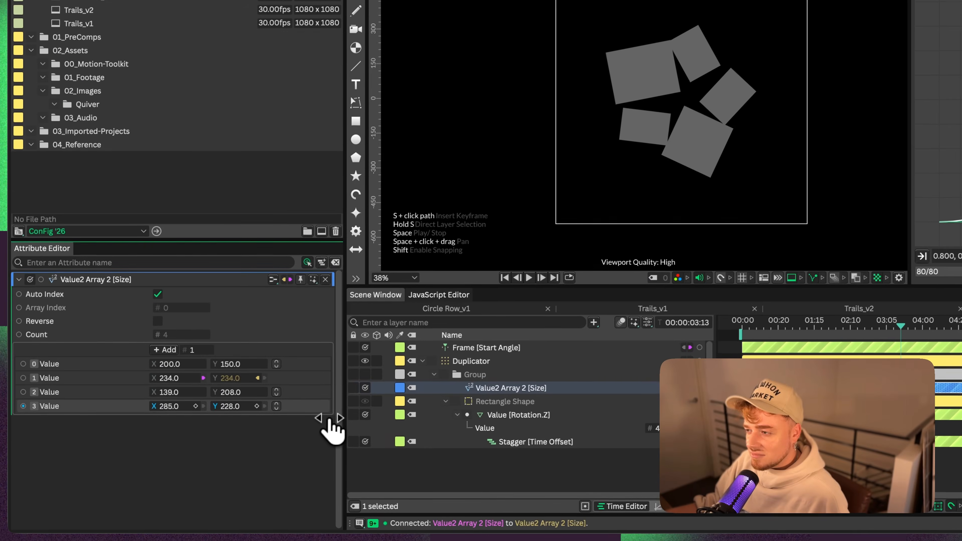
key("space")
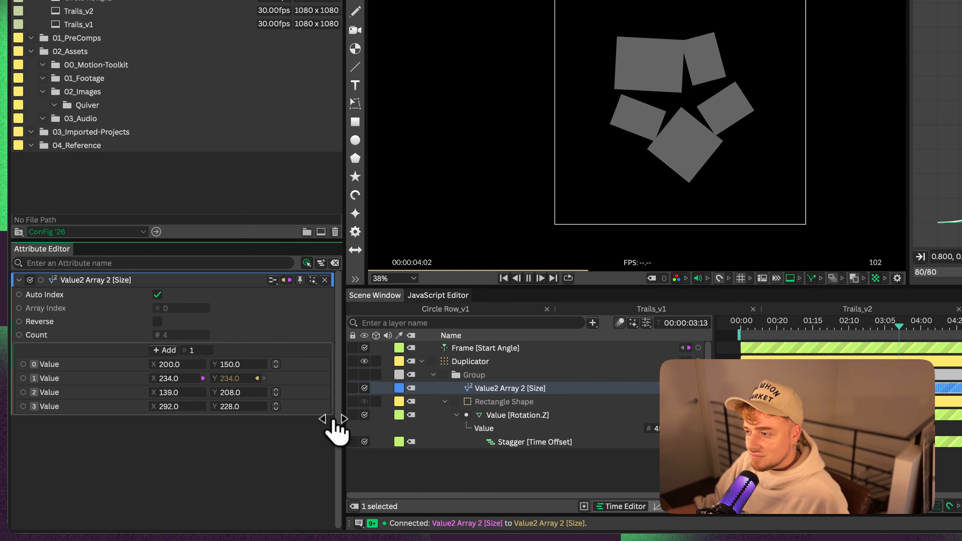
key("space")
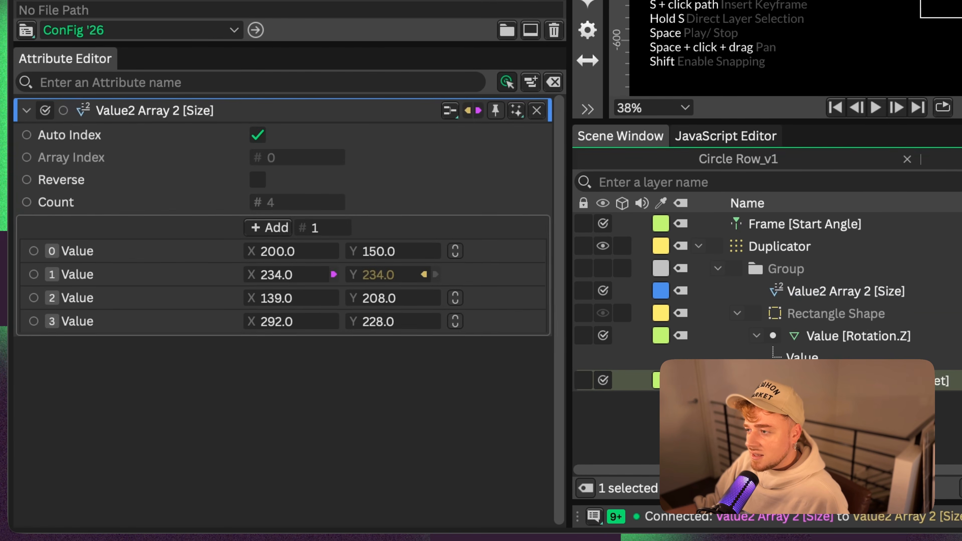
Apply the bell-shaped curve preset to the Time Offset Stagger's graph
left_click(534, 442)
left_click(259, 245)
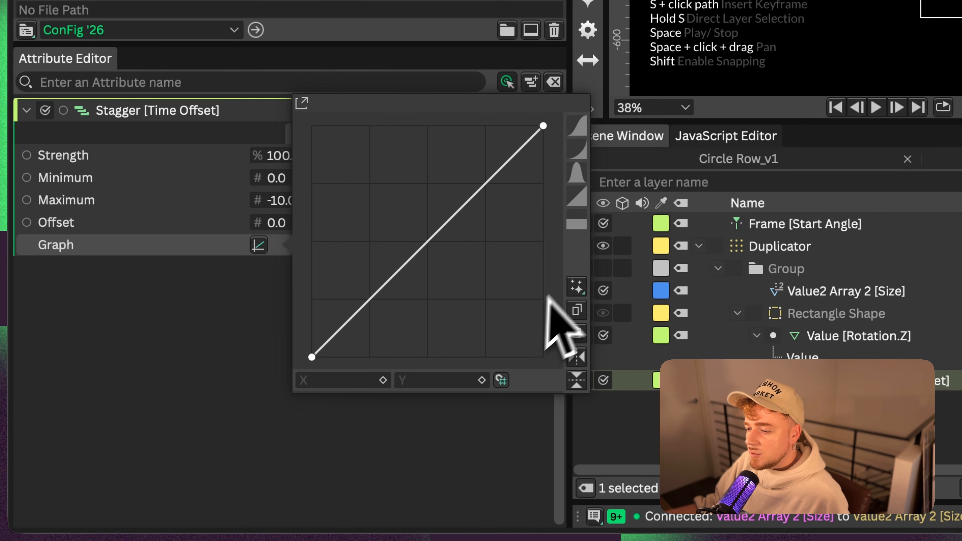
left_click(577, 172)
Keyframe the Start Angle Frame behaviour's Offset from 0 to a higher value at 00:00:01:17 and play the result
left_click(805, 223)
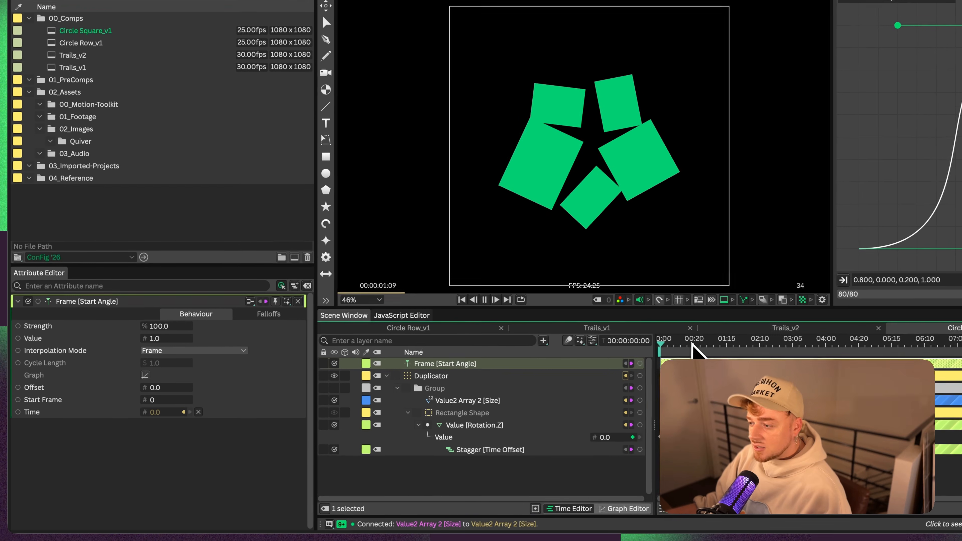
left_click(182, 388)
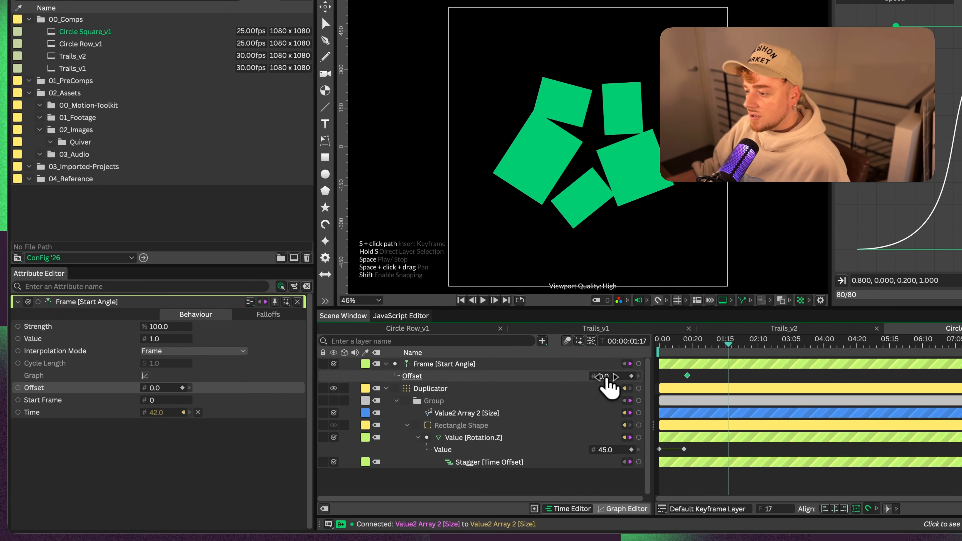
left_click_drag(606, 378, 623, 378)
left_click(681, 343)
key("space")
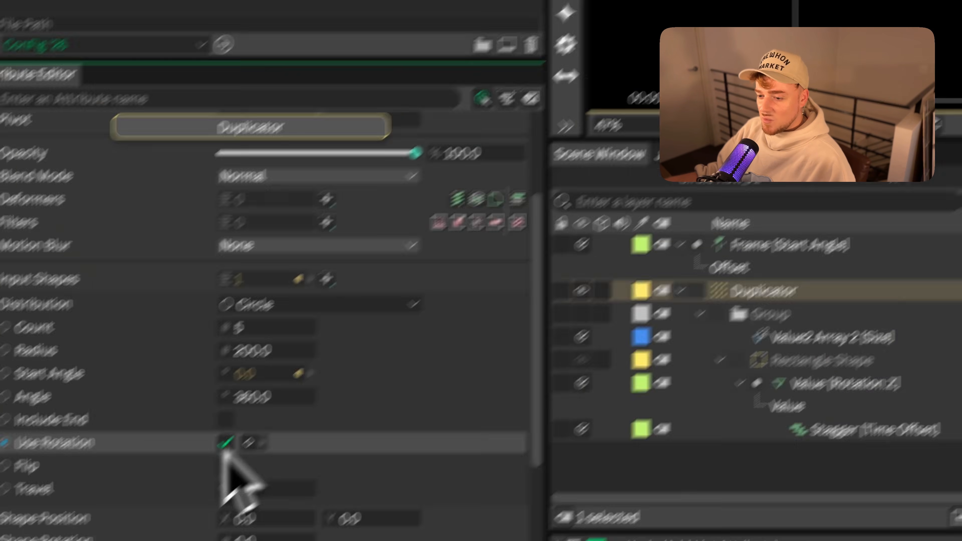
Turn off the Duplicator's Use Rotation and add a Value Array to its Shape Rotation
left_click(226, 444)
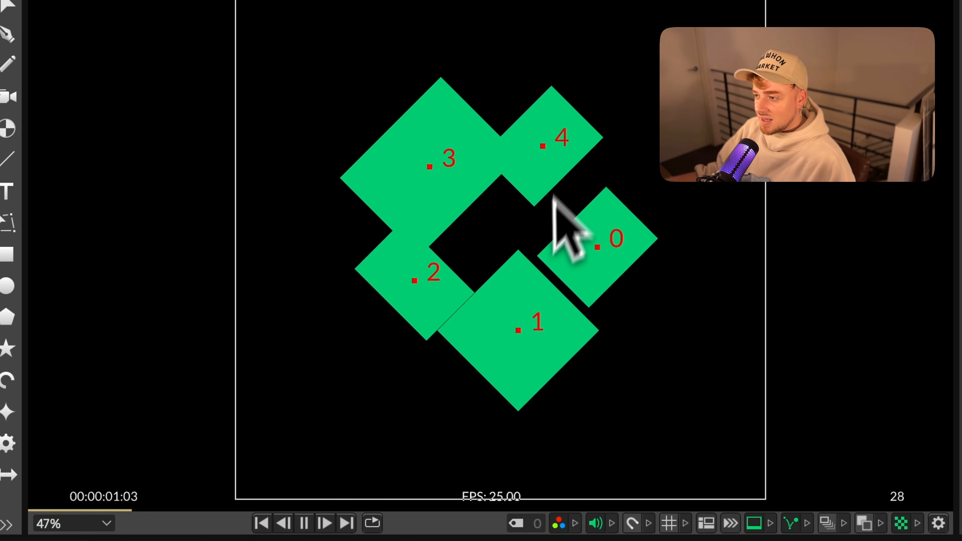
key("space")
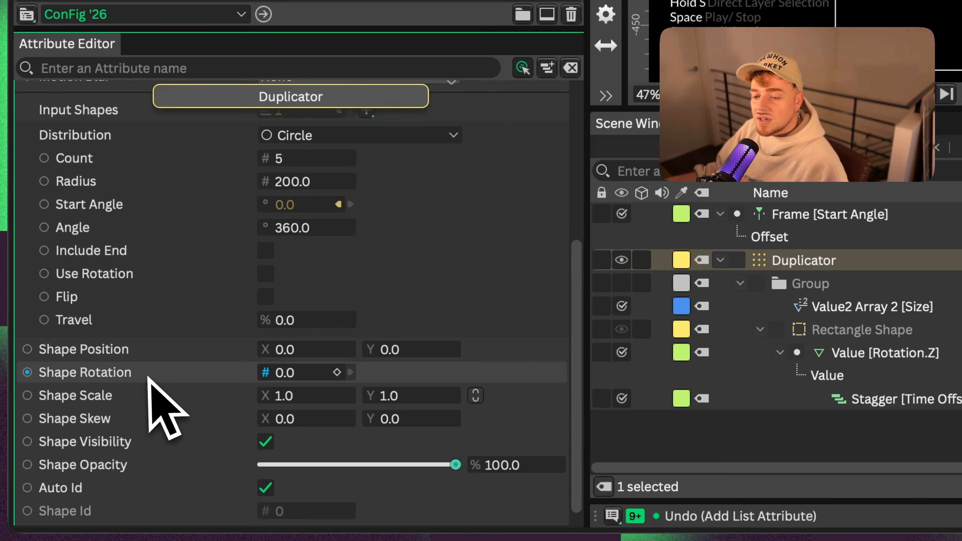
left_click(135, 358)
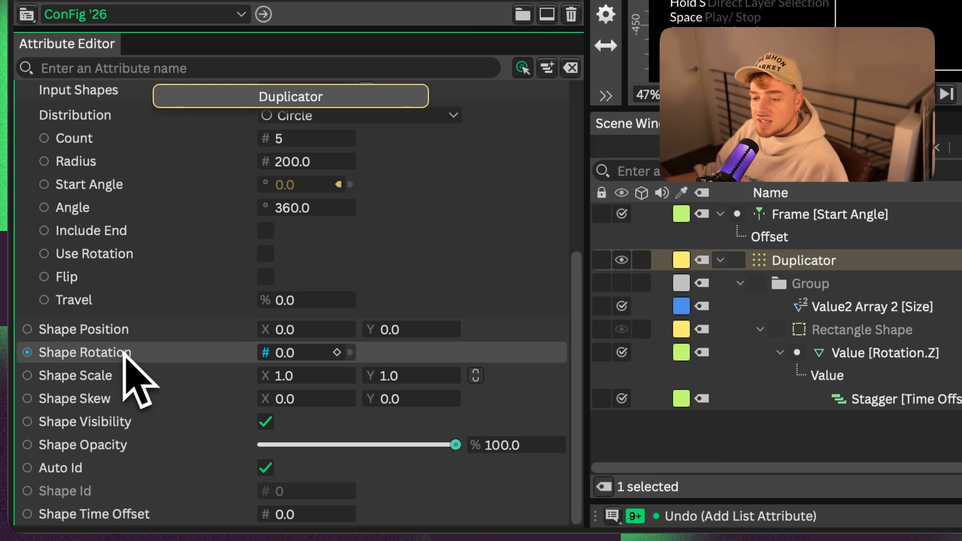
right_click(114, 354)
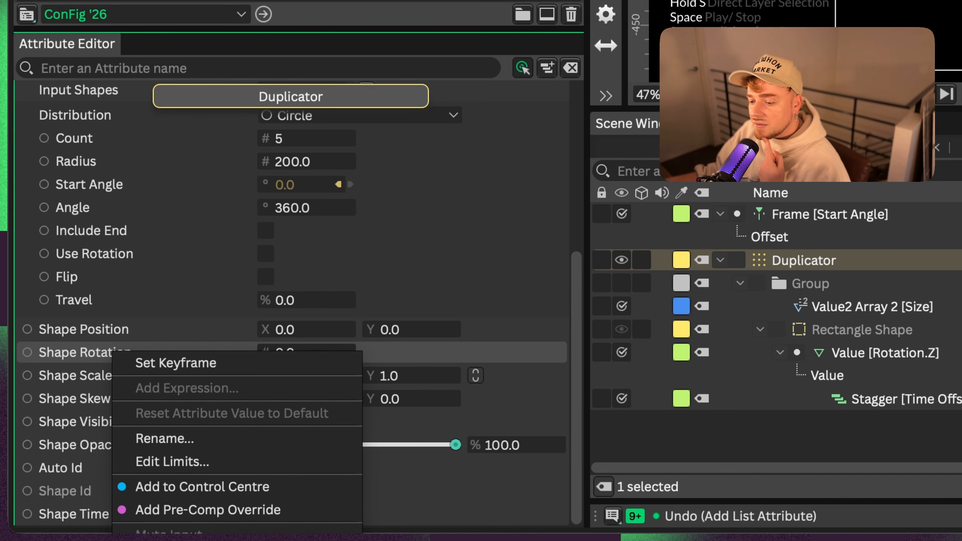
left_click(644, 538)
left_click_drag(835, 287, 850, 286)
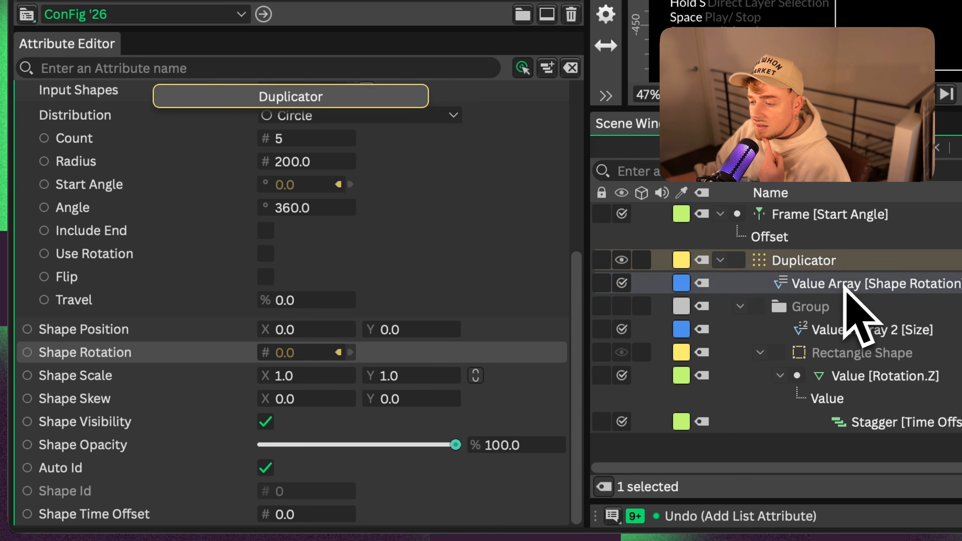
Add four more entries to the Shape Rotation Value Array
left_click(850, 285)
left_click(278, 242)
left_click(279, 241)
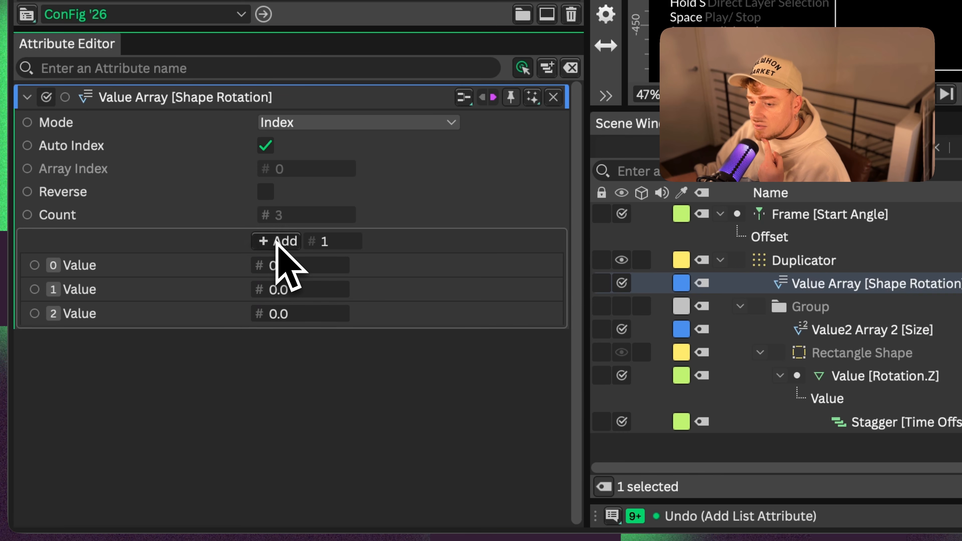
left_click(278, 241)
left_click(278, 241)
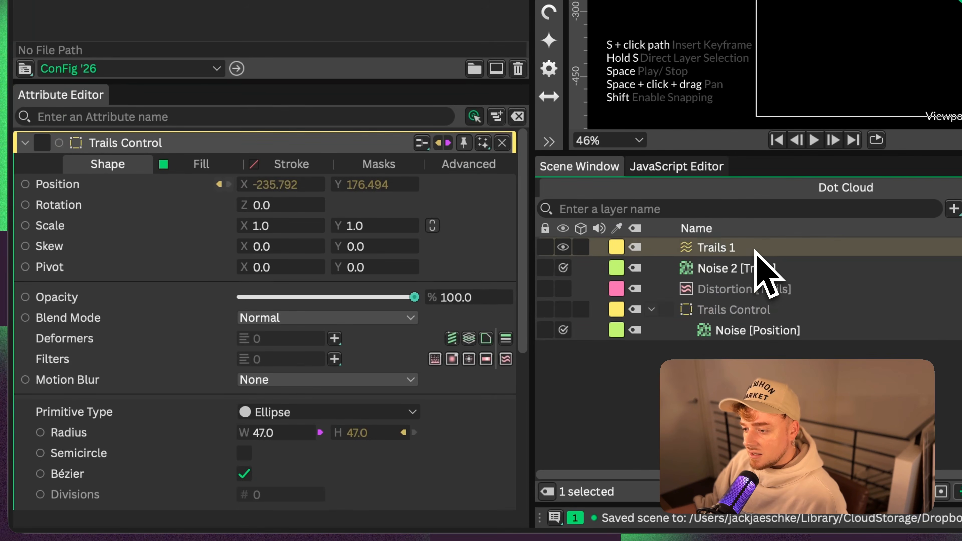
Group the trail layers as Trail Group and the ellipse as Pattern Group in the Dot Cloud composition
left_click(754, 251)
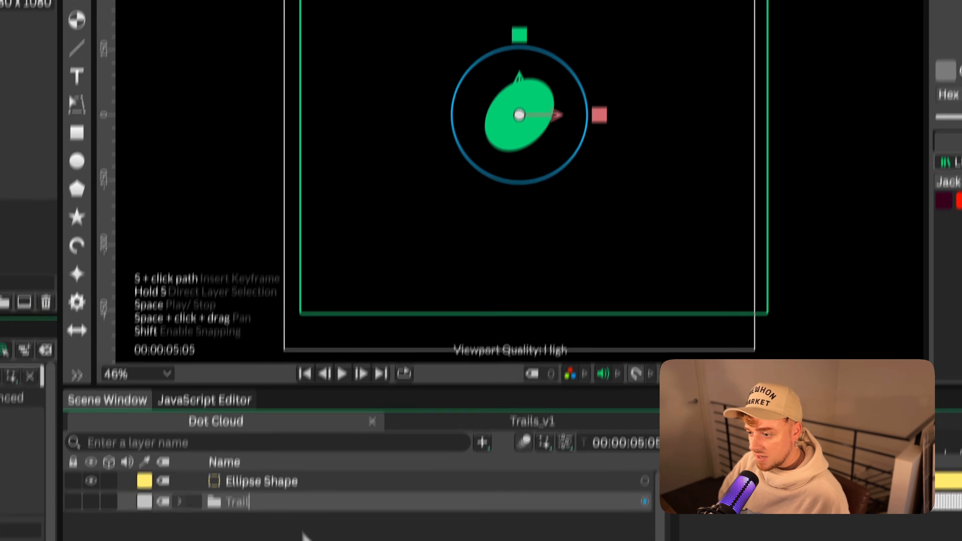
type("up")
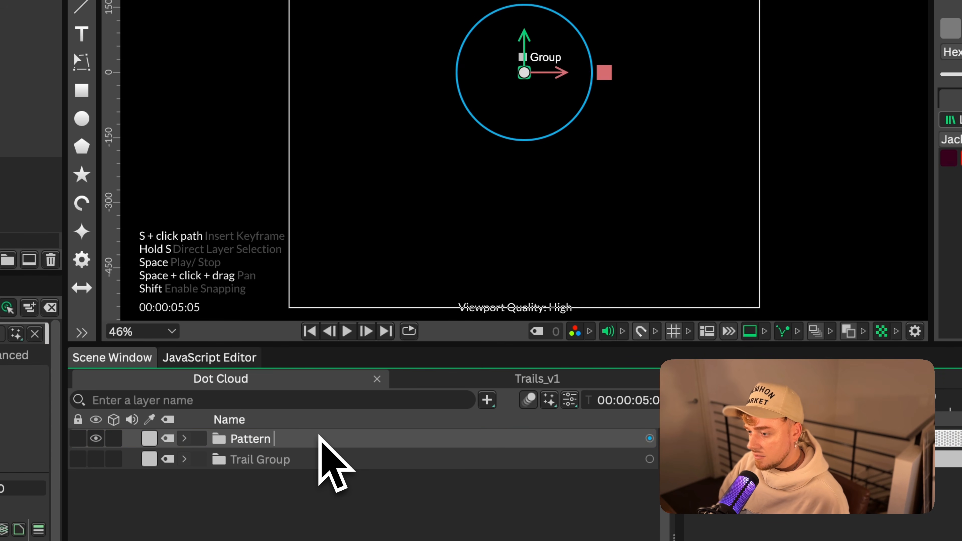
key("Return")
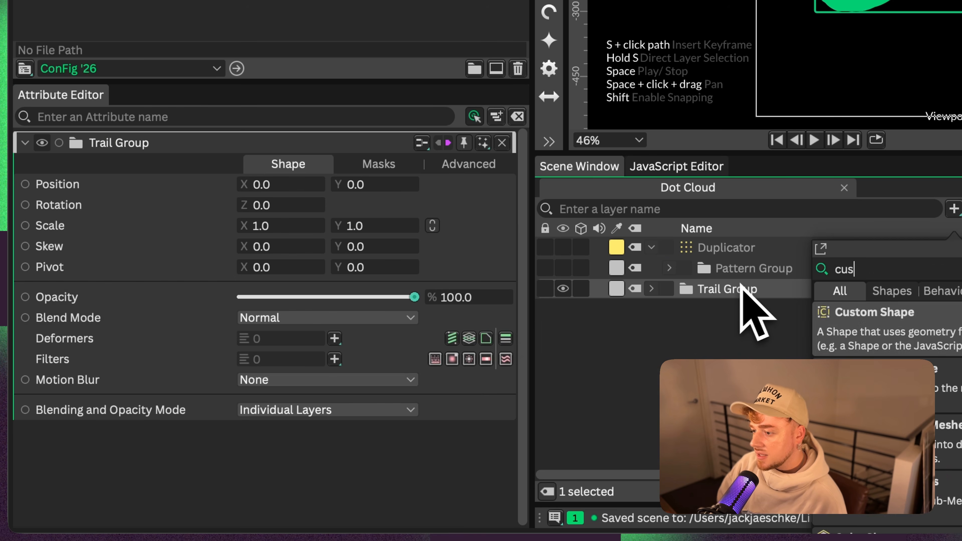
Try filling the trails with dots by connecting a Custom Shape to the Duplicator's Voxelize Input Shape, and play the animation
type("tom")
key("Return")
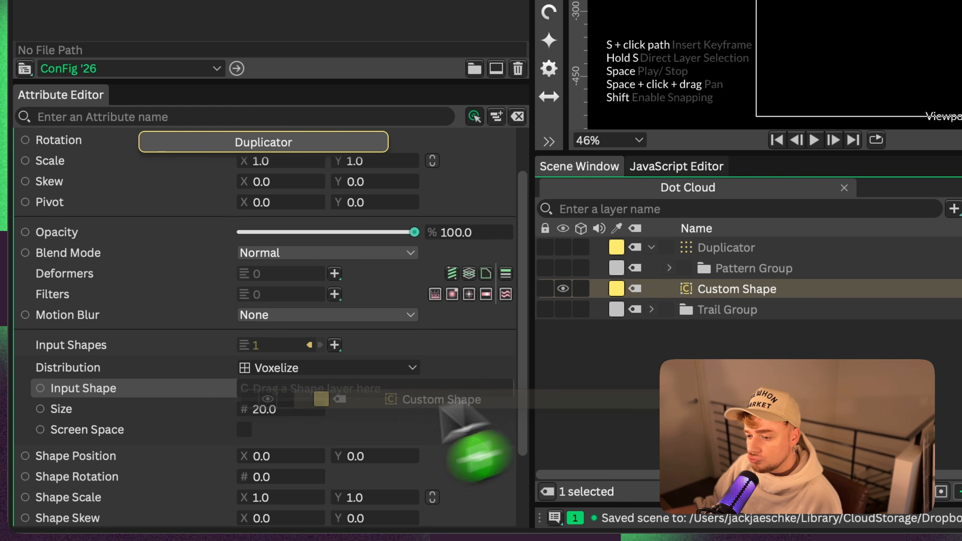
left_click_drag(462, 440, 407, 393)
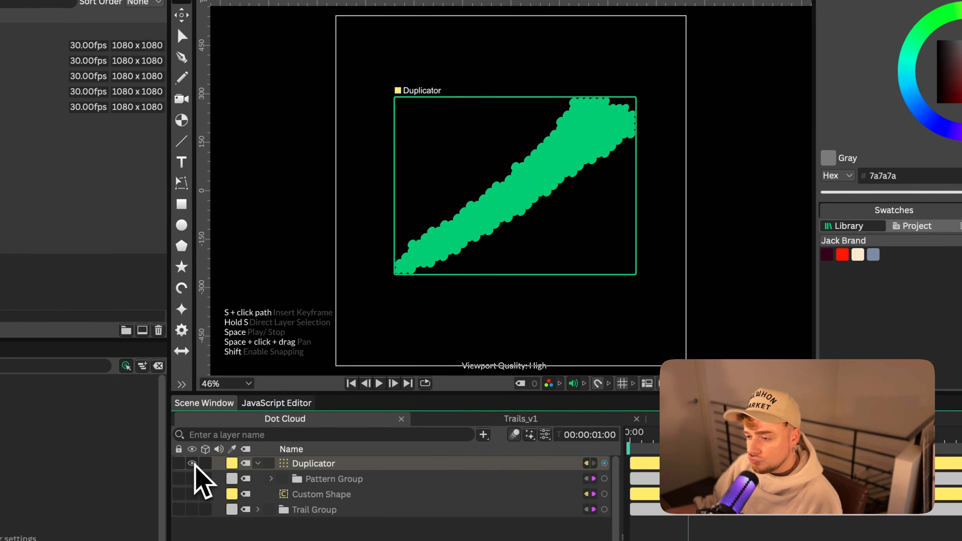
key("space")
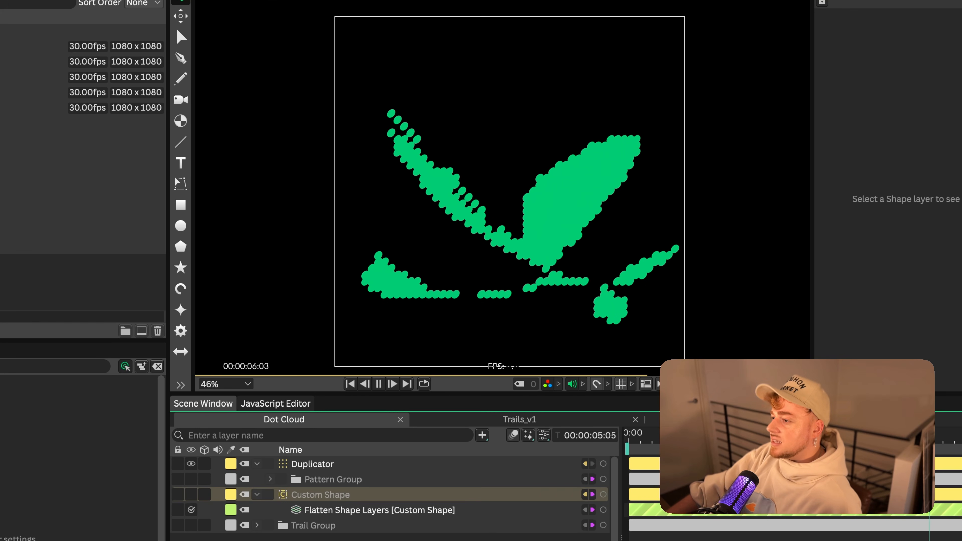
key("space")
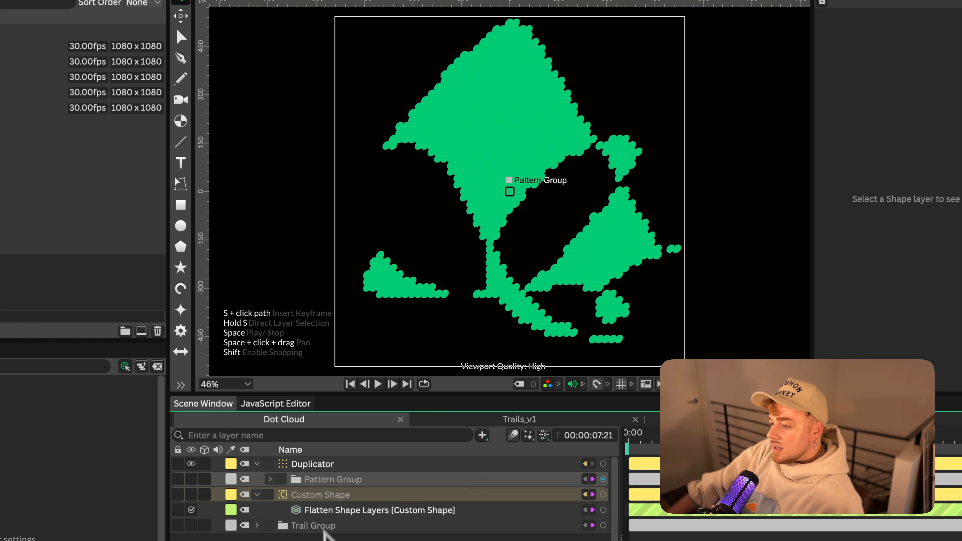
Remove the Custom Shape, its Flatten Shape Layers behaviour and the Trail Group from the Dot Cloud composition
left_click(309, 486)
left_click(291, 531)
left_click(323, 508)
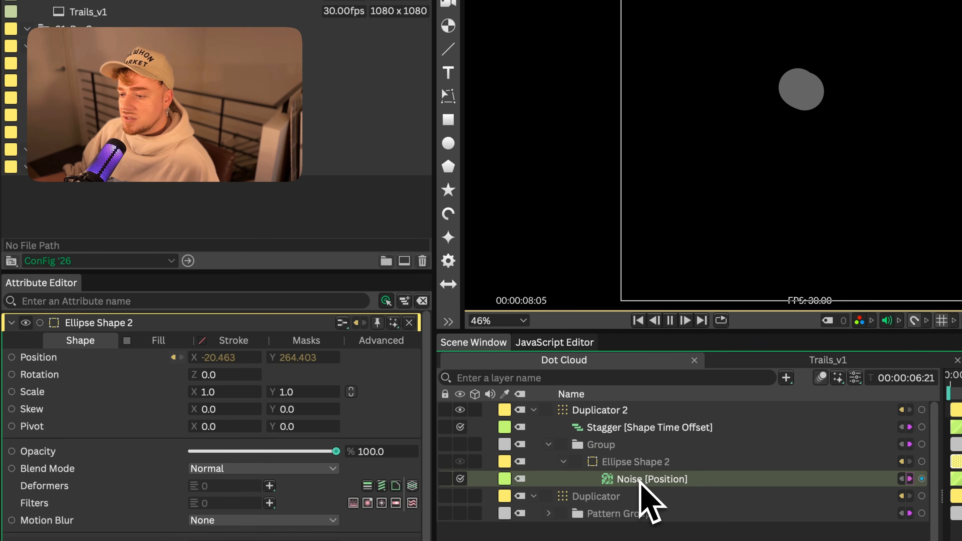
Try a different Stagger value on the Noise behaviour driving Ellipse Shape 2's position
key("space")
scroll(101, 481, "down", 5)
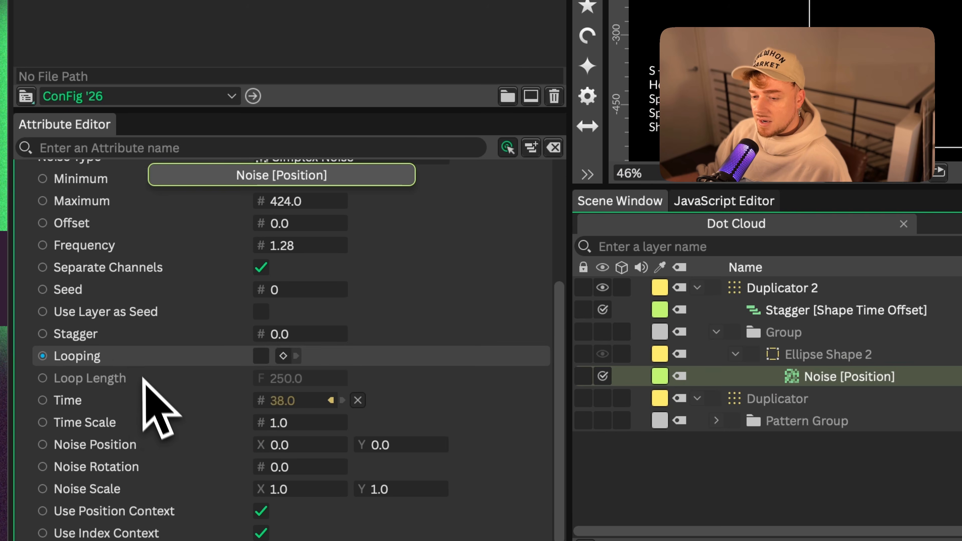
left_click_drag(283, 334, 324, 335)
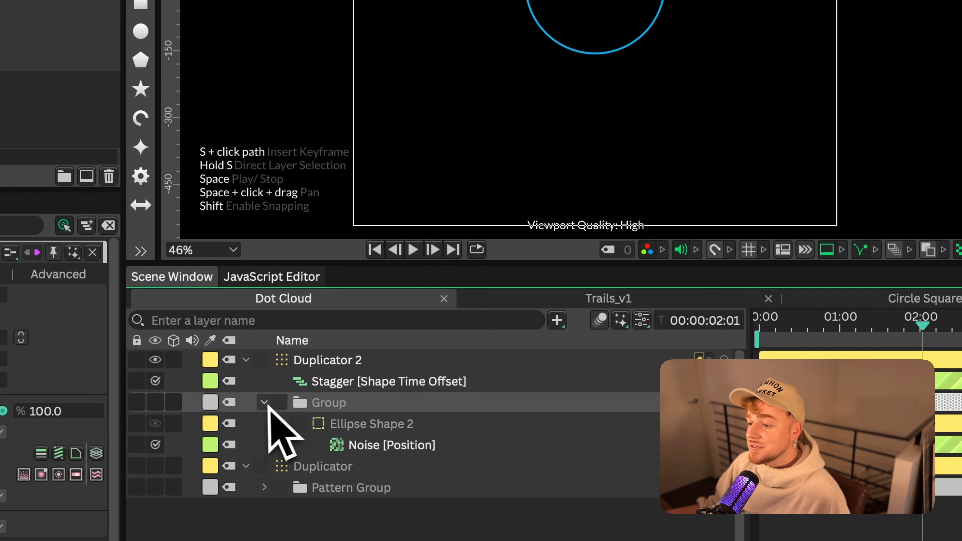
Drive the Maximum of Path's Shape Time Offset Stagger with a Math behaviour multiplying -3 by a linked value using the expression value-1
left_click(467, 383)
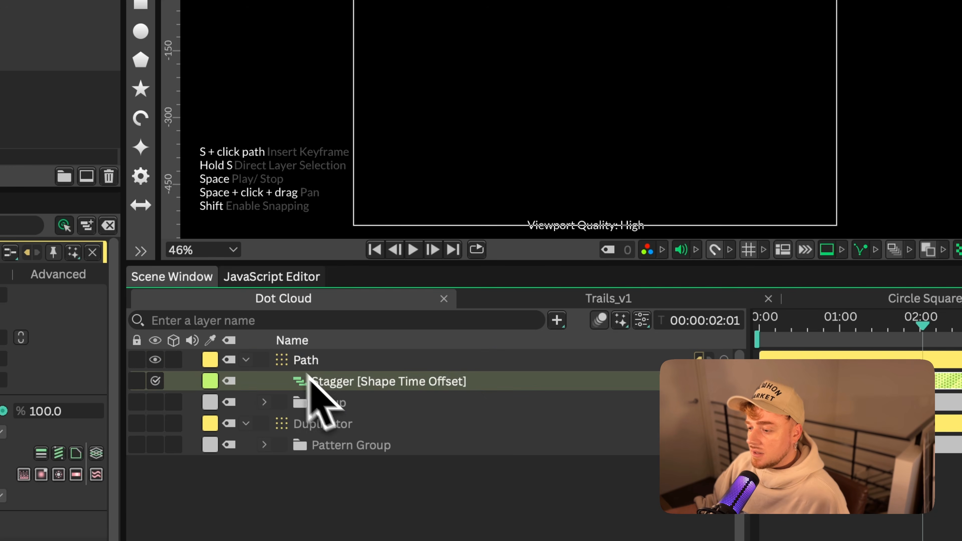
key("super+s")
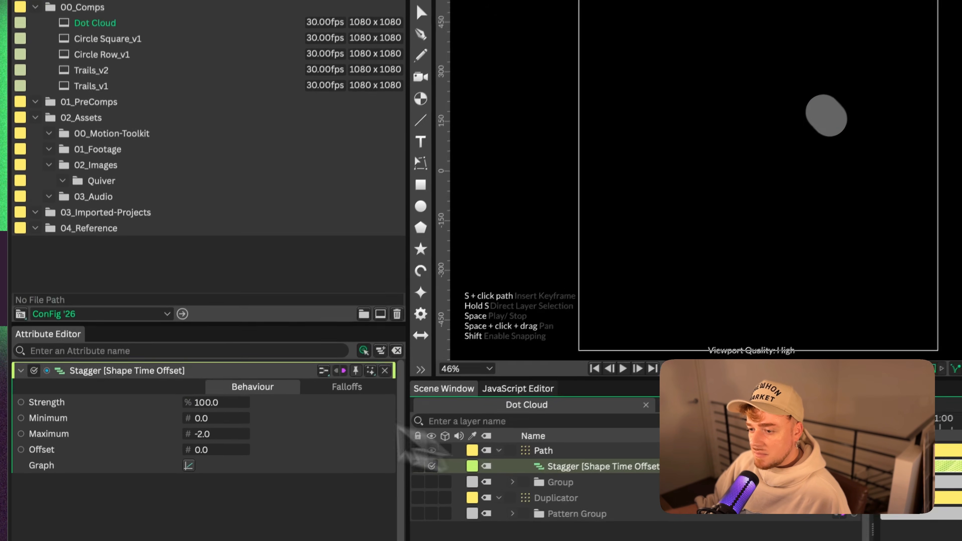
right_click(131, 440)
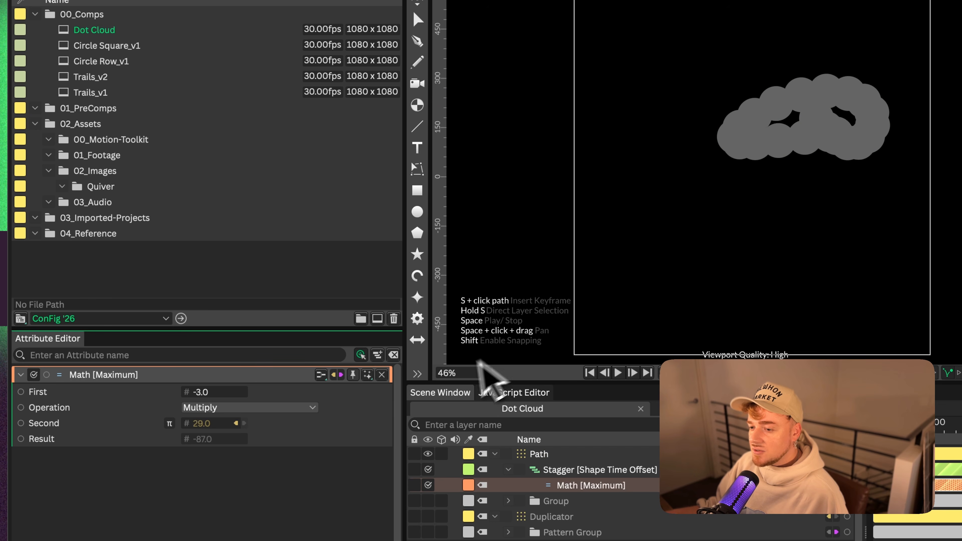
Review the expression on the Math behaviour's Second value and the Stagger settings, and play the Path animation
left_click(243, 423)
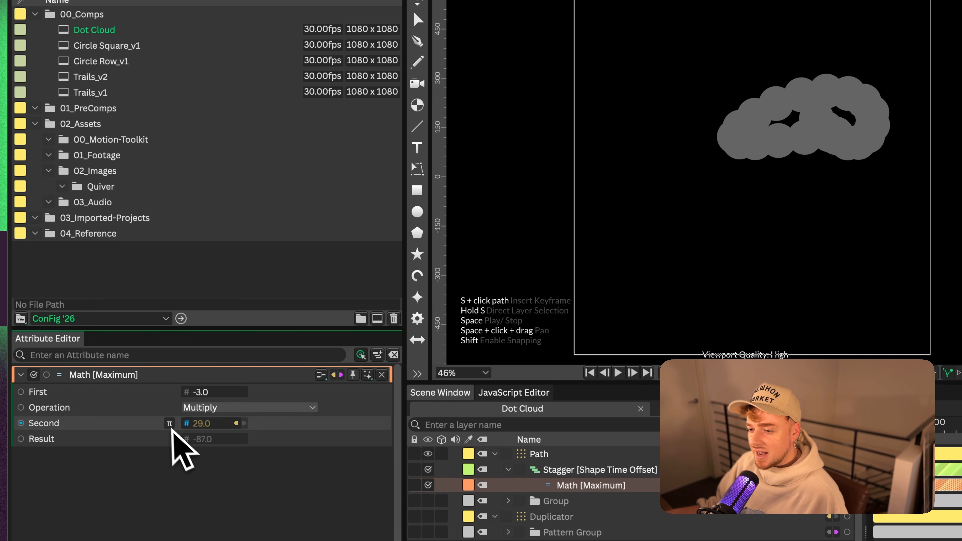
left_click(169, 423)
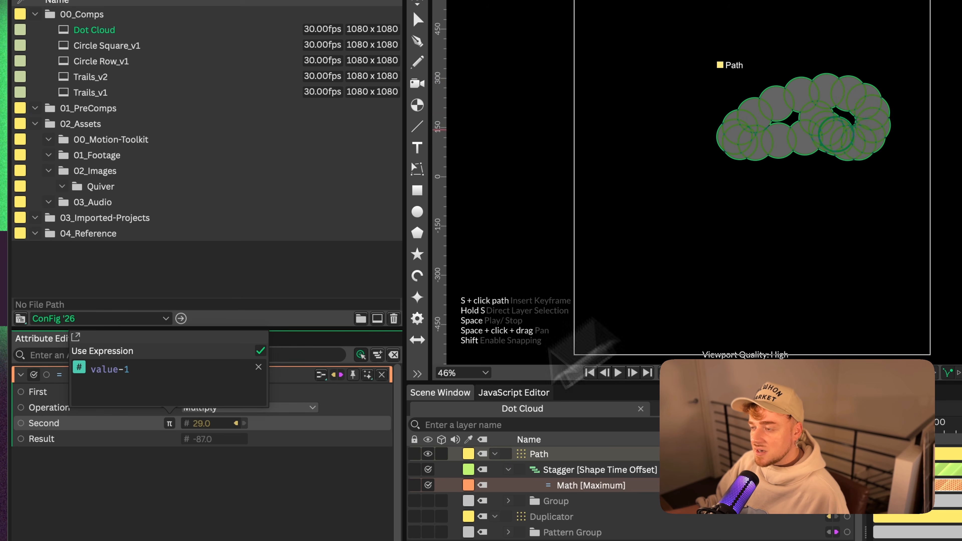
left_click(375, 534)
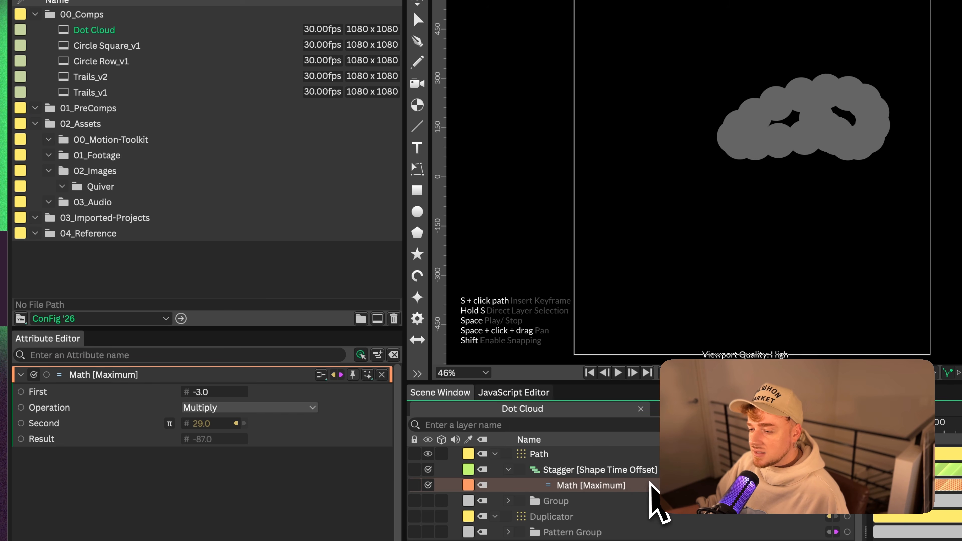
left_click(606, 470)
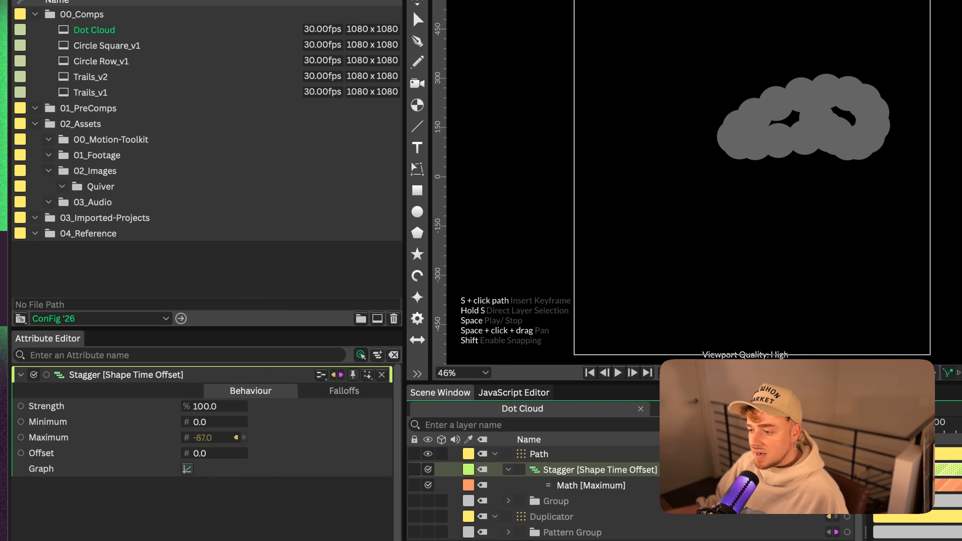
key("space")
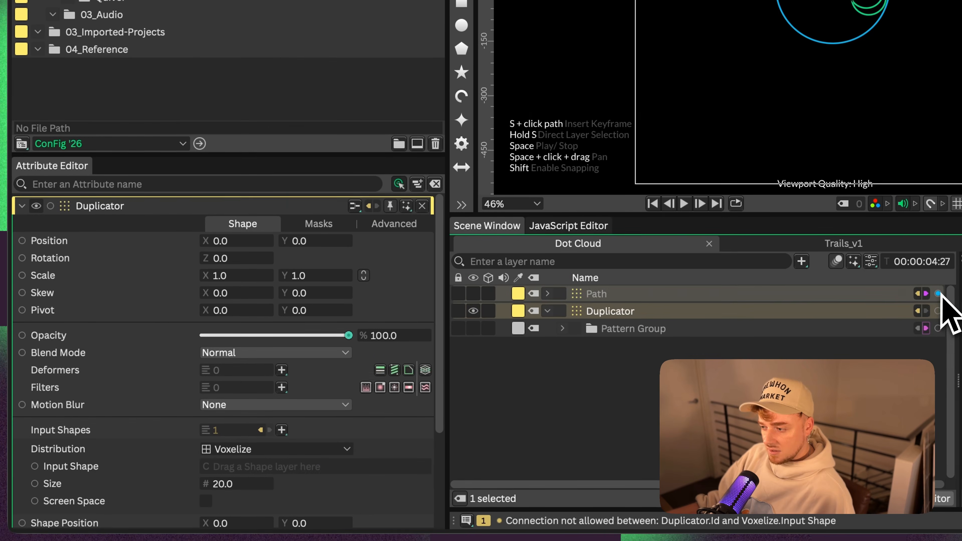
Connect the Path duplicator to the other Duplicator's Voxelize Input Shape and play the animation
left_click_drag(938, 293, 283, 465)
left_click(721, 443)
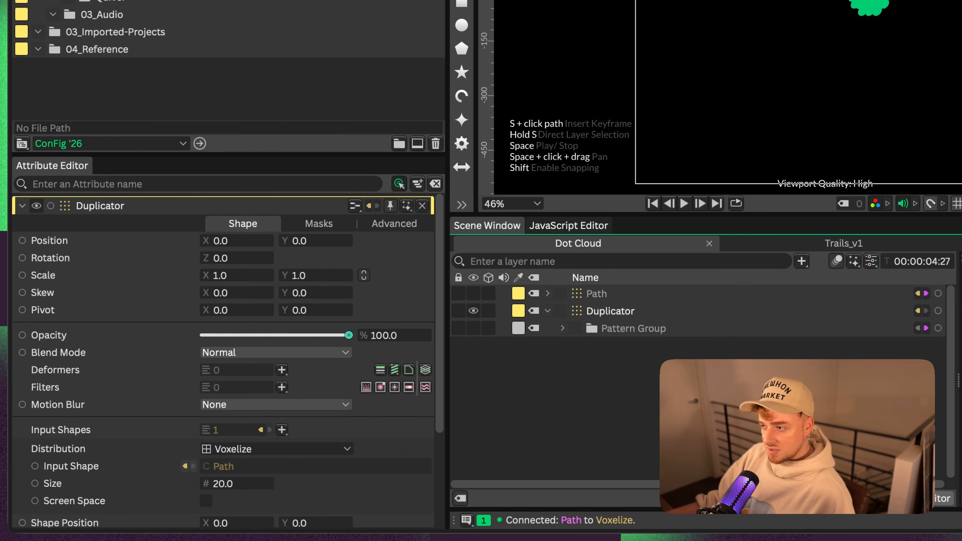
key("space")
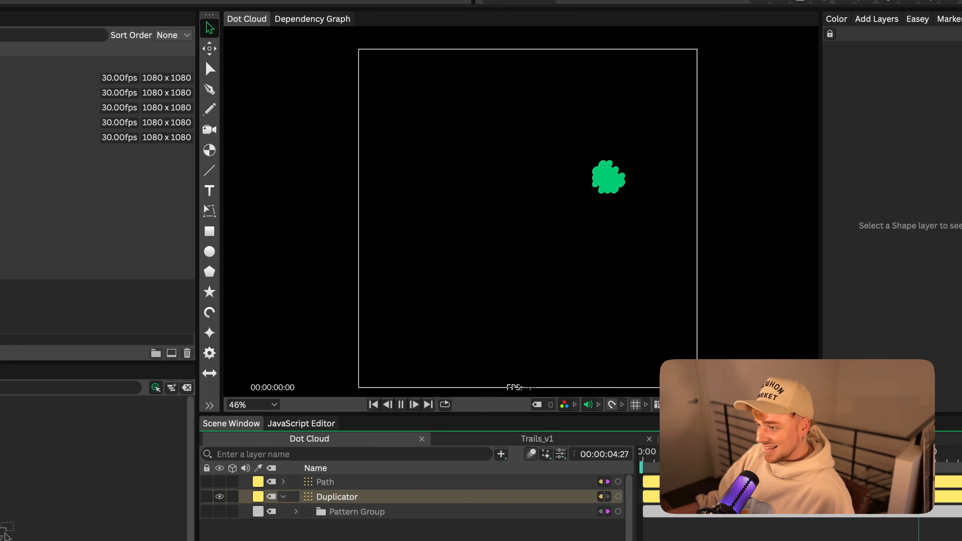
key("space")
Set the Dots duplicator's Voxelize Size to 27.7 with Screen Space on and add a Noise behaviour to its Shape Position
left_click(354, 498)
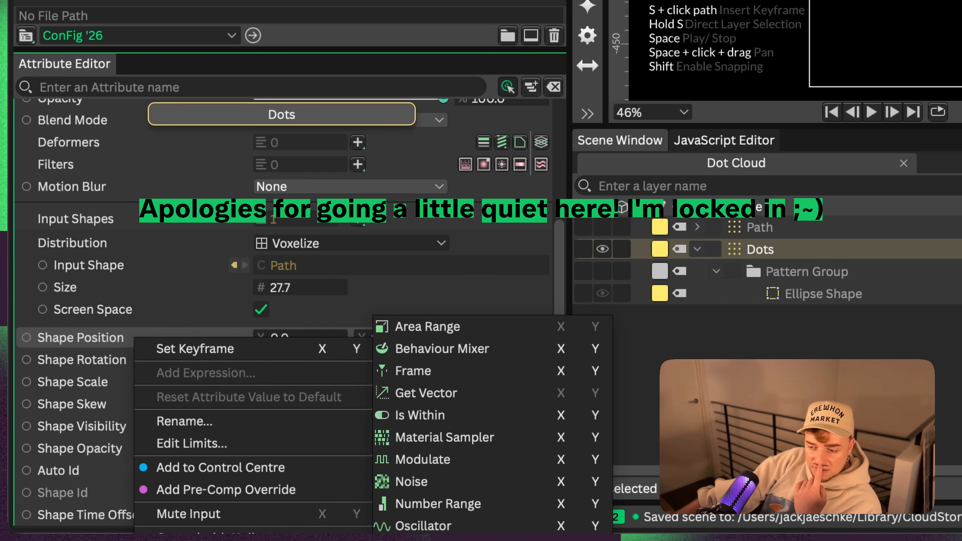
left_click(496, 487)
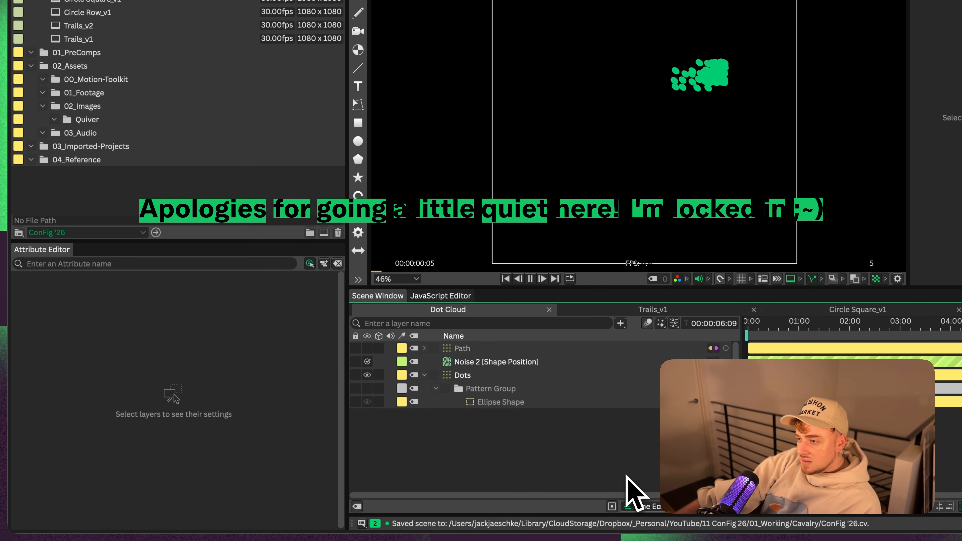
key("space")
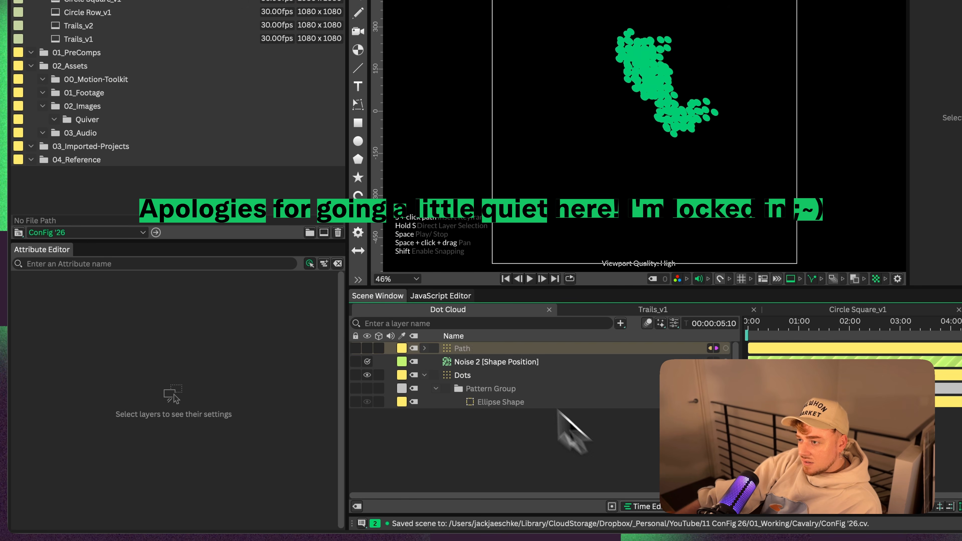
Widen the value range of Ellipse Shape 2's position Noise so the path travels further across the canvas, and play the result
left_click(470, 361)
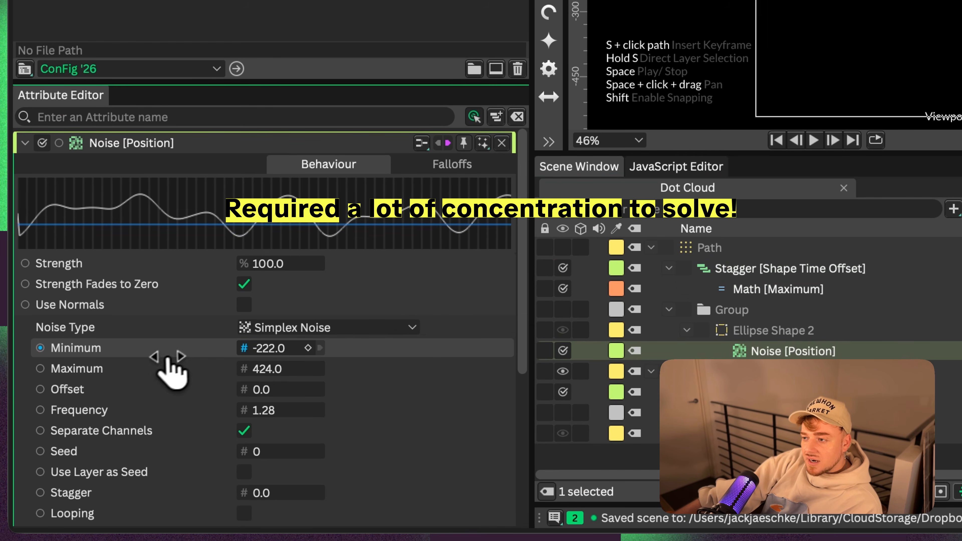
left_click_drag(111, 377, 113, 378)
left_click_drag(499, 391, 708, 401)
key("space")
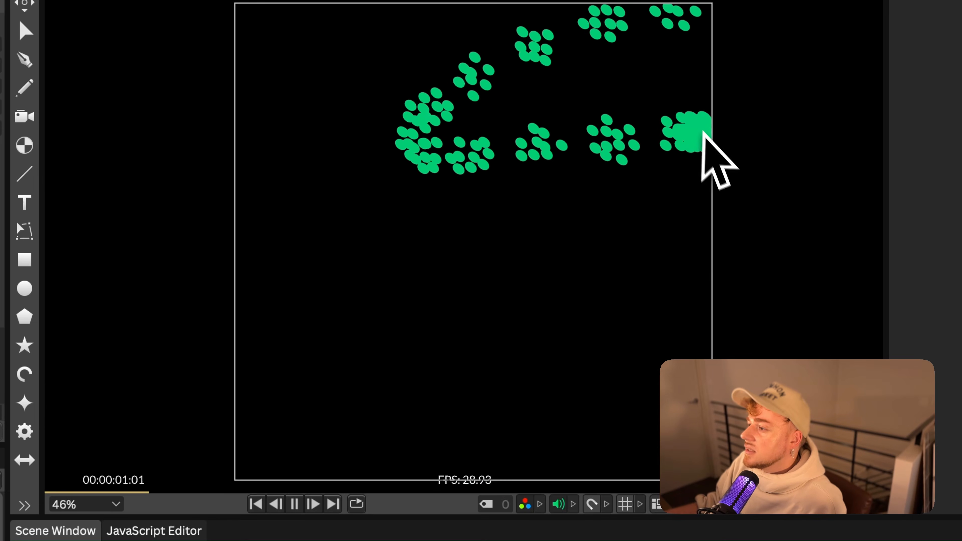
key("space")
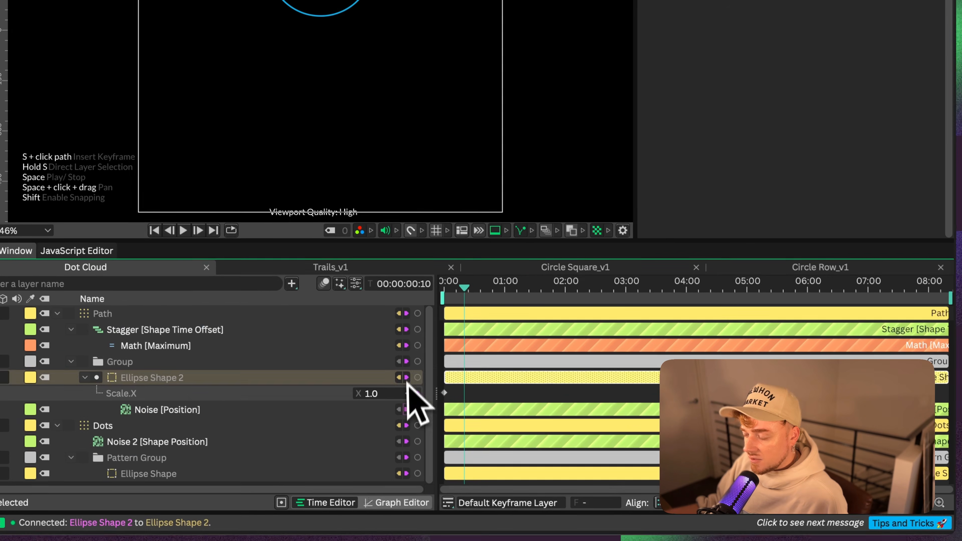
Keyframe Ellipse Shape 2's Scale X to reach 1.0 at 00:00:00:10 and scrub through the animation
left_click(408, 393)
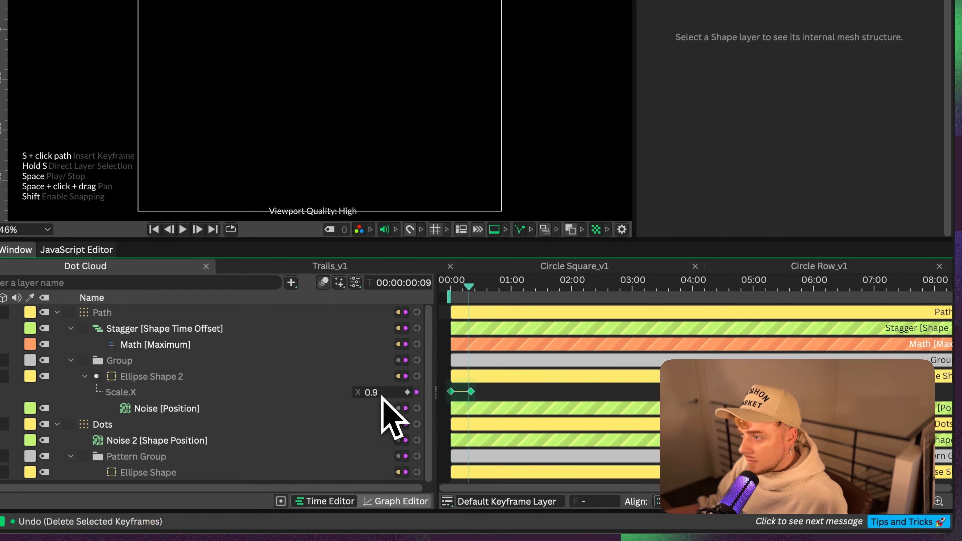
left_click_drag(470, 288, 501, 290)
left_click_drag(661, 528, 833, 527)
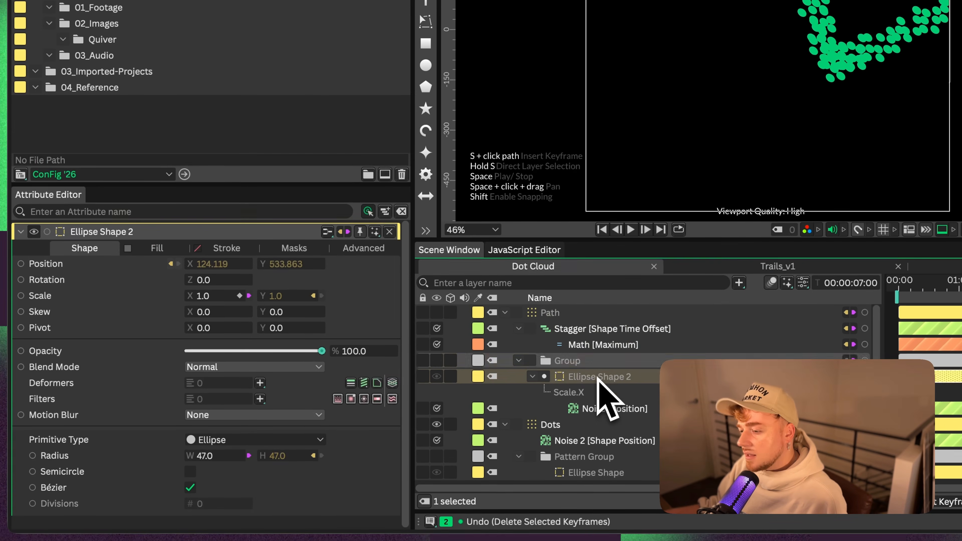
Set the Math behaviour's First value to -0.9 to shorten the trail's time offset, and play the result
left_click(613, 328)
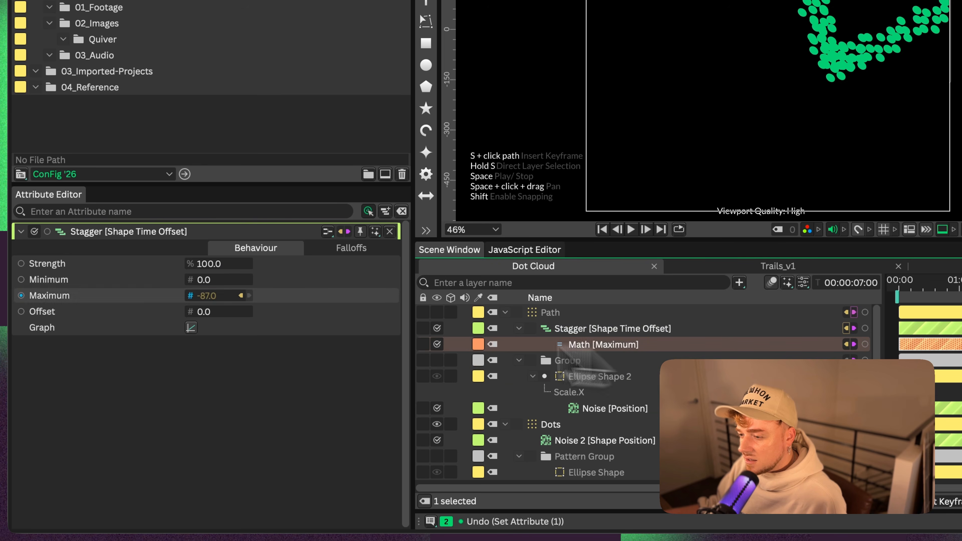
left_click(603, 344)
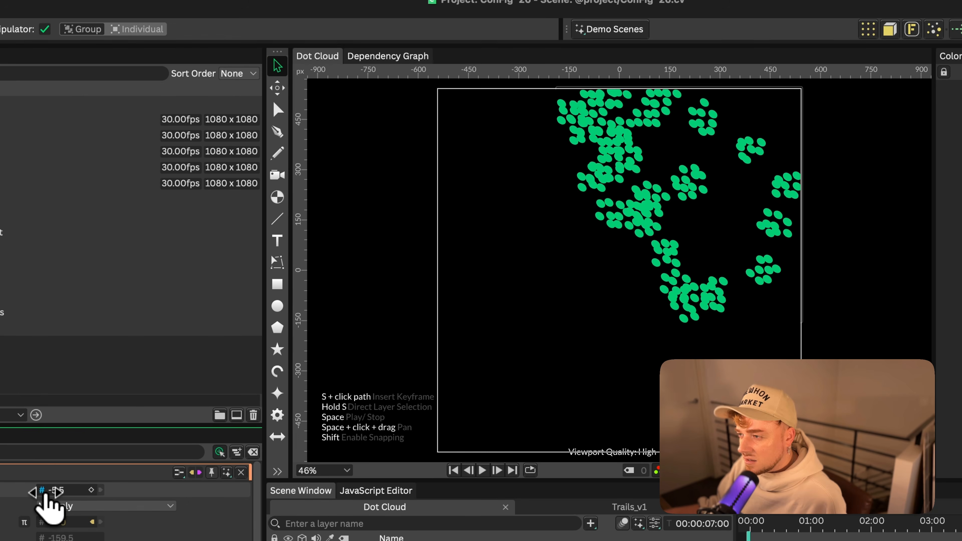
key("space")
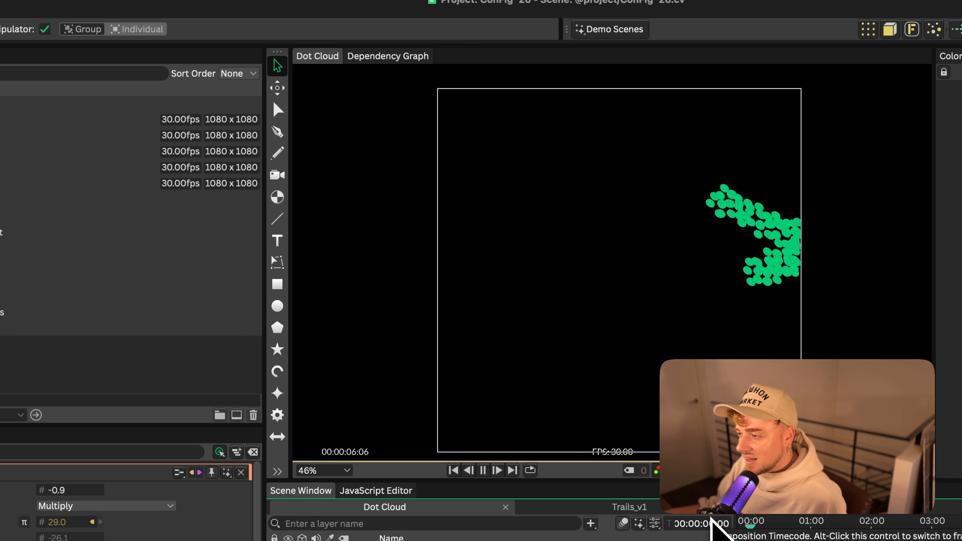
key("space")
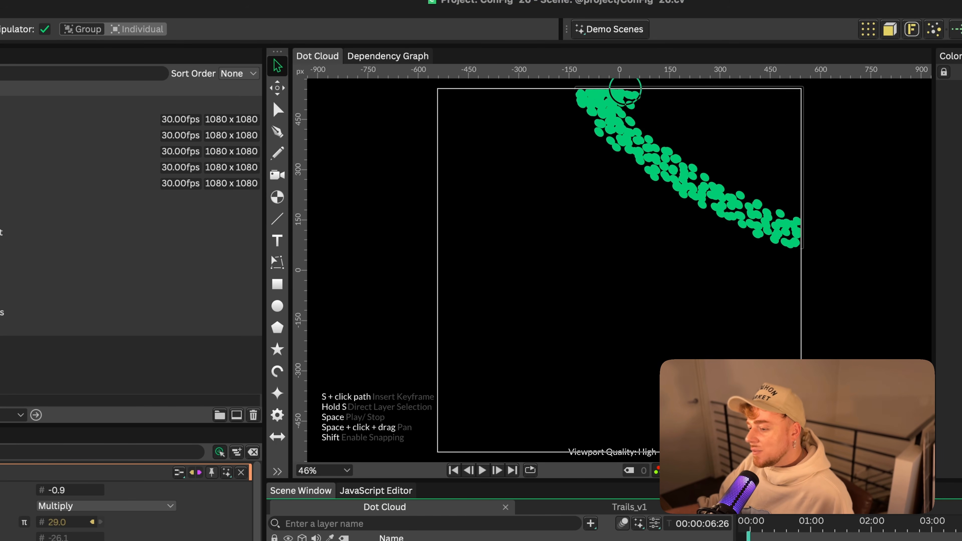
Enlarge Ellipse Shape 2's Radius to 322 and play the dot cloud animation
left_click(625, 97)
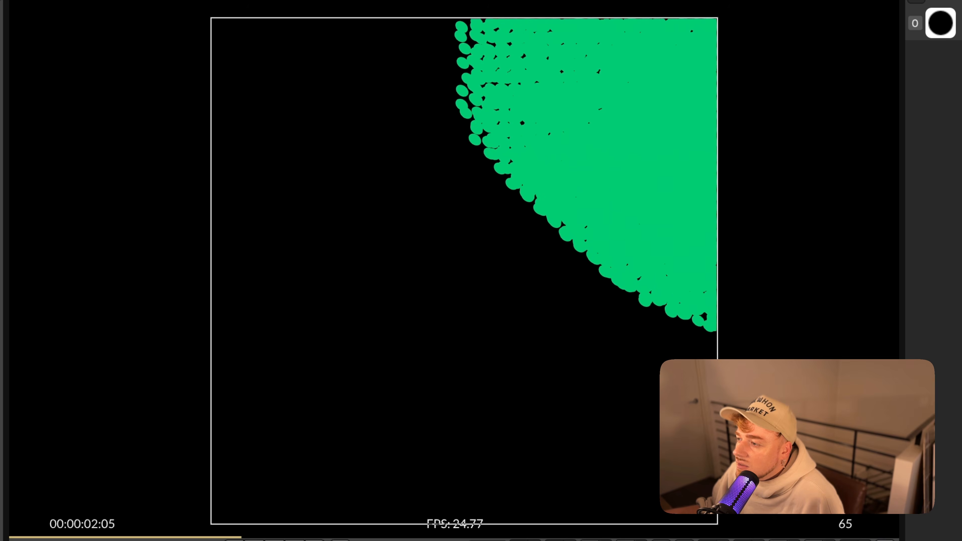
key("space")
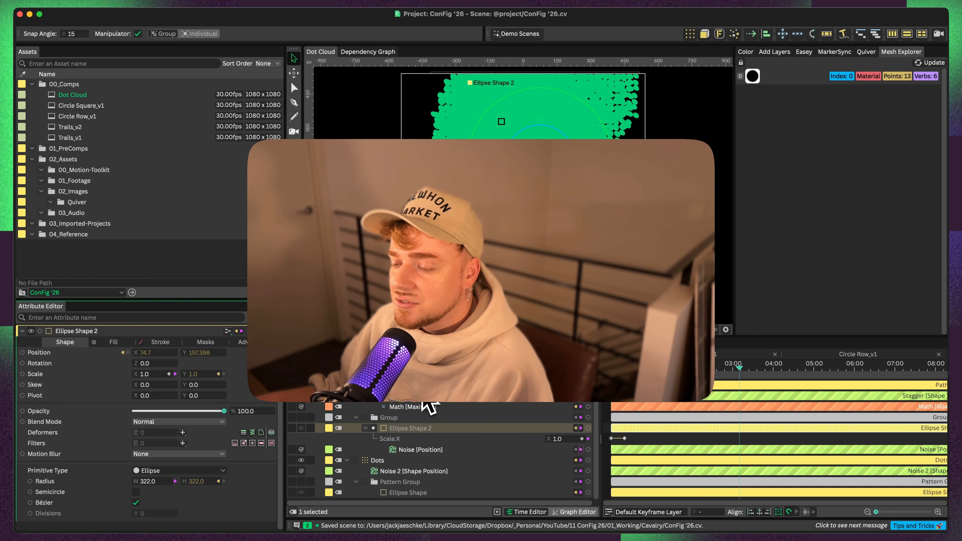
left_click(426, 400)
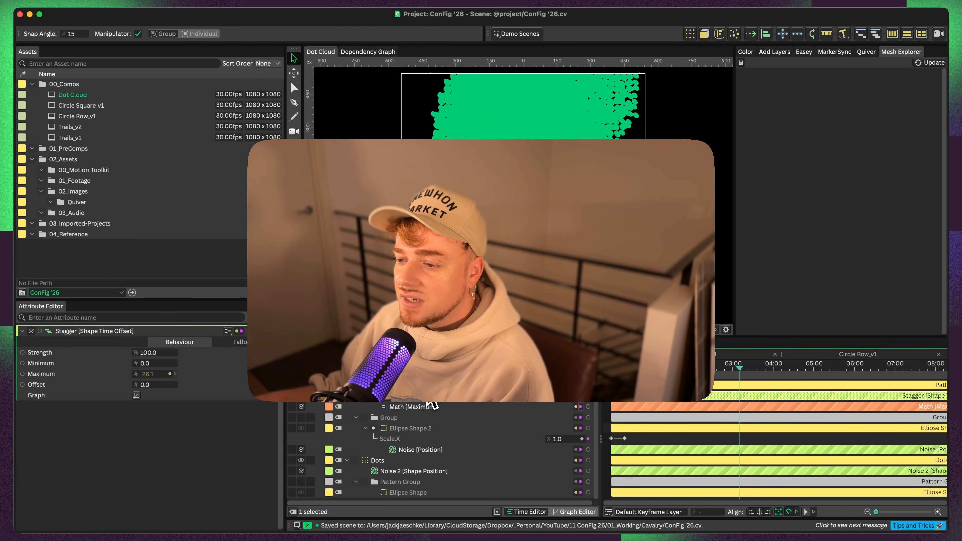
Play and scrub the dot cloud animation, and group the Path and Dots layers together
left_click(426, 388)
key("space")
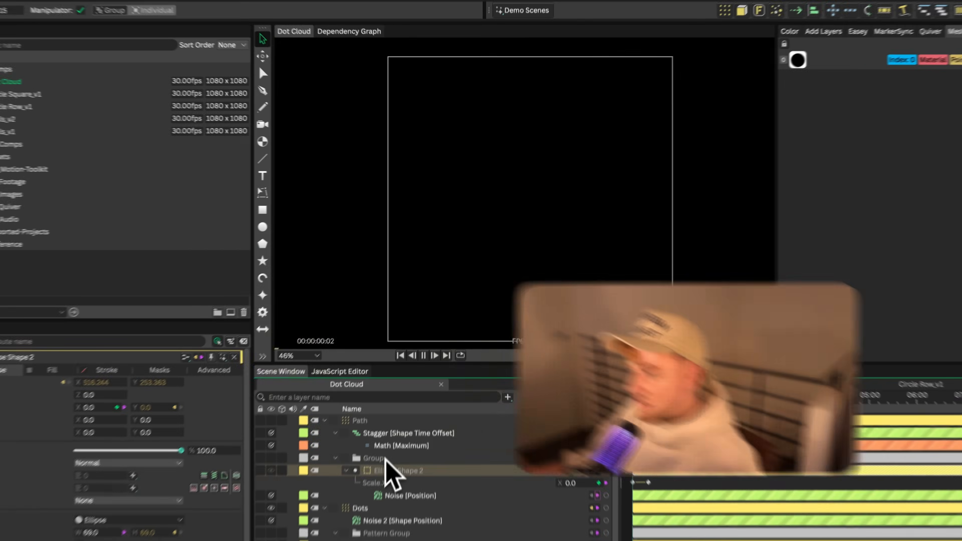
key("space")
left_click_drag(615, 365, 687, 366)
left_click_drag(736, 411, 810, 411)
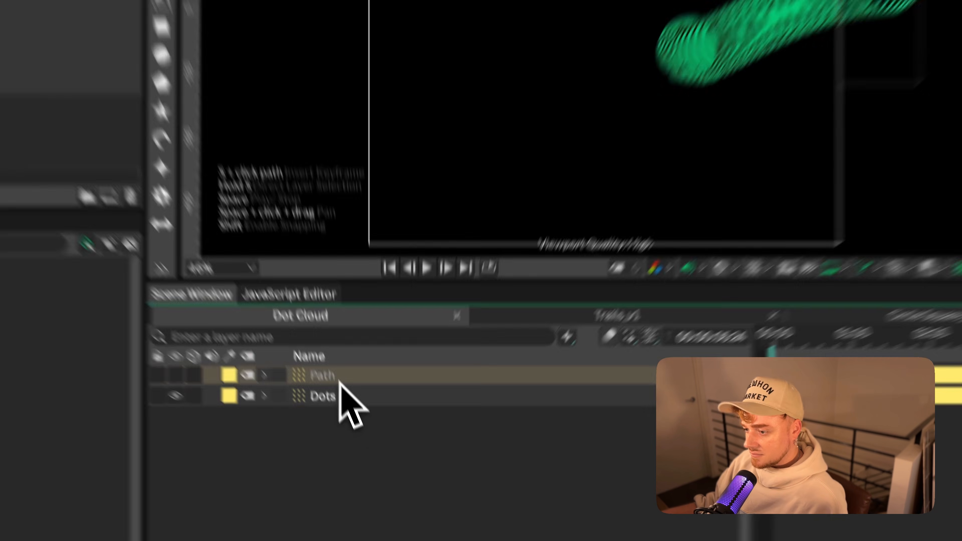
key("super+g")
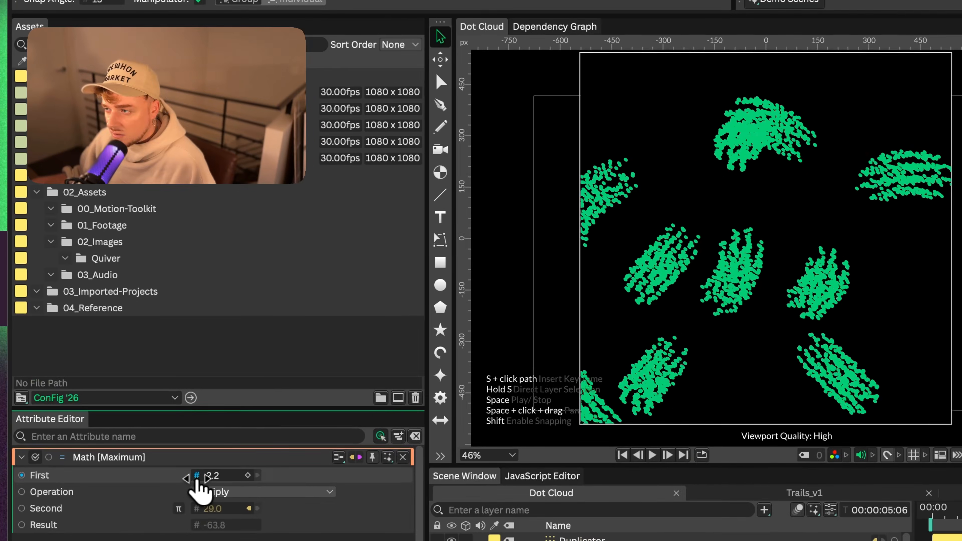
Lower the Math behaviour's First value, reduce the Duplicator's random rectangular distribution Size, and play the dot cloud animation
left_click_drag(196, 479, 128, 481)
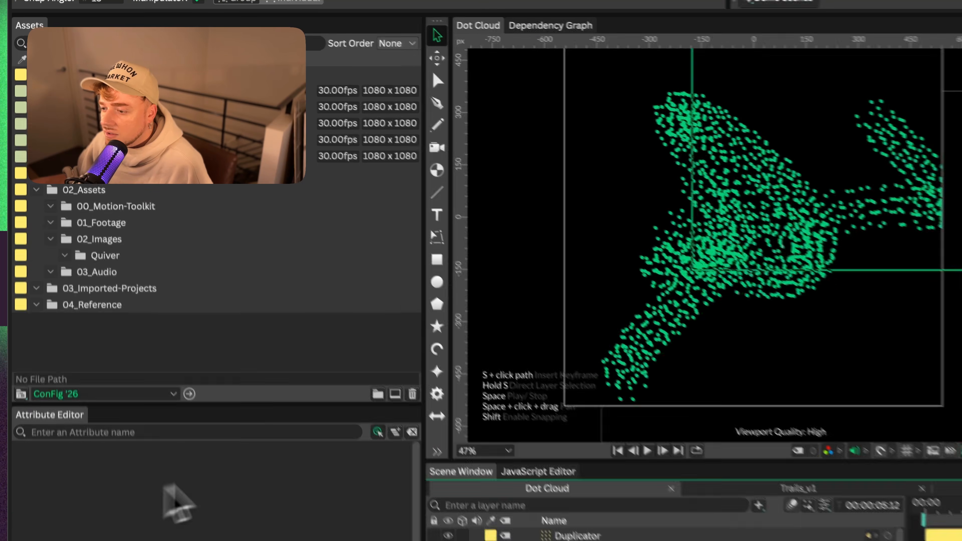
left_click(603, 539)
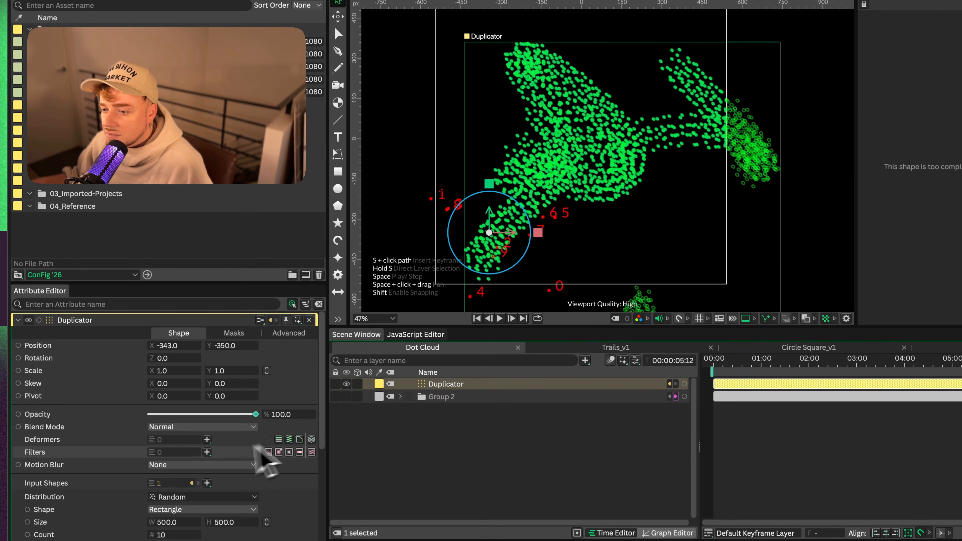
left_click_drag(172, 522, 135, 524)
key("space")
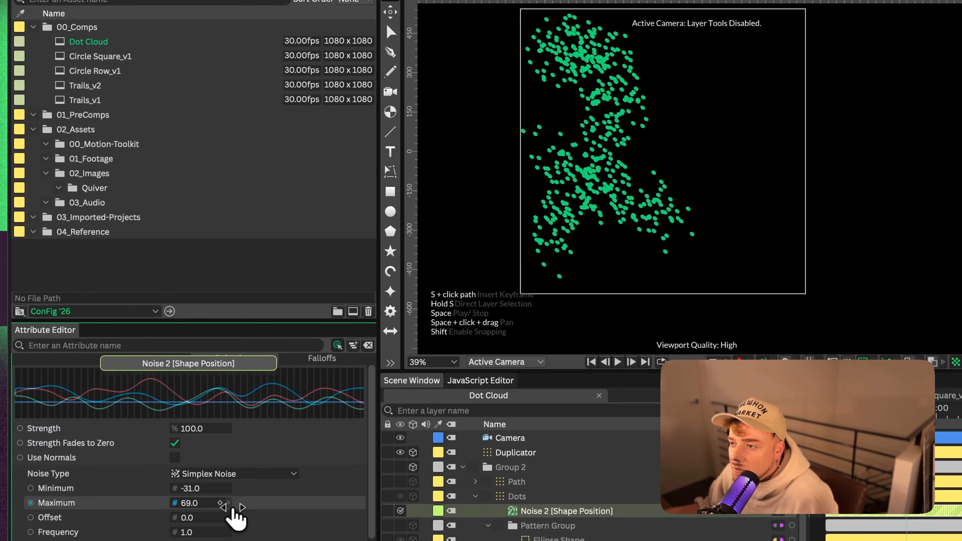
key("space")
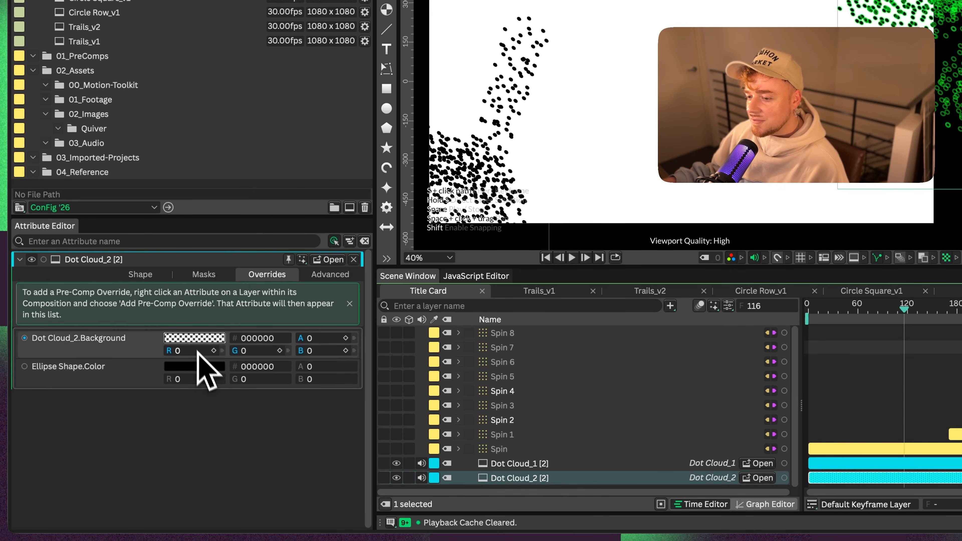
Try a different Ellipse Shape.Color override on the Dot Cloud_2 pre-comp, and undo the colour change
left_click(202, 368)
left_click(221, 245)
key("super+z")
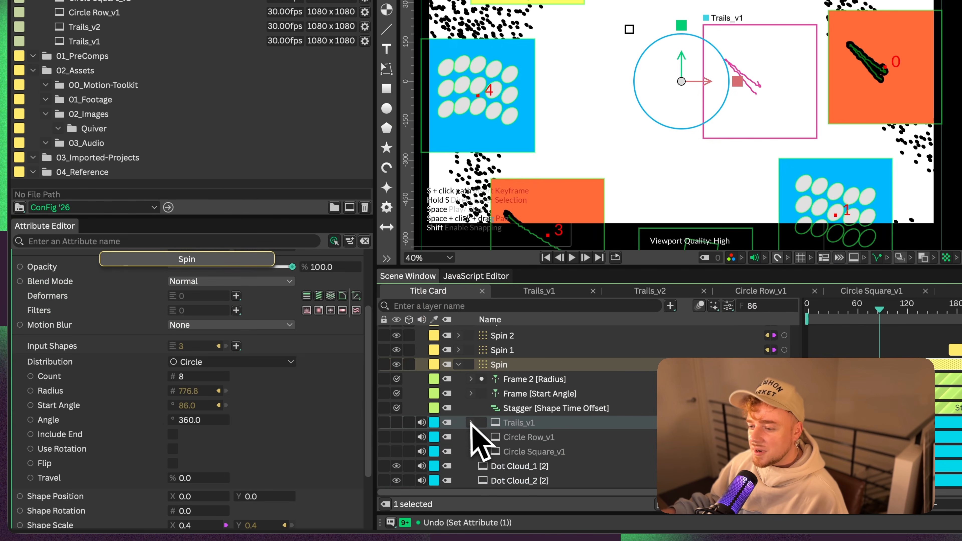
Examine how the Artwork and Background colour arrays, Stagger behaviour and Trails_v1 overrides set up the Spin duplicator in Title Card
left_click(471, 423)
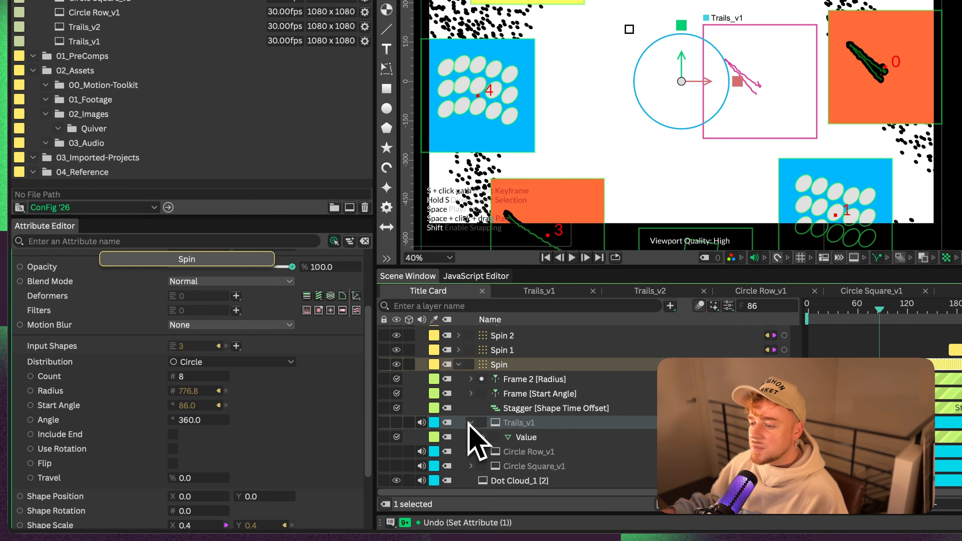
left_click(483, 436)
left_click(534, 452)
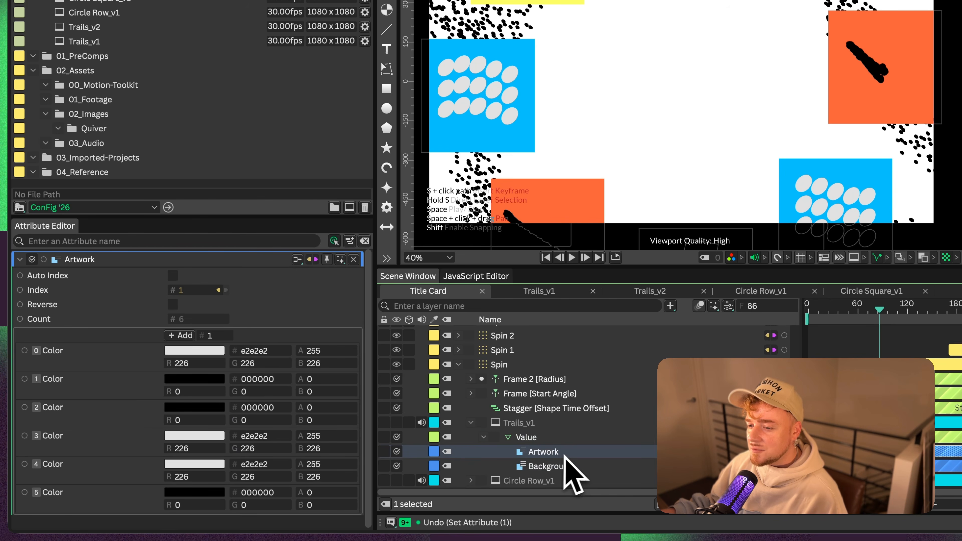
left_click(553, 467)
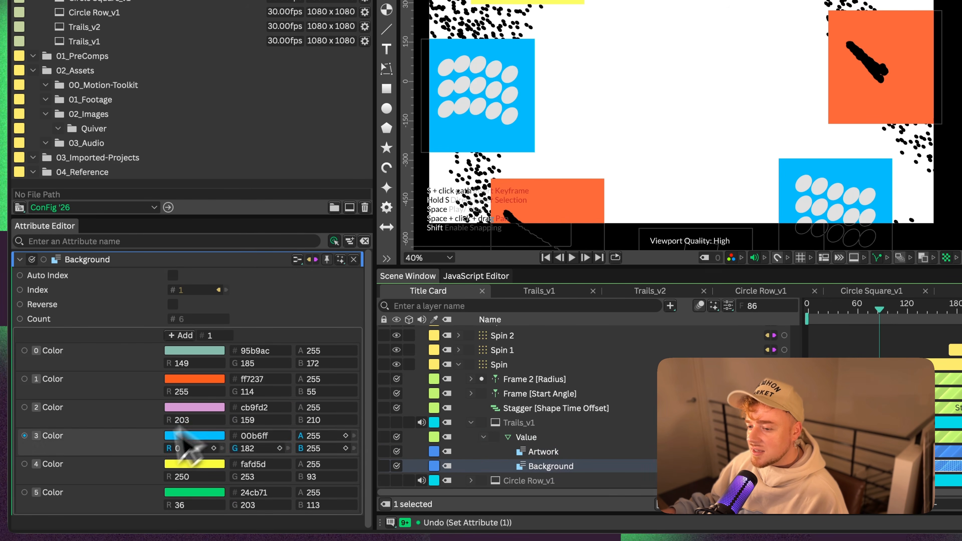
left_click(528, 437)
left_click(534, 409)
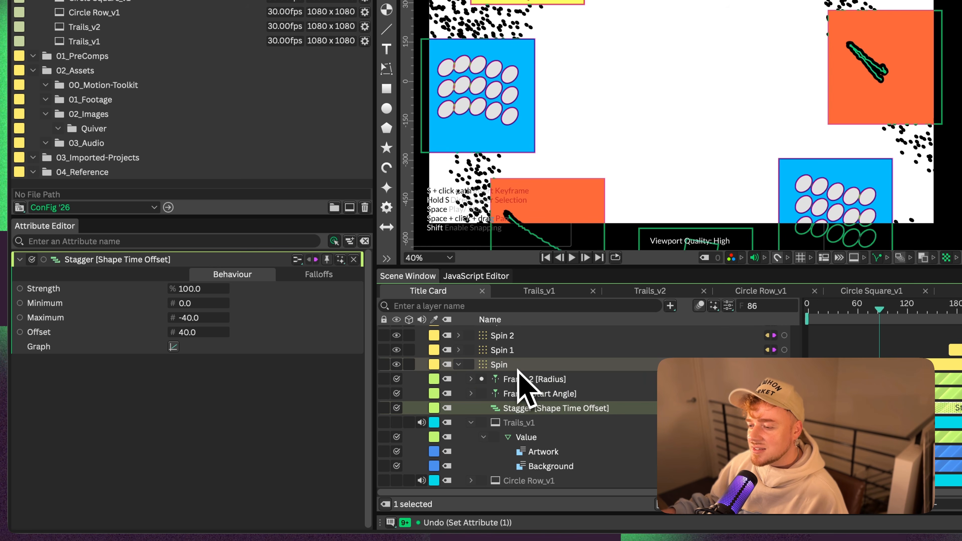
left_click(519, 365)
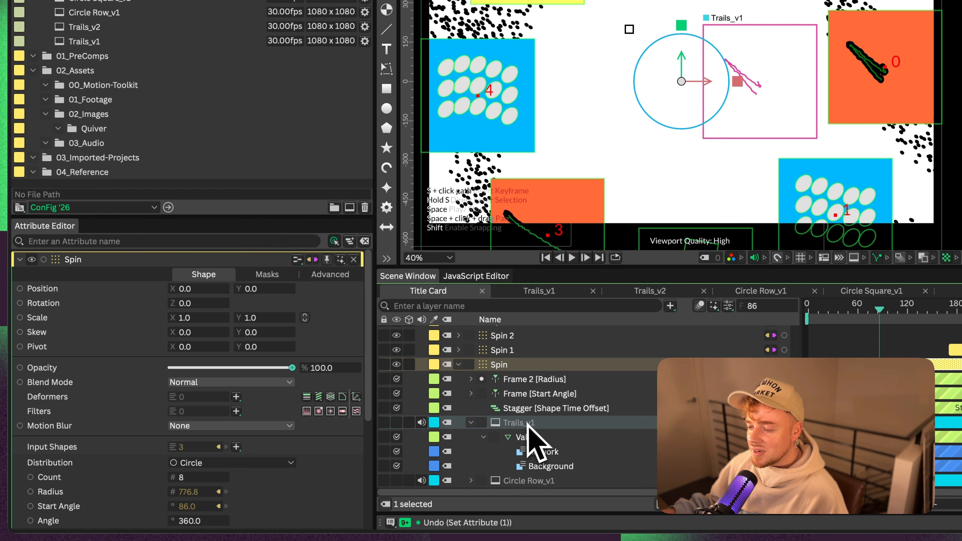
left_click(527, 423)
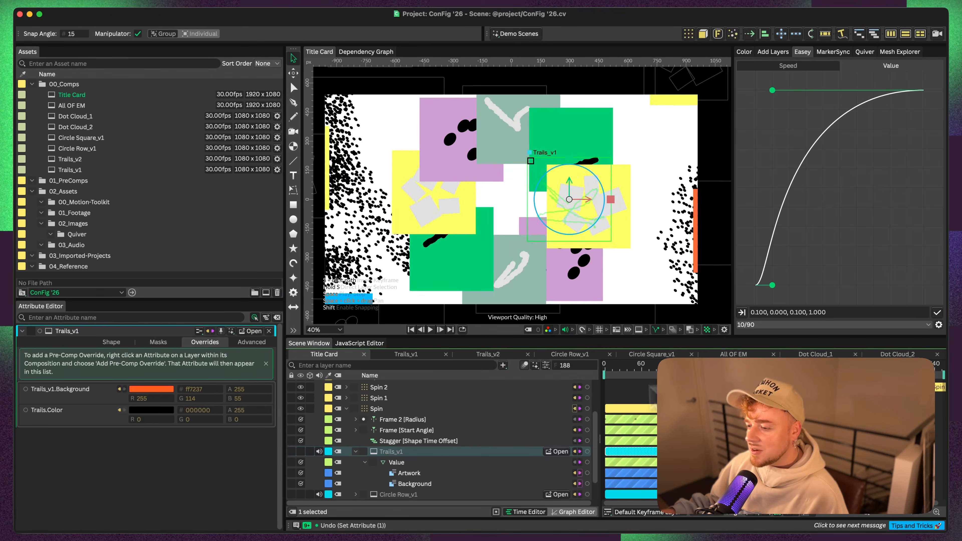
Collapse the Spin layer and review how the Spin duplicators are staggered along the Title Card timeline
left_click(346, 408)
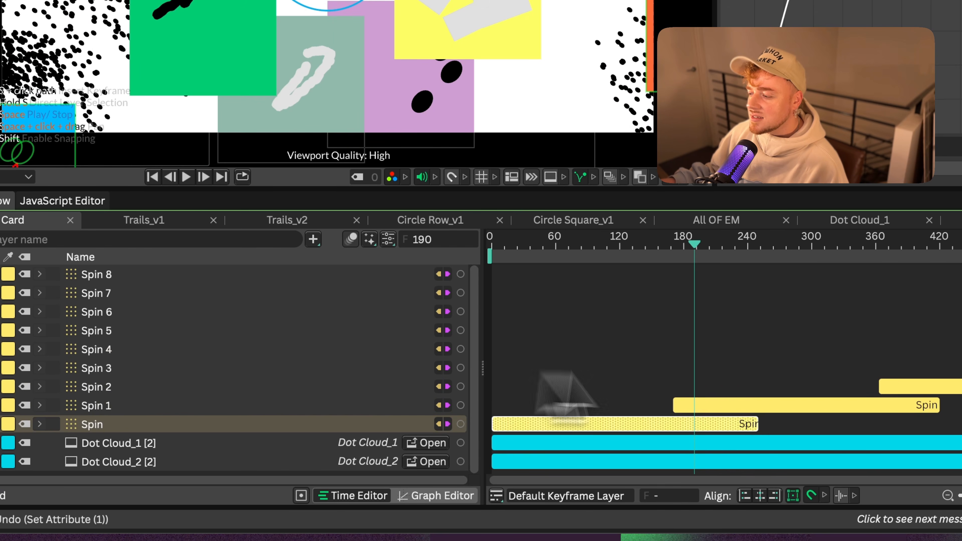
scroll(743, 380, "down", 5)
scroll(909, 366, "right", 4)
scroll(820, 353, "down", 2)
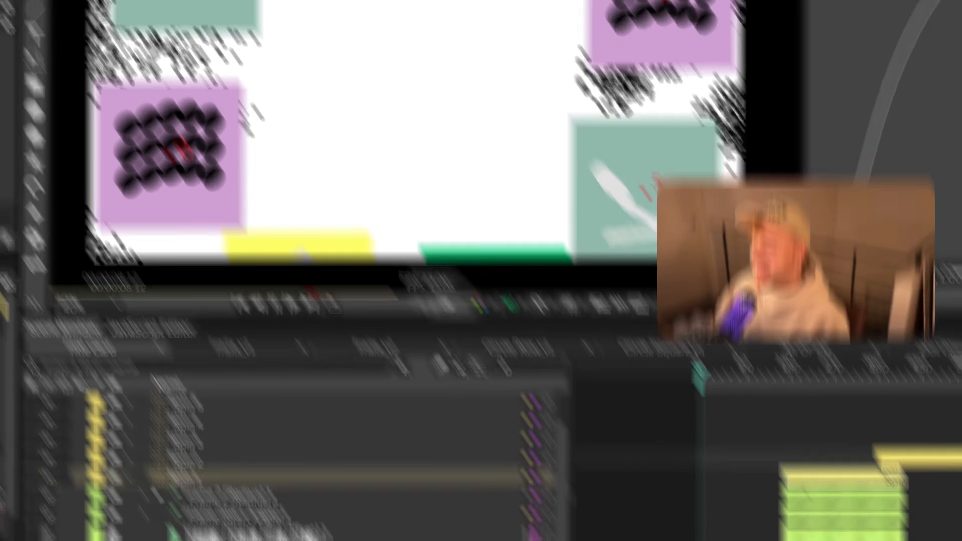